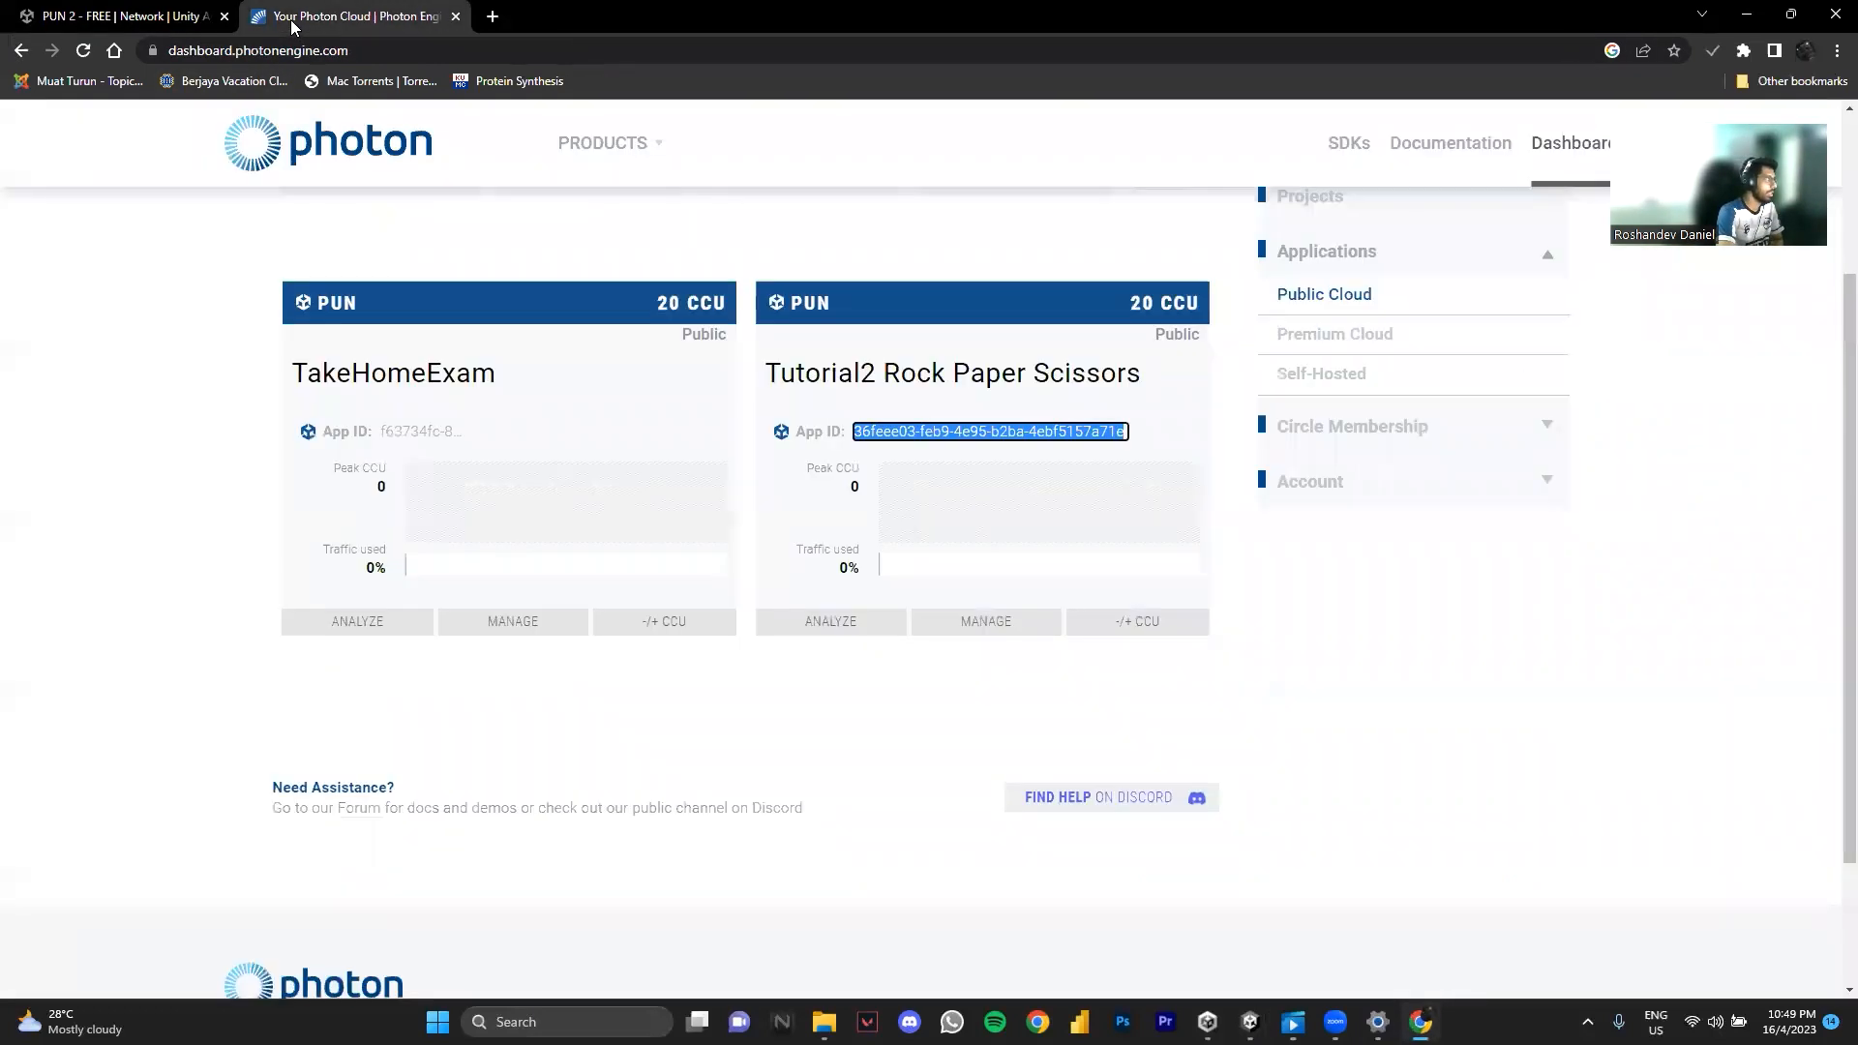
- Switch from the Photon dashboard in the browser to the Unity editor and open the Lobby scene
left_click(295, 20)
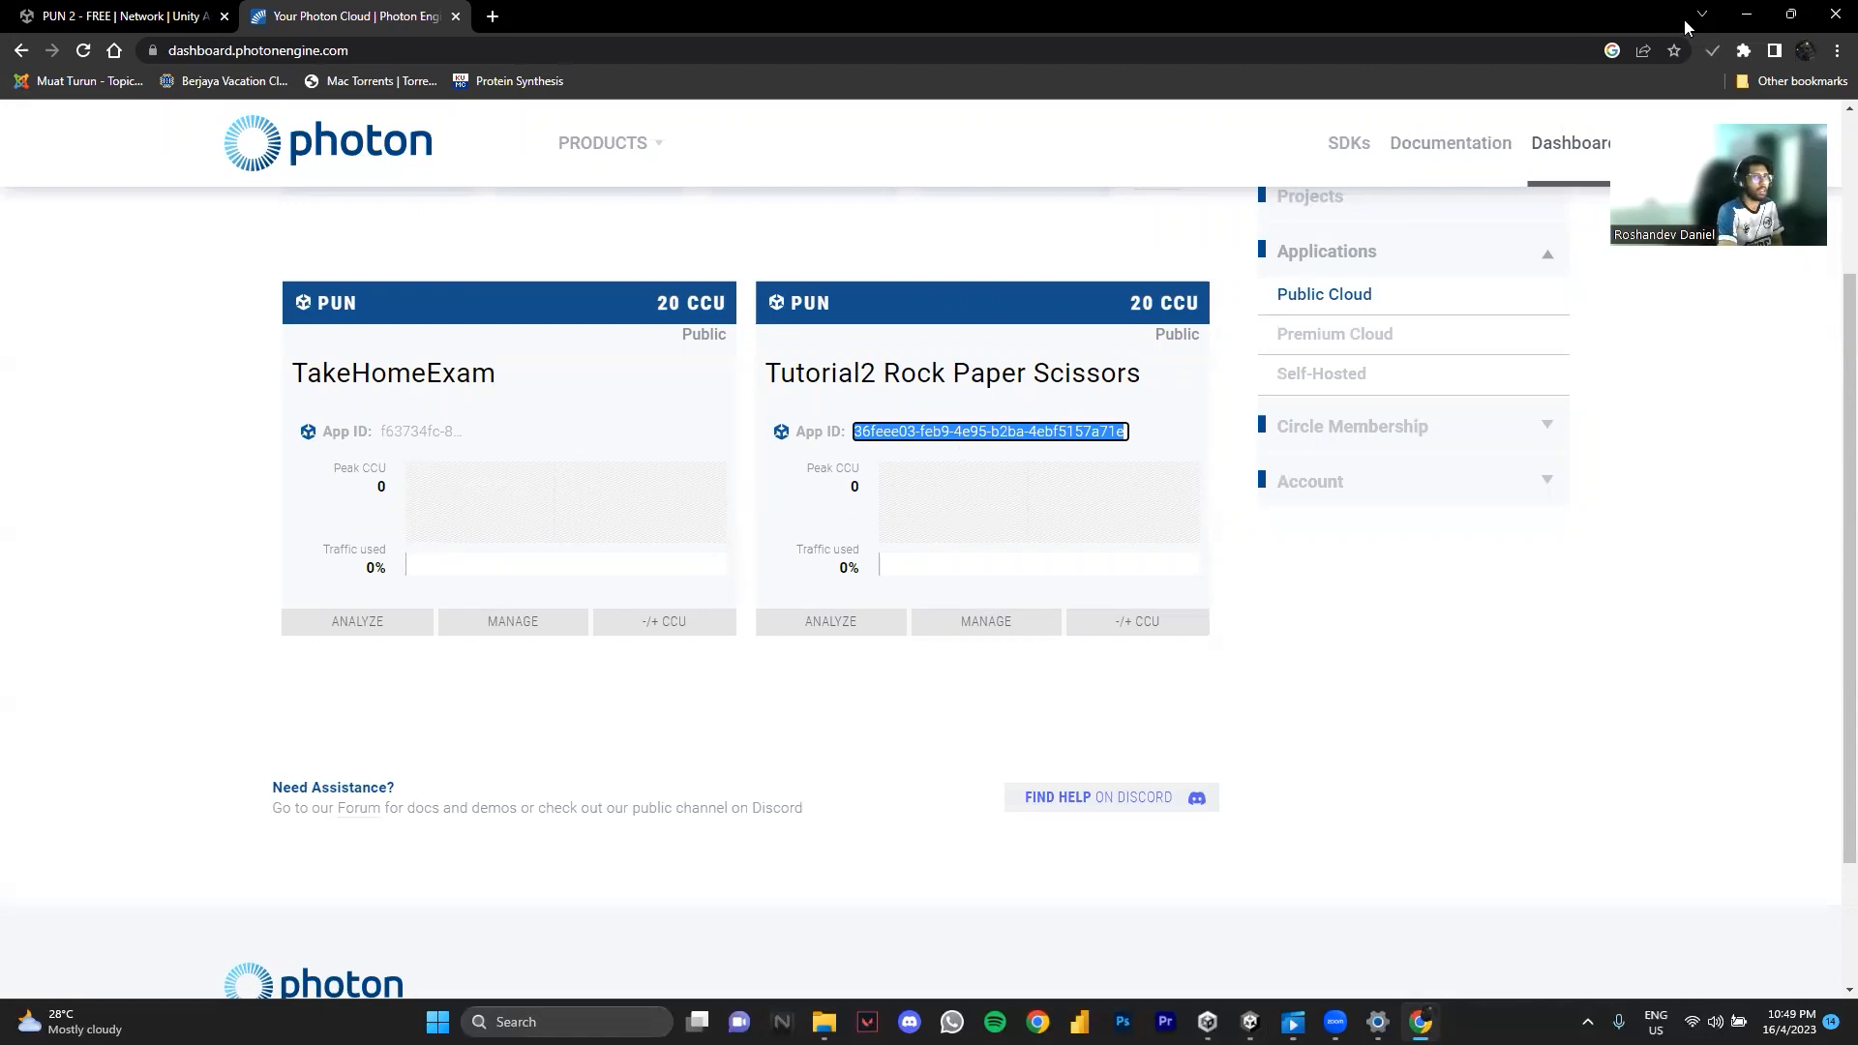
left_click(1747, 15)
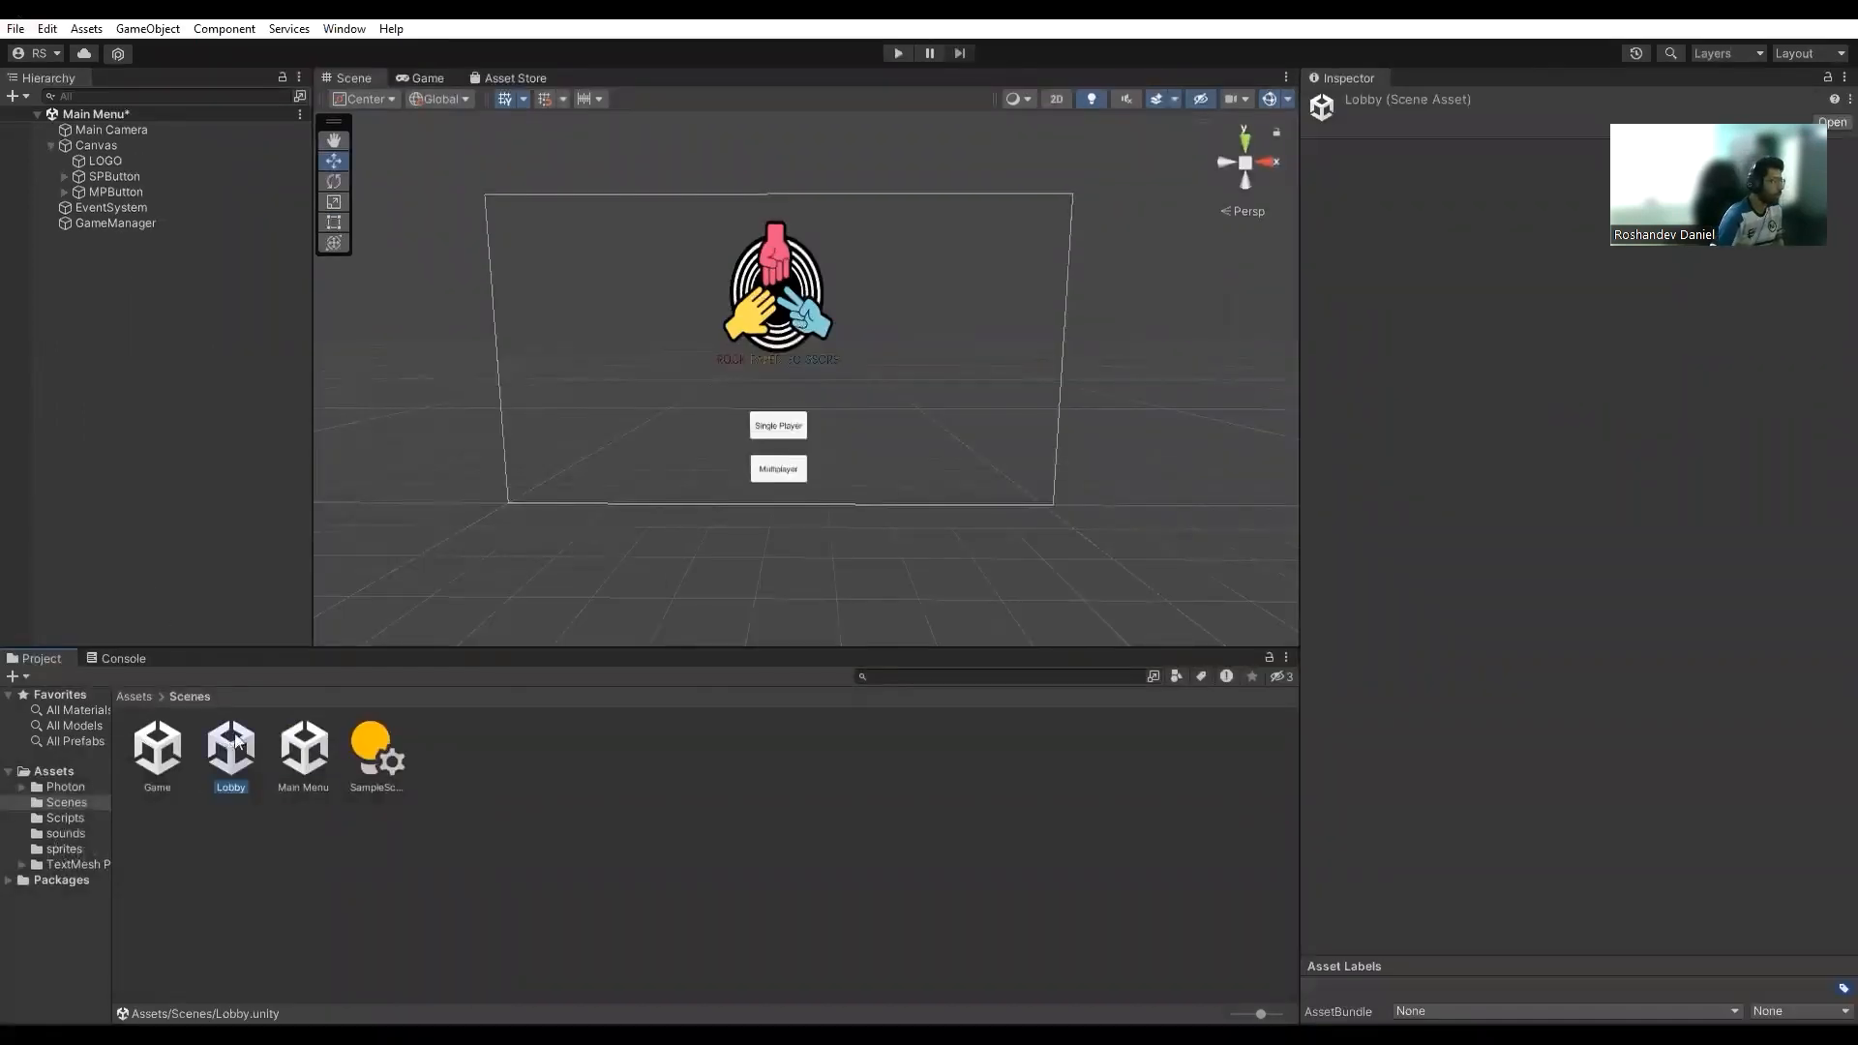
double_click(236, 740)
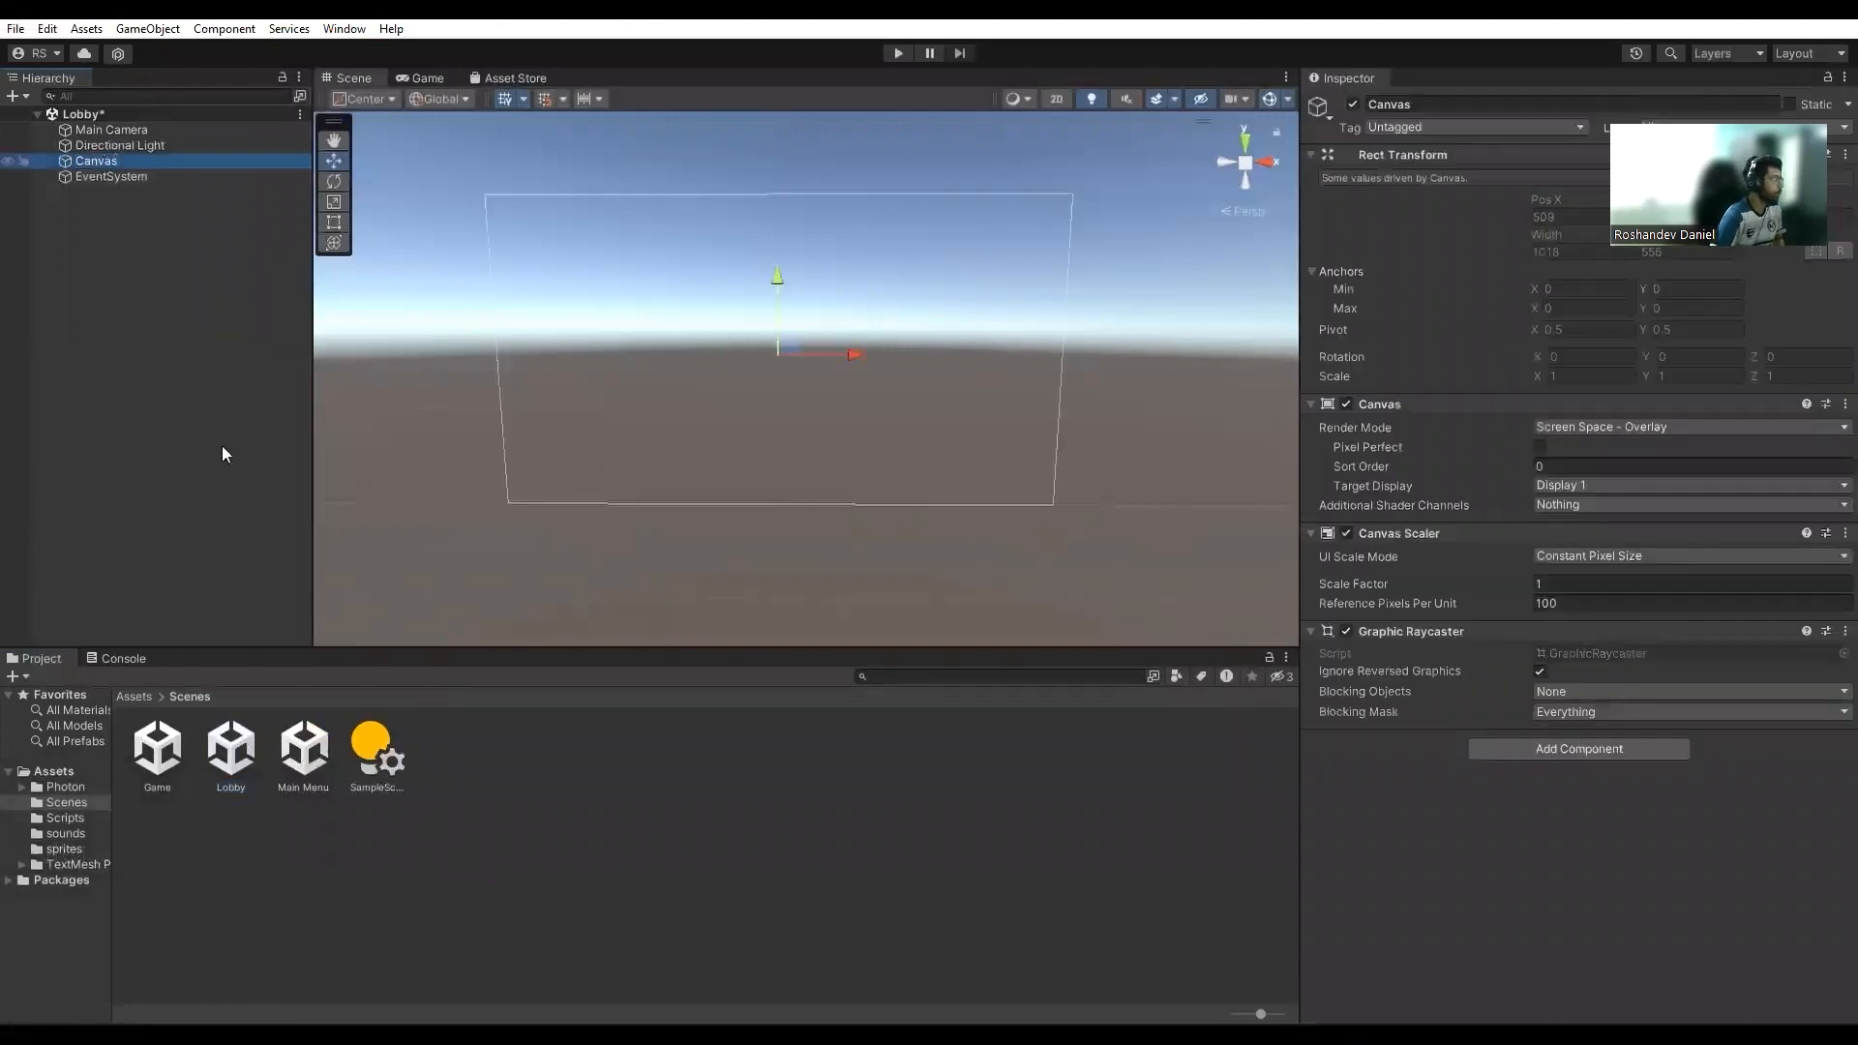
- Add two empty child objects named RoomSetting and WaitingRoom under the Canvas
key("alt+shift+n")
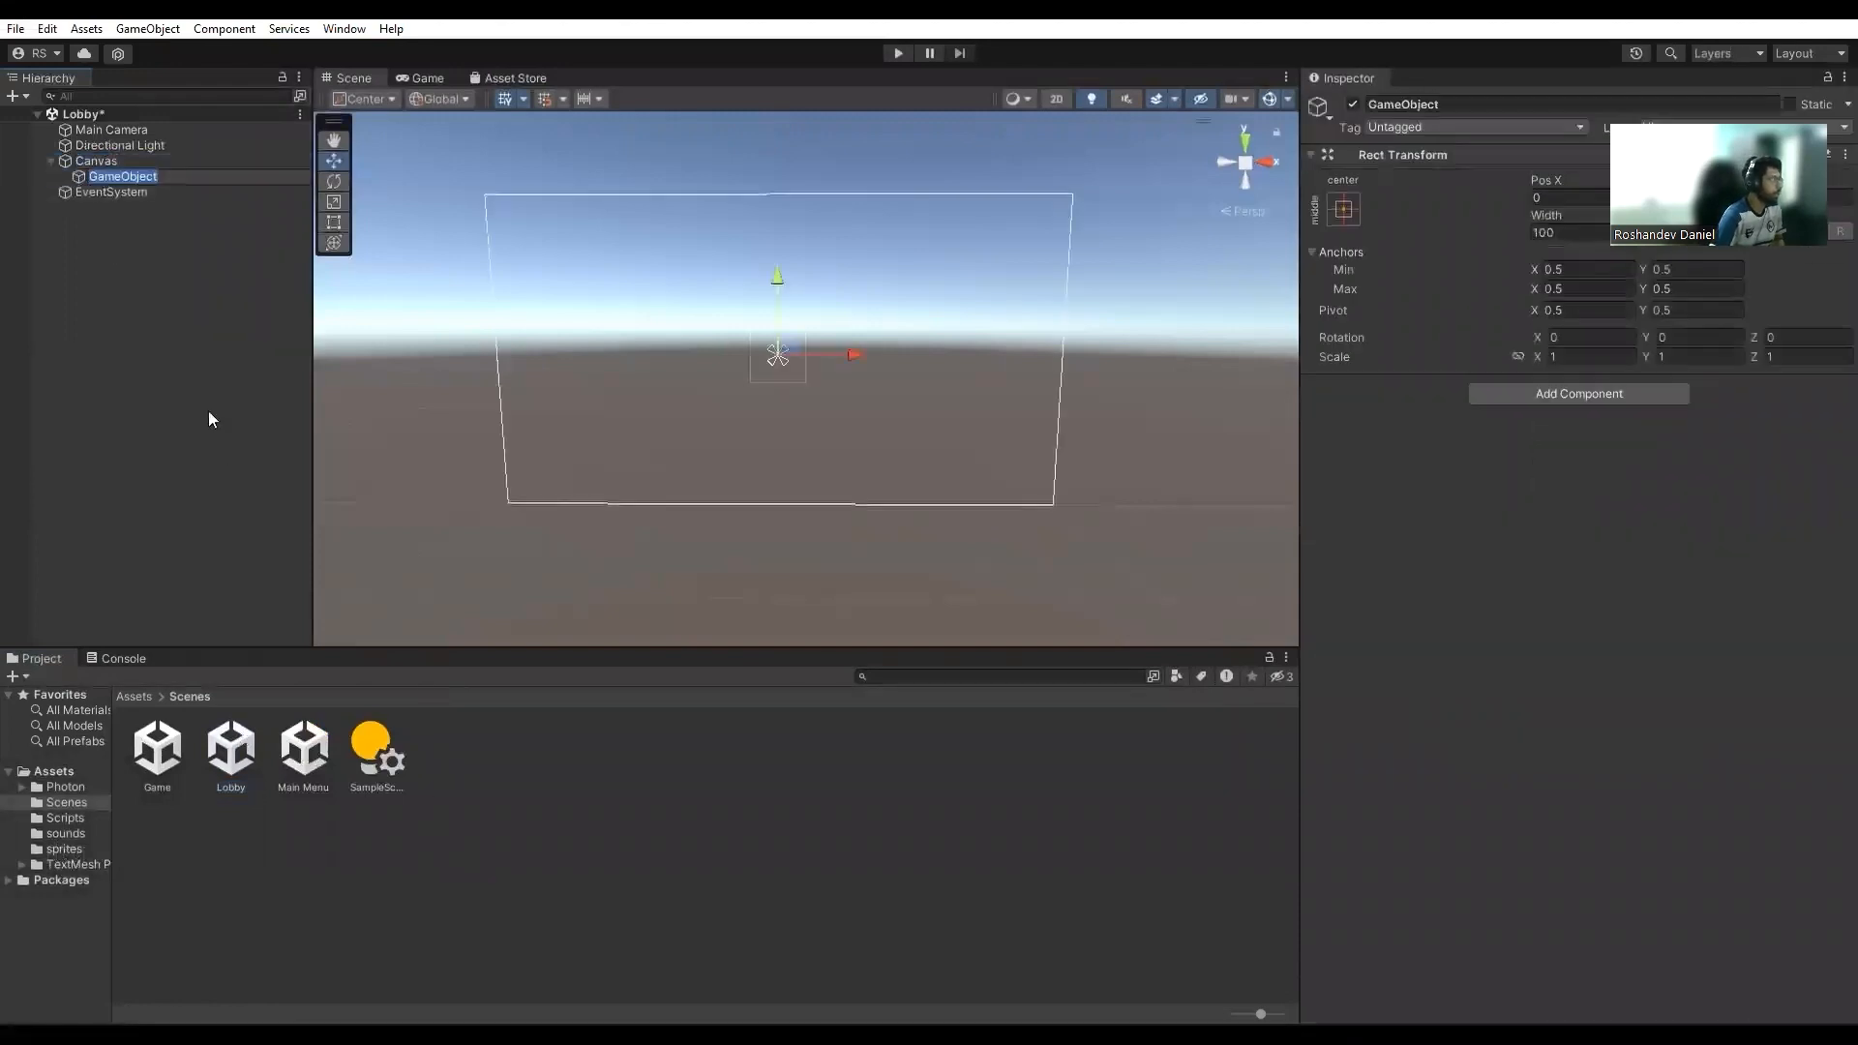
type("RoomSetting")
key("Return")
left_click(129, 159)
key("alt+shift+n")
type("Waiting")
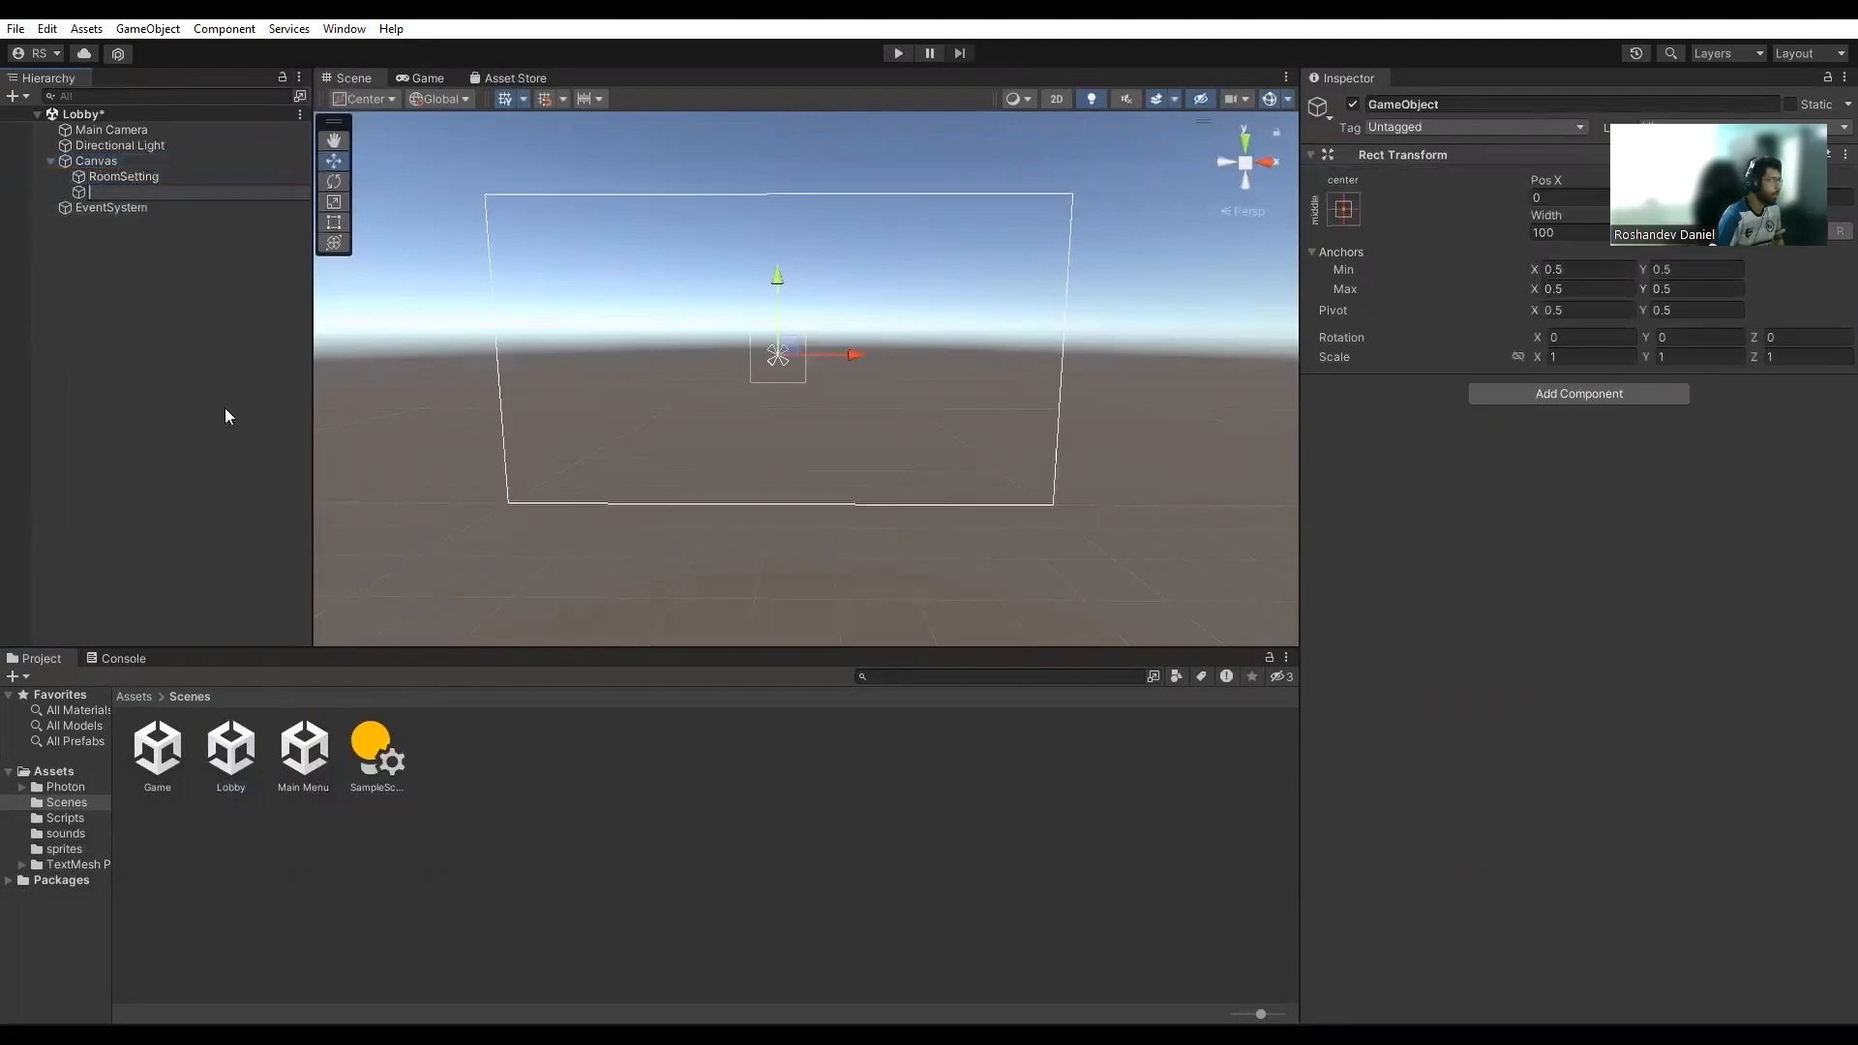
type("Room")
key("Return")
- Add an Image under RoomSetting and move it toward the upper part of the canvas
left_click(126, 176)
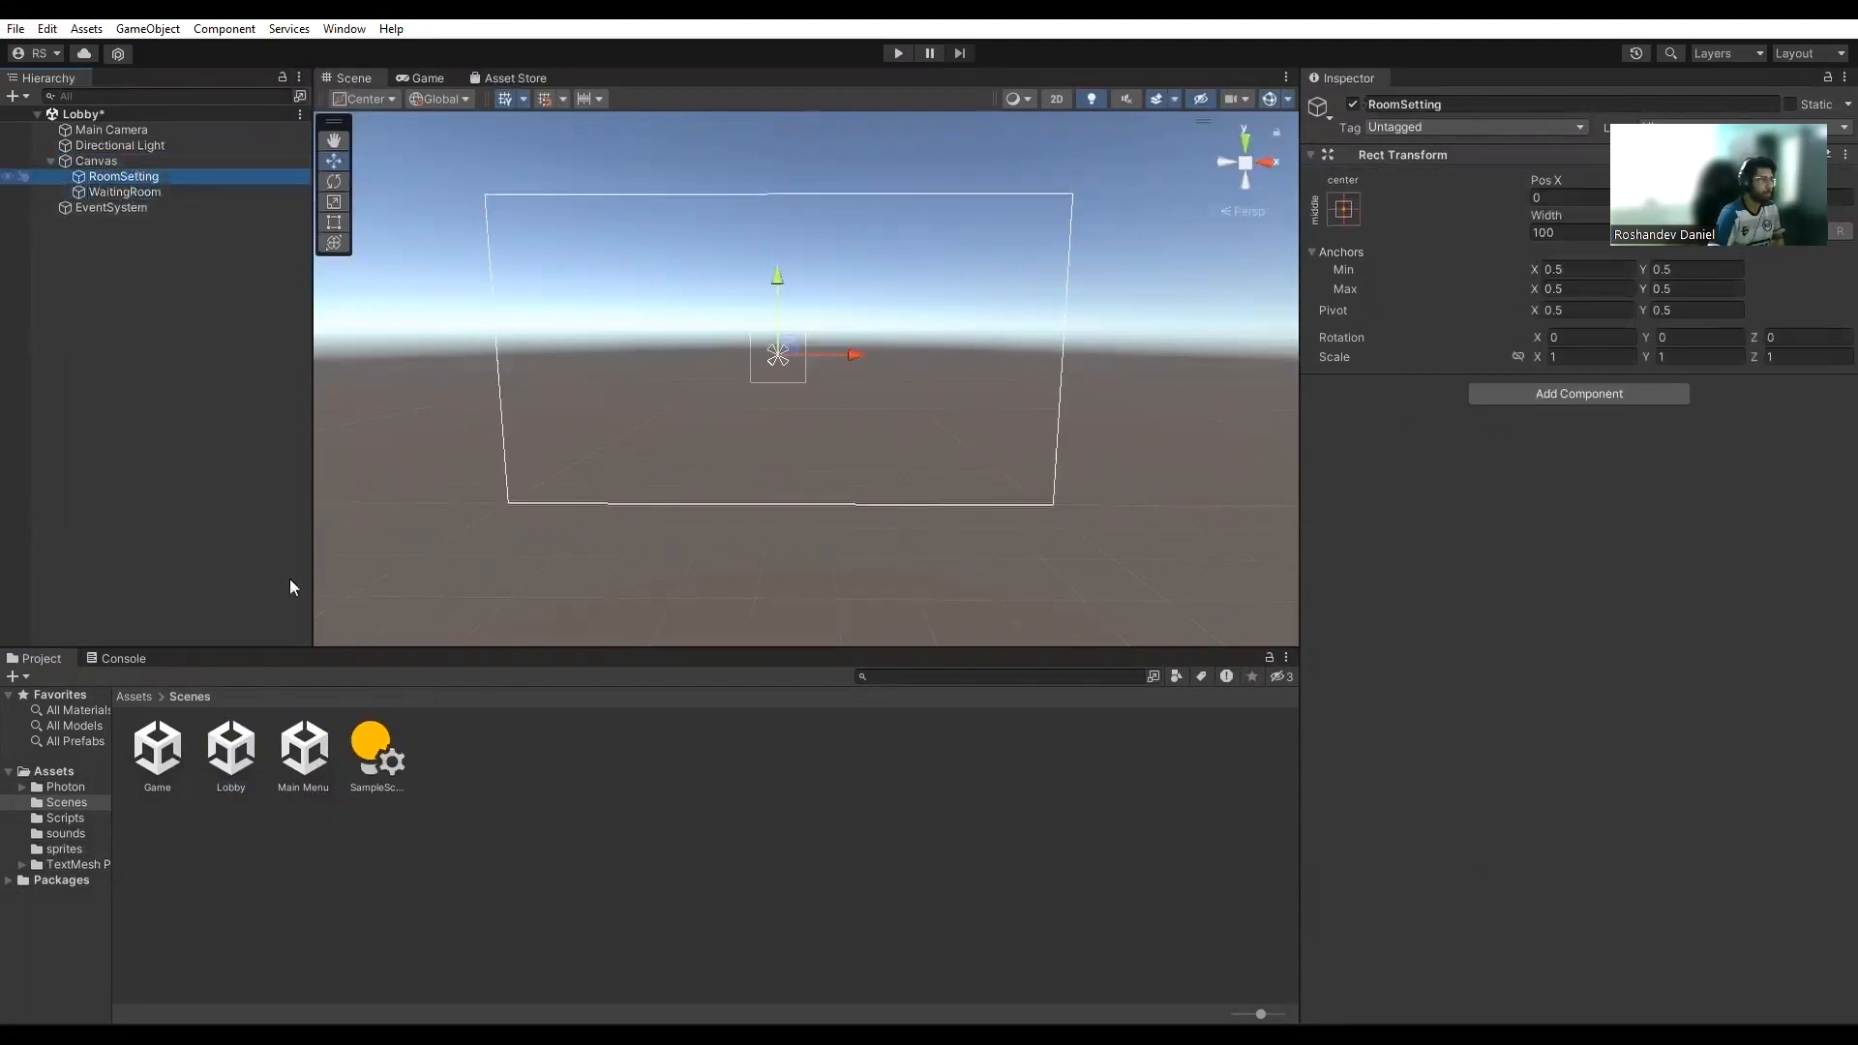
left_click(440, 584)
left_click_drag(782, 271, 786, 170)
- Set the Canvas Scaler to scale with screen size at a 1920 x 1080 reference resolution
left_click(106, 162)
left_click(1645, 553)
left_click(1593, 571)
double_click(1588, 584)
type("1920")
left_click(1692, 581)
type("1080")
- Resize the RoomSetting image to 600 wide and 400 high and adjust its vertical position
left_click(118, 192)
left_click(1548, 232)
type("600")
key("Tab")
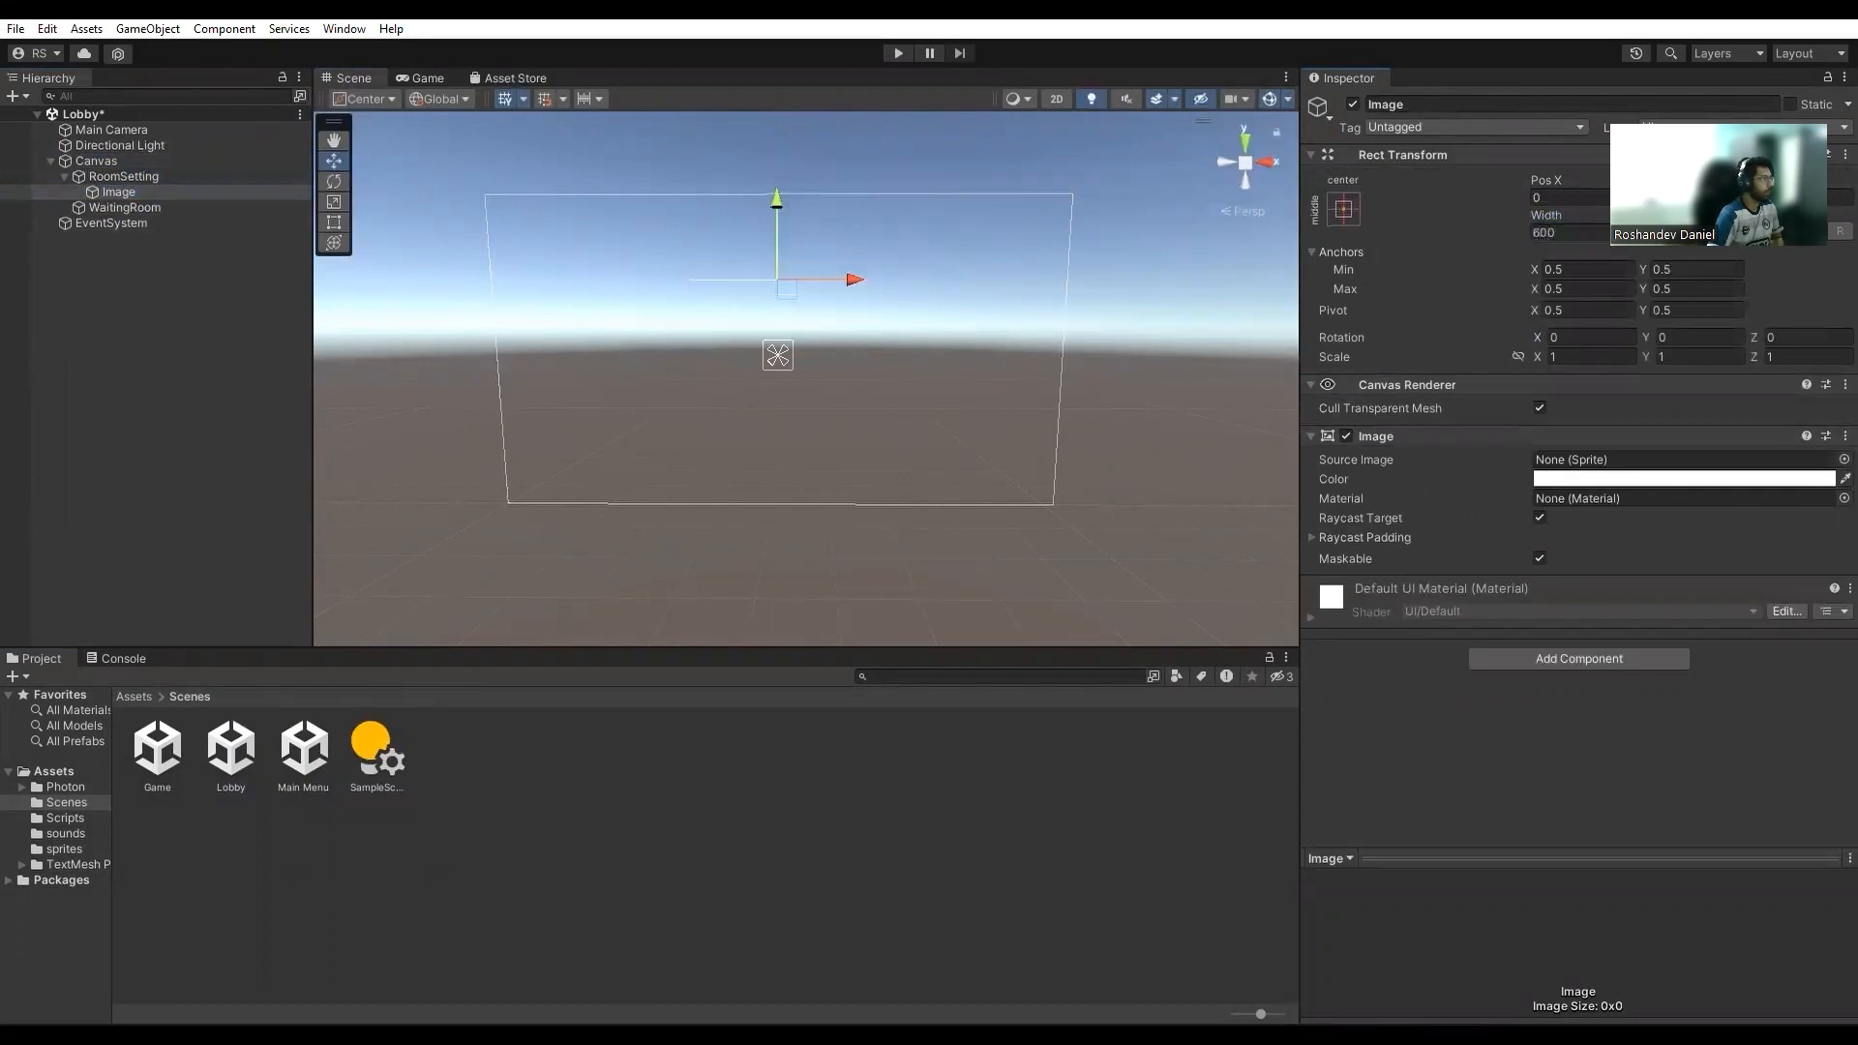
type("440")
key("BackSpace")
key("BackSpace")
type("00")
left_click_drag(778, 200, 777, 192)
- Add a legacy input field named Username under RoomSetting and duplicate it as RoomID
left_click(220, 190)
left_click(146, 177)
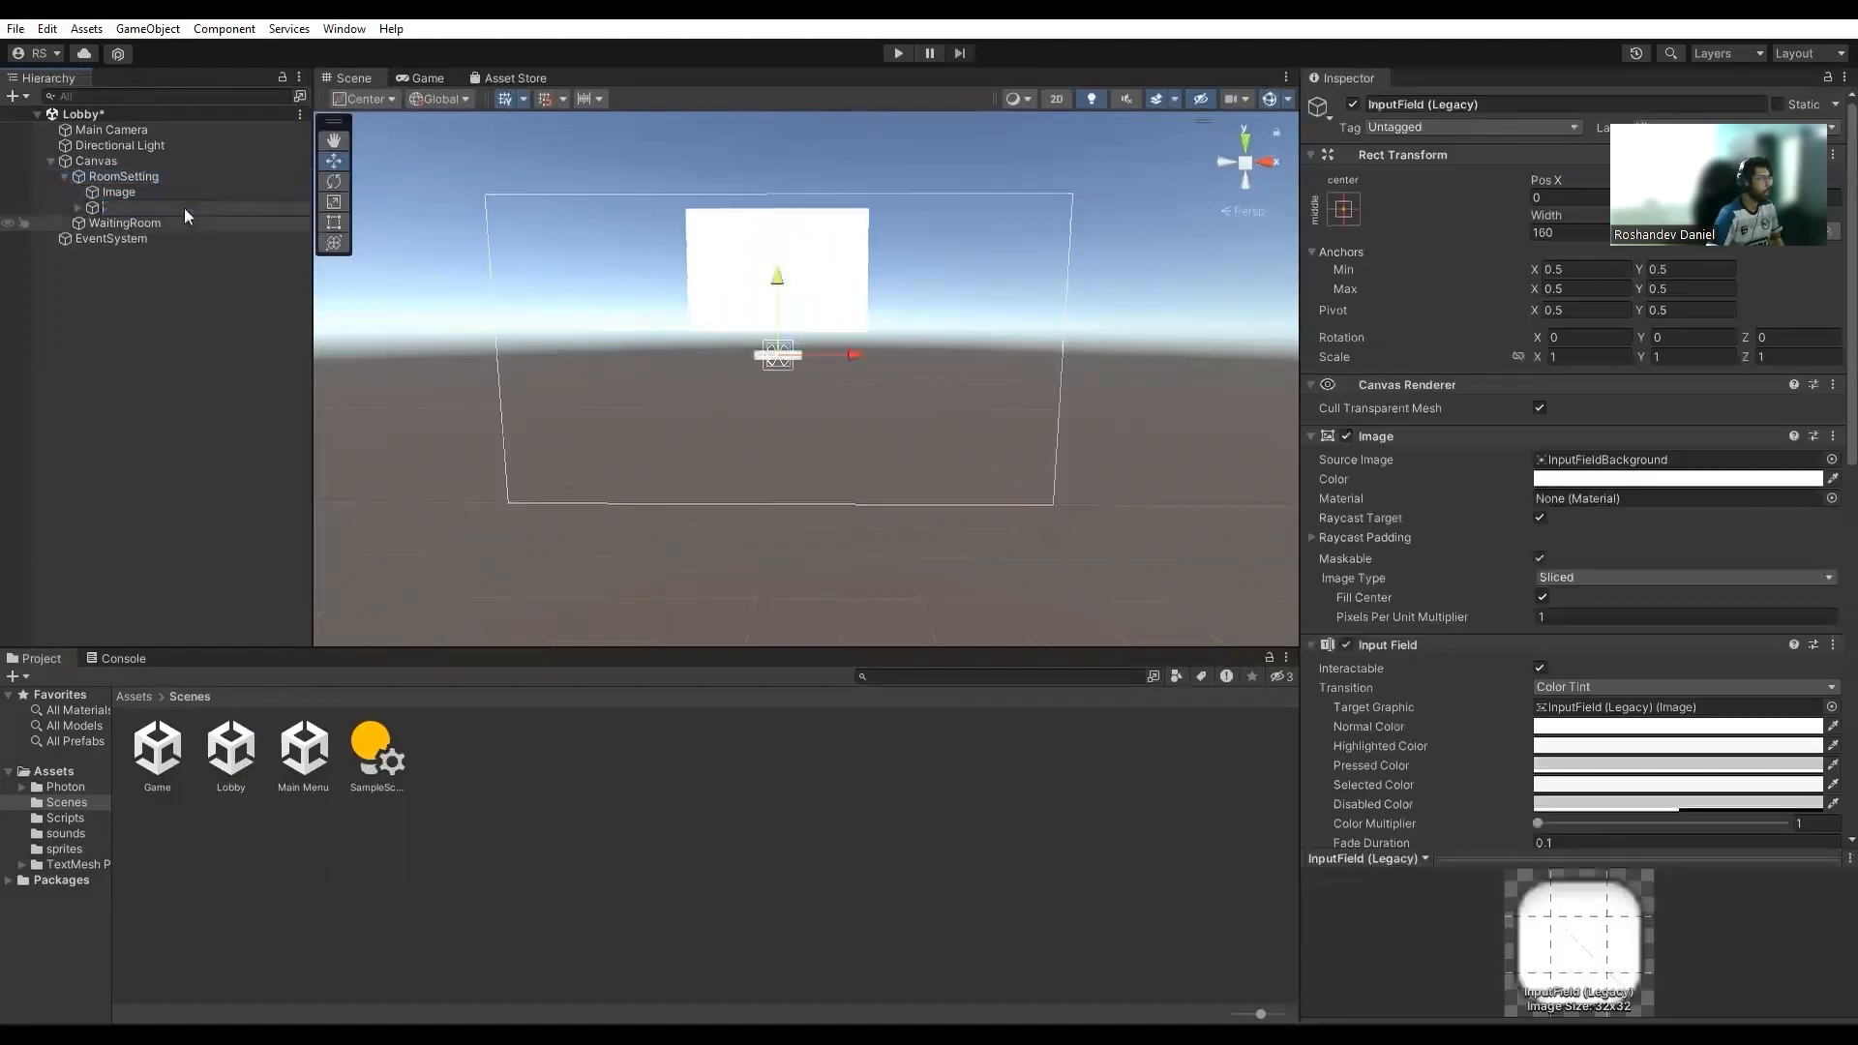
key("ctrl+d")
key("F2")
type("RoomID")
key("Return")
- Add a legacy button named EnterRoom under RoomSetting
right_click(199, 177)
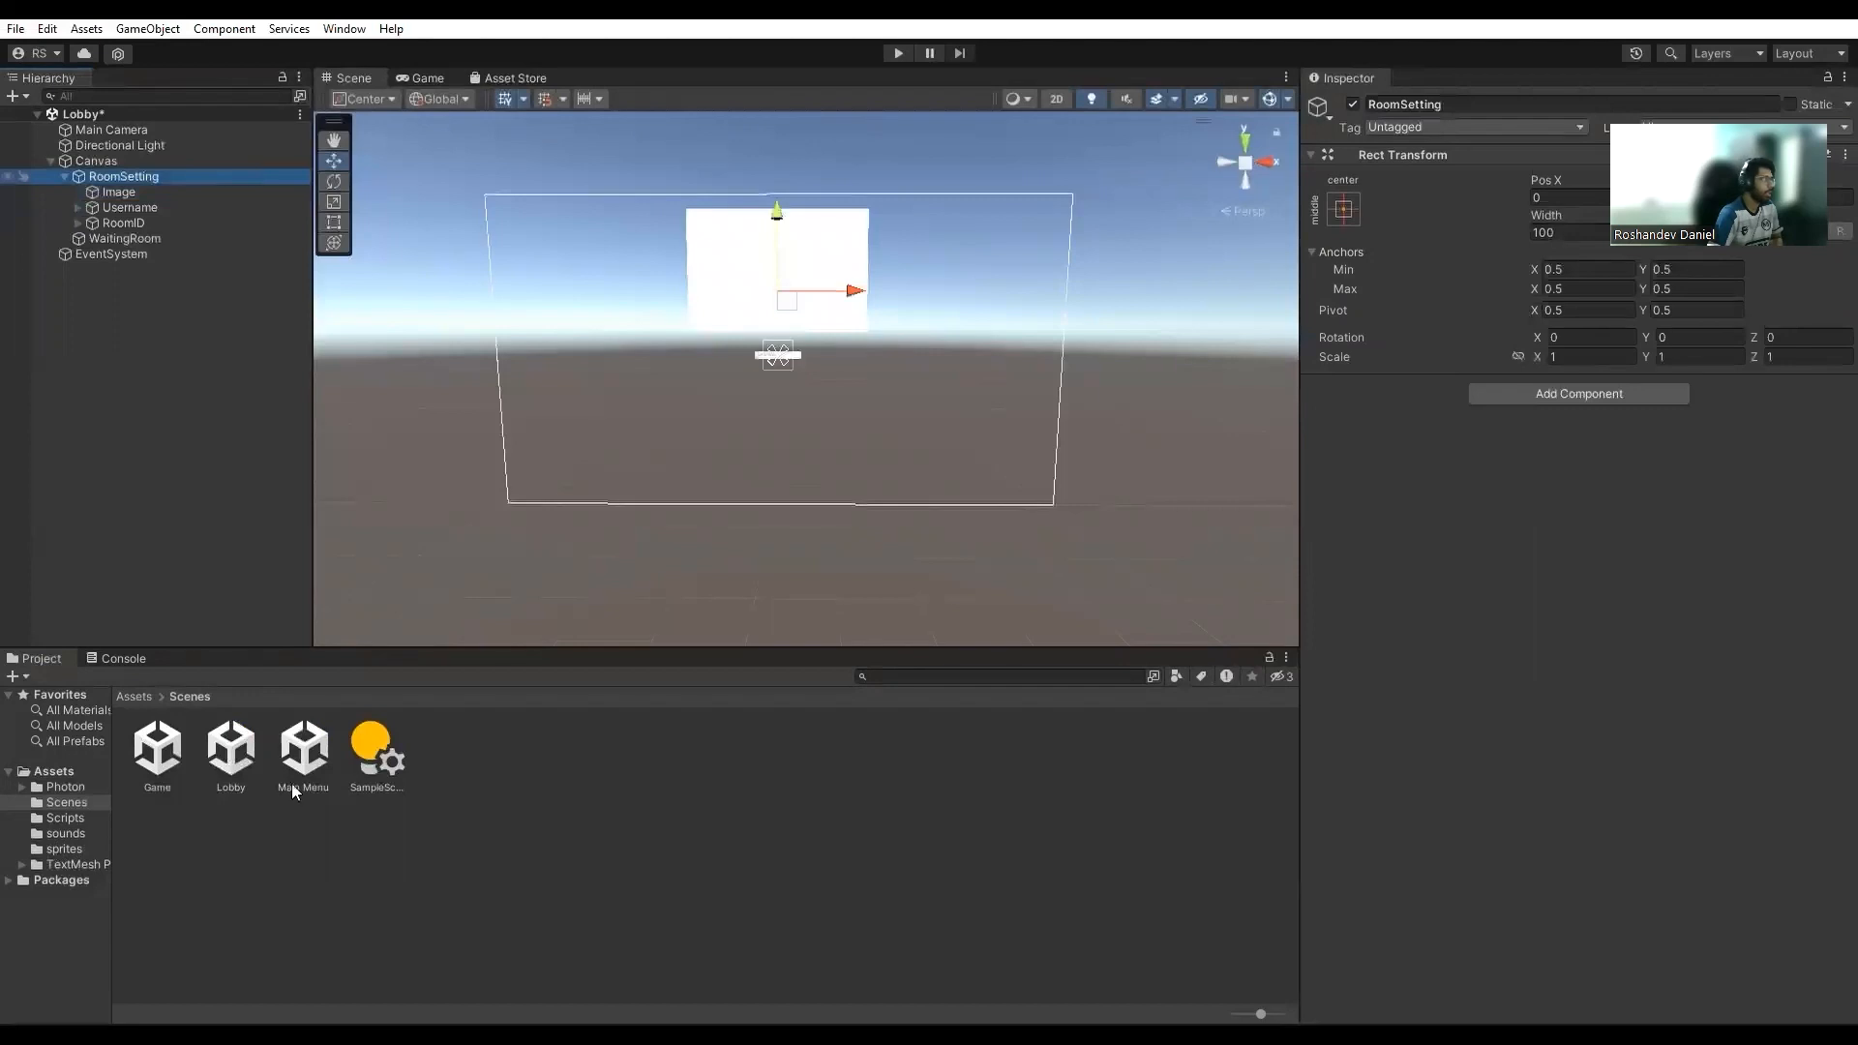
left_click(537, 885)
type("En")
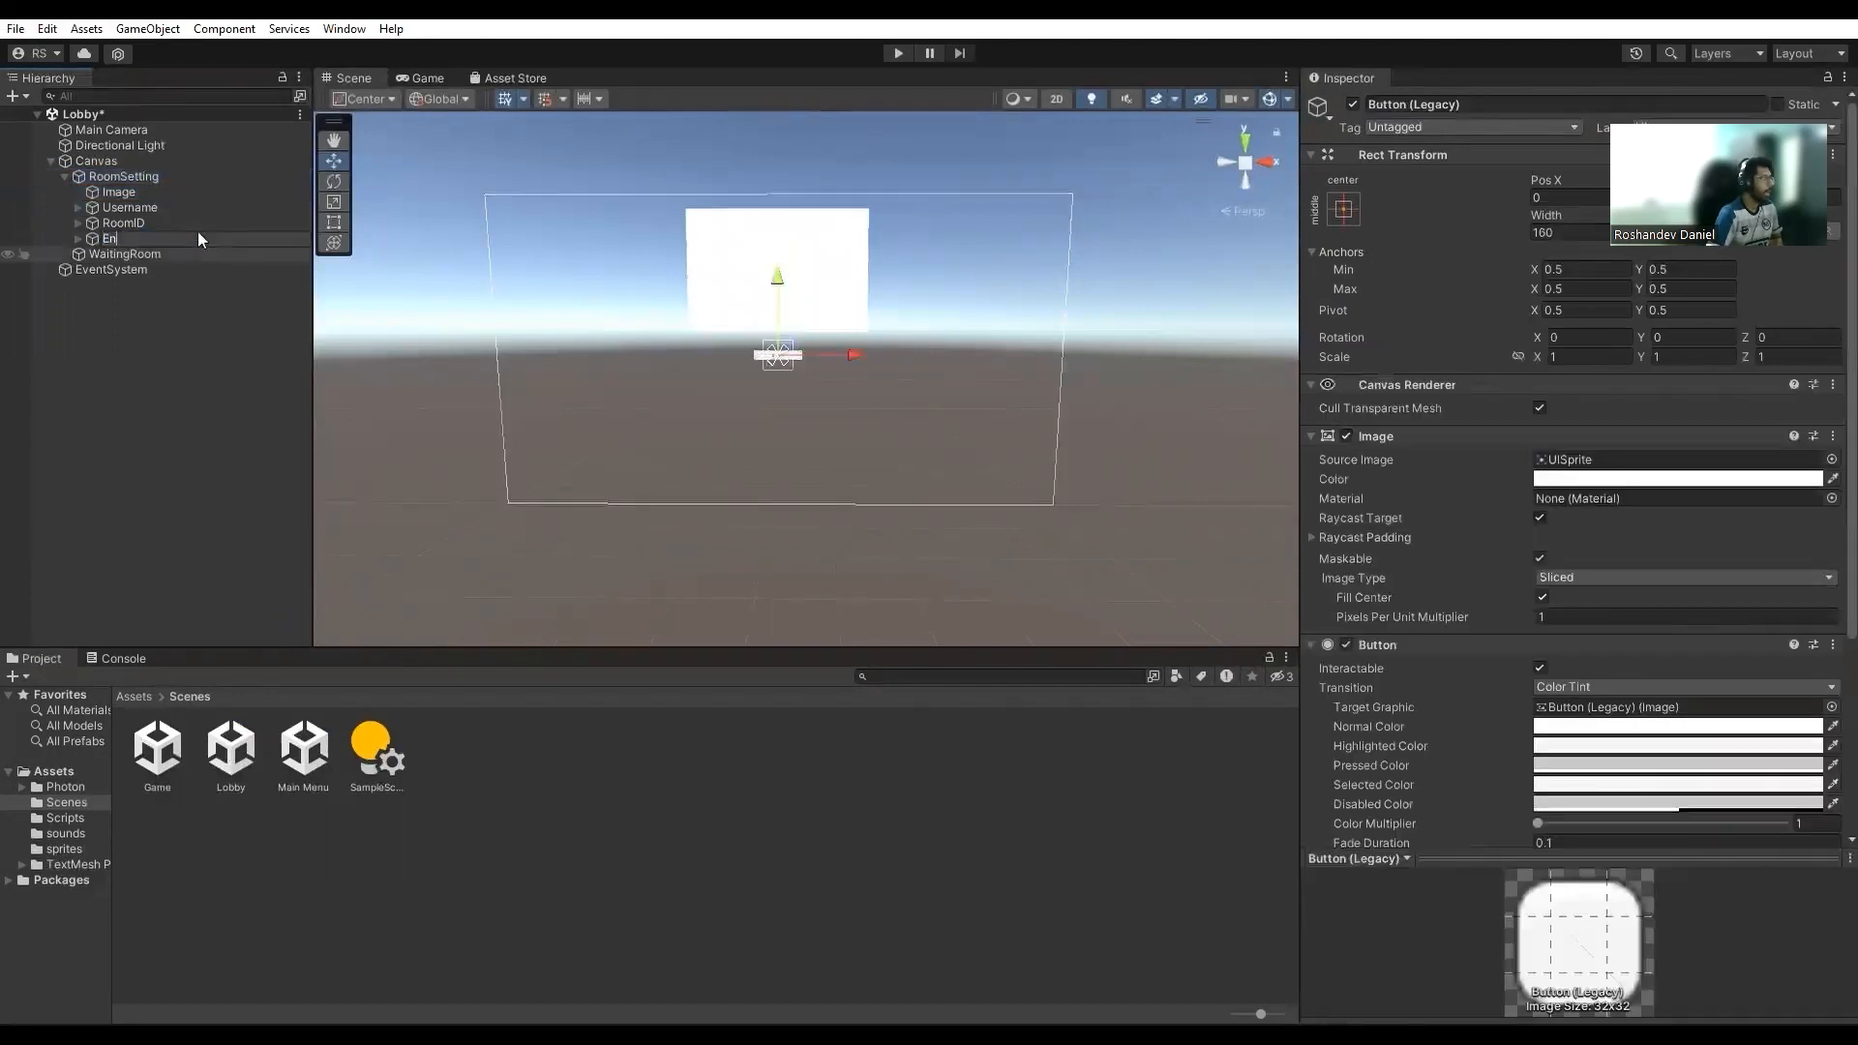
type("terRoom")
key("Return")
key("Down")
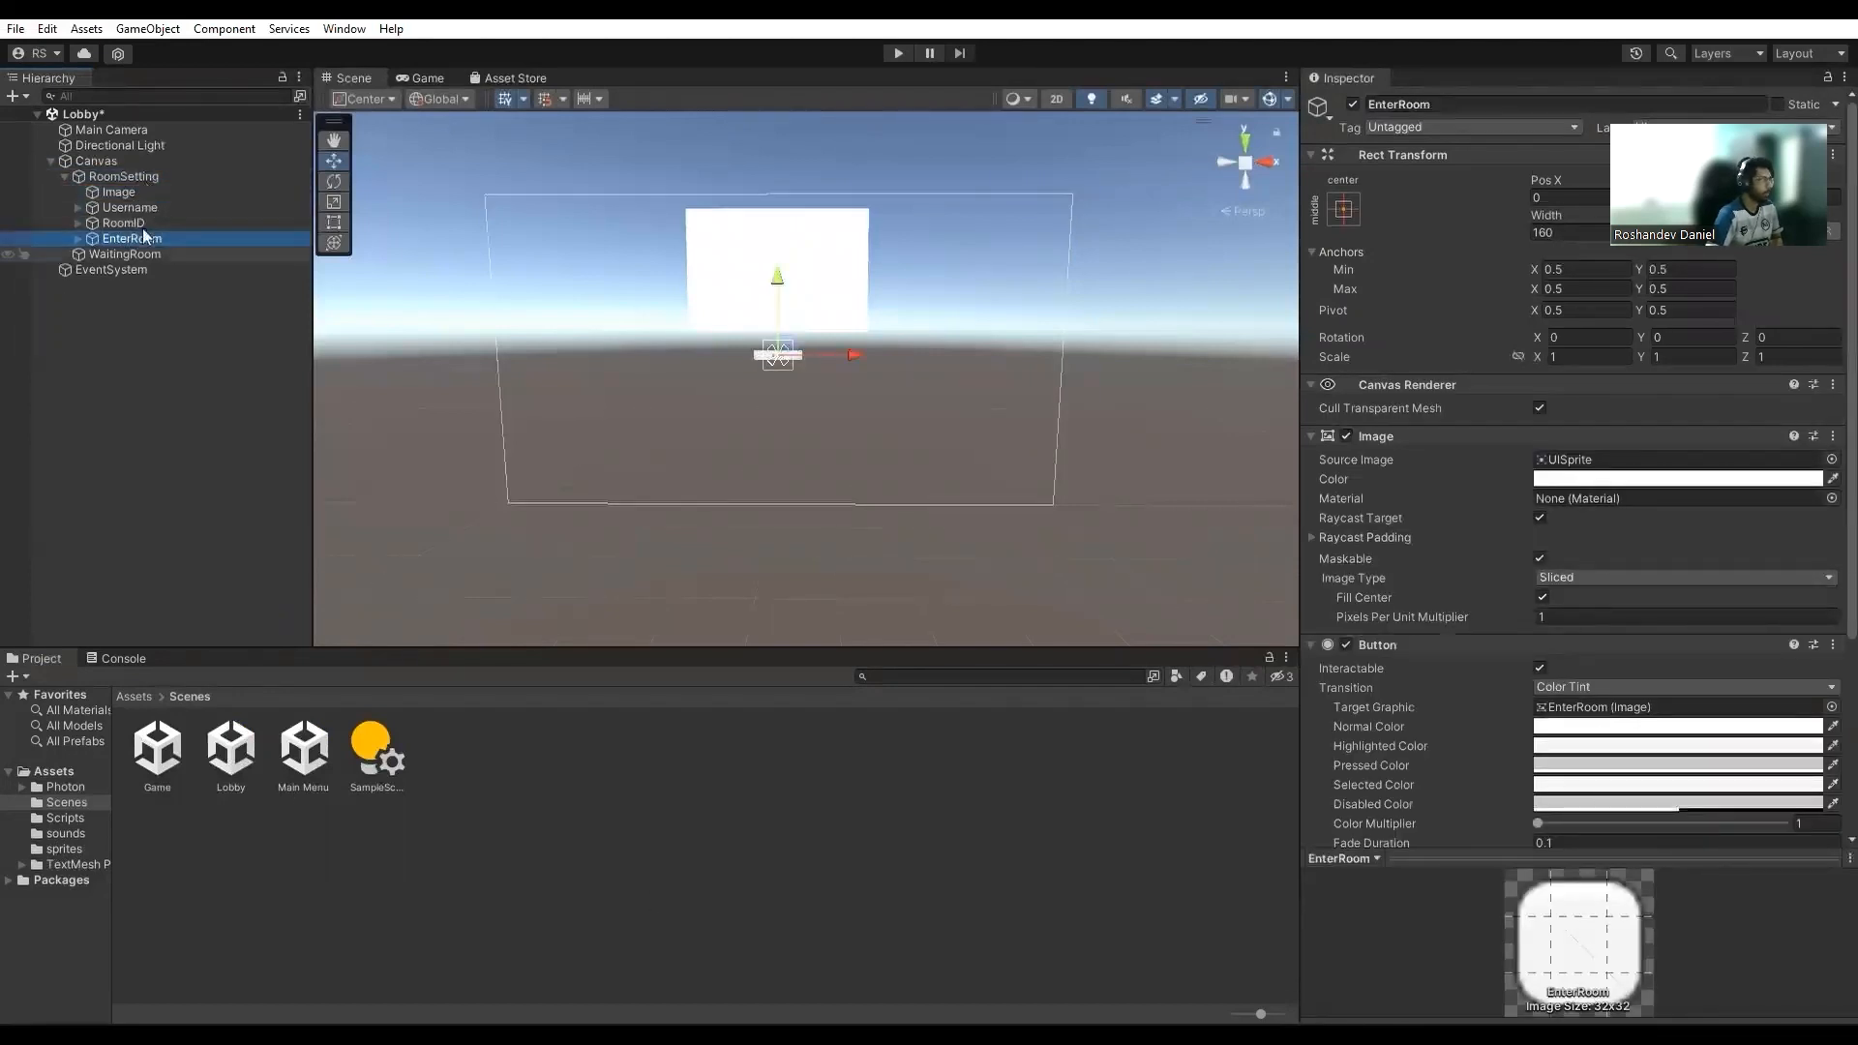
- Space the Username field, RoomID field and EnterRoom button vertically below the image
left_click(136, 210)
left_click_drag(777, 275, 781, 353)
left_click(134, 224)
left_click(131, 238)
key("BackSpace")
left_click(213, 354)
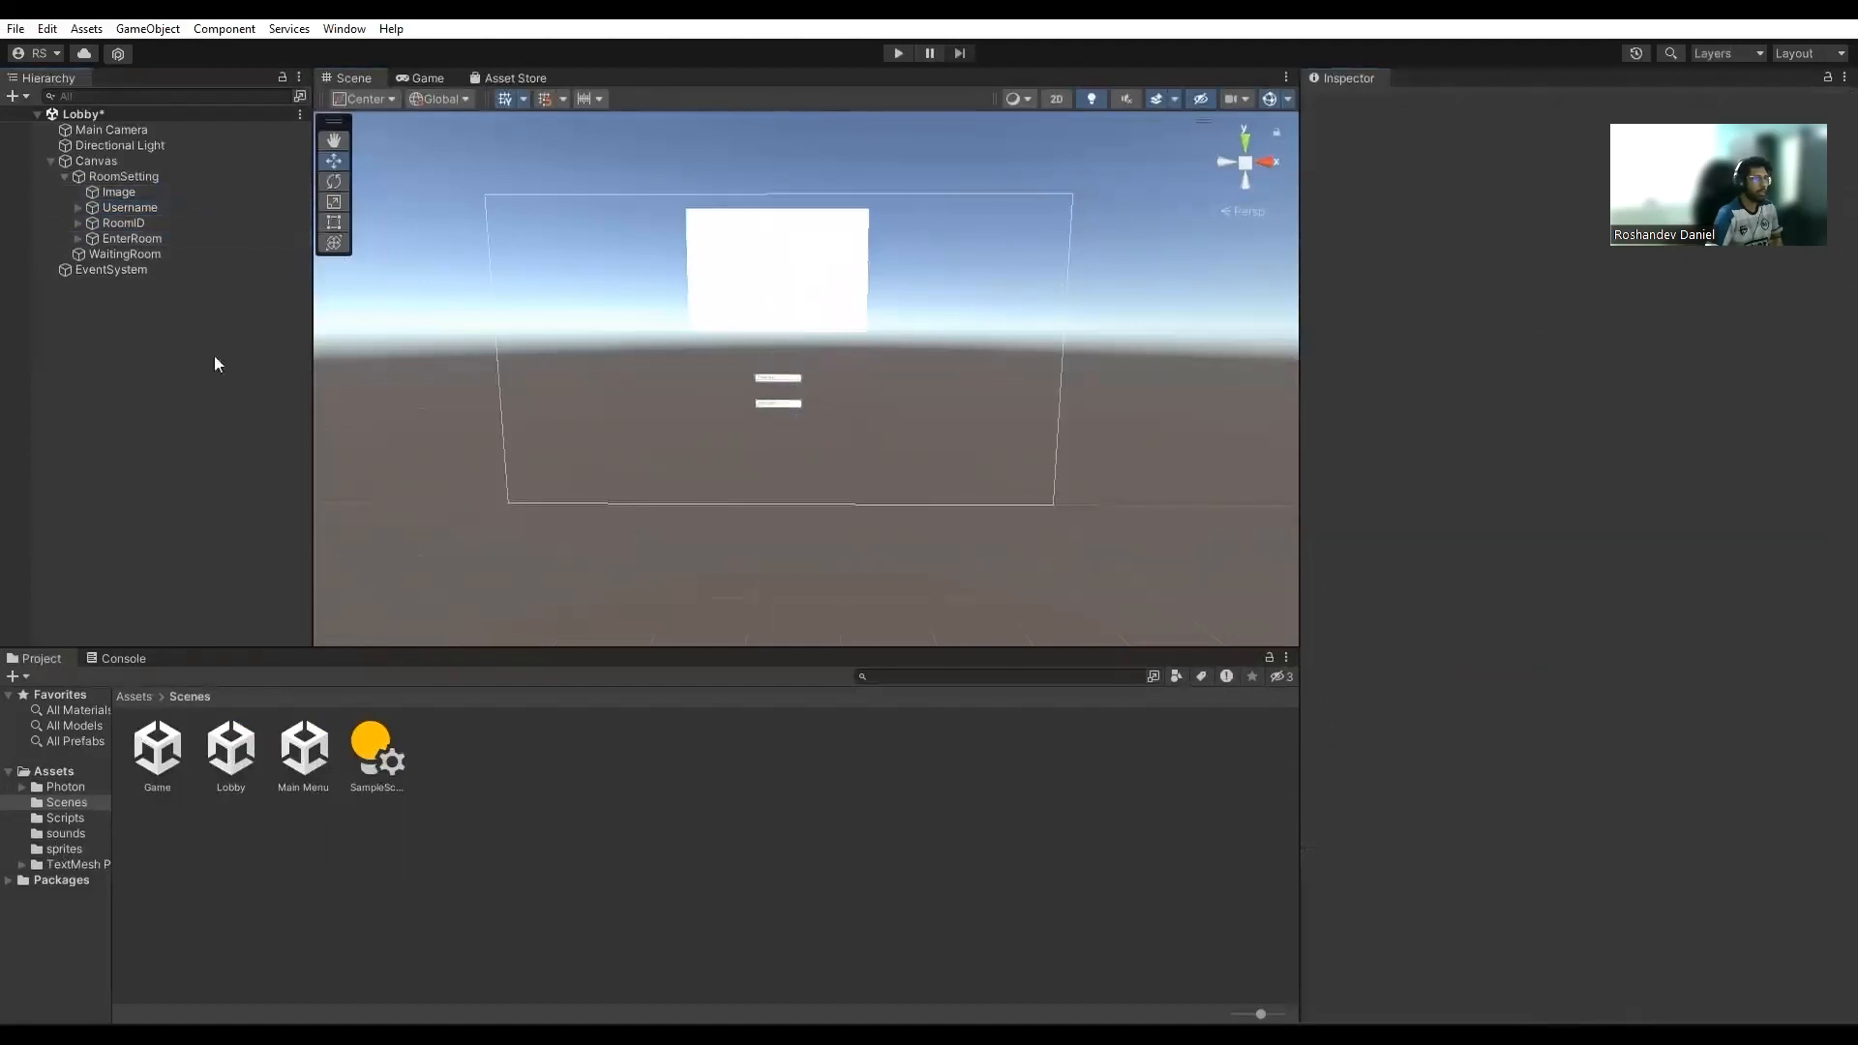
- Add a legacy text named Player1 under WaitingRoom and duplicate it as Player2
left_click(159, 254)
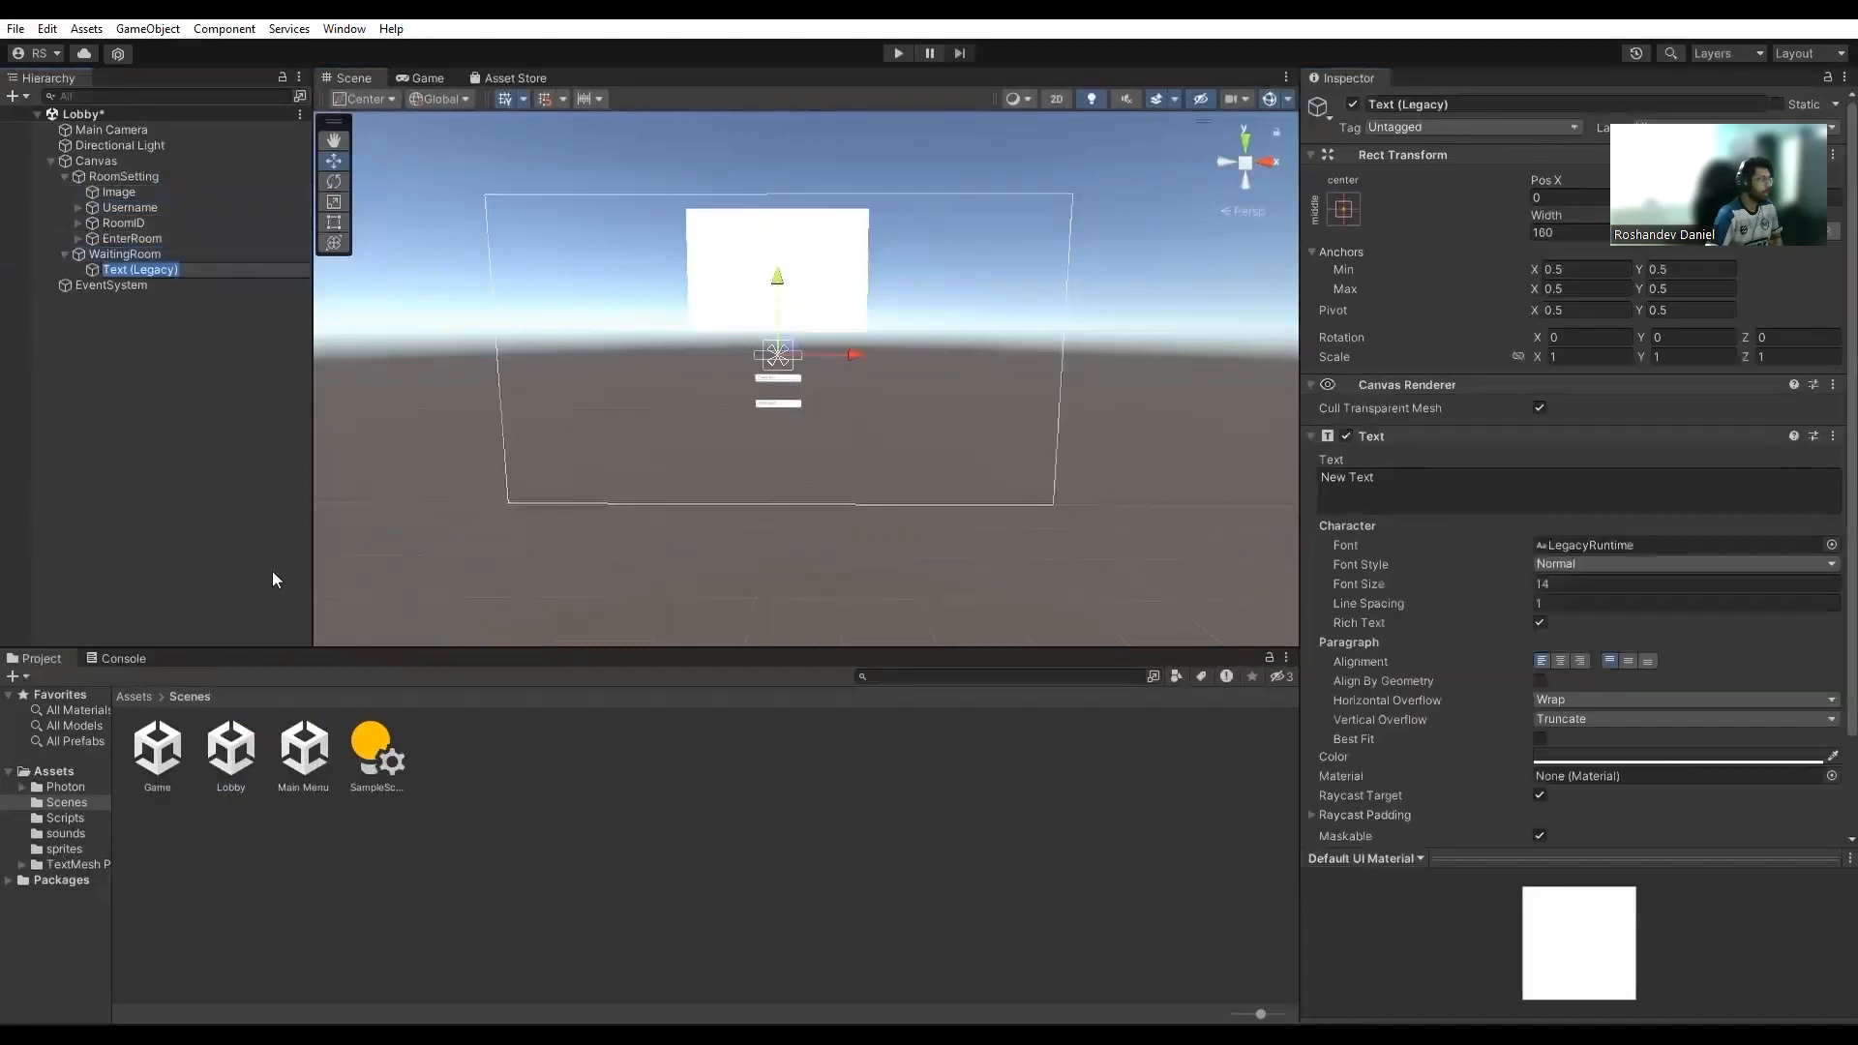
type("Player1")
key("Return")
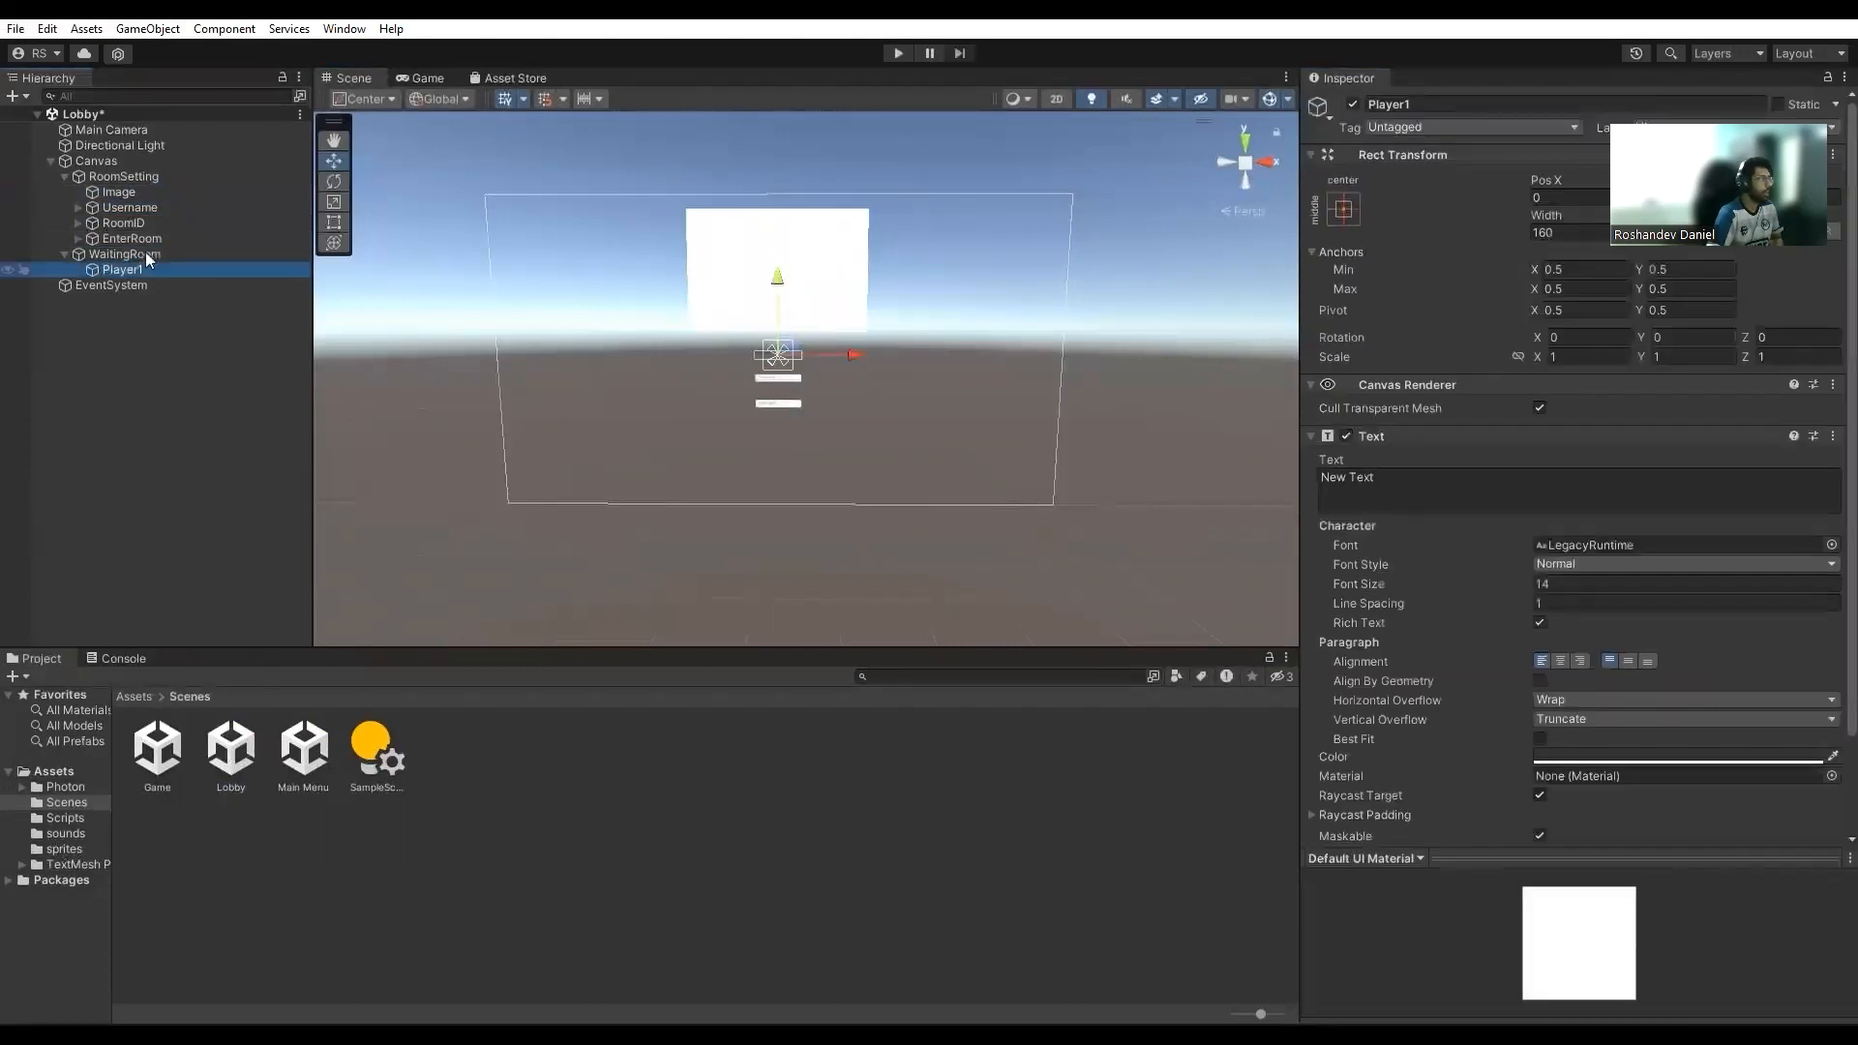
key("ctrl+d")
key("F2")
type("player")
key("BackSpace")
key("BackSpace")
key("BackSpace")
key("BackSpace")
key("BackSpace")
key("BackSpace")
type("Player2")
key("Return")
key("Up")
- Collapse and deactivate the WaitingRoom object
left_click(779, 402)
left_click_drag(778, 403, 949, 460, "alt")
key("ctrl+d")
left_click_drag(138, 272, 135, 270)
left_click(97, 254)
key("Left")
key("alt+shift+a")
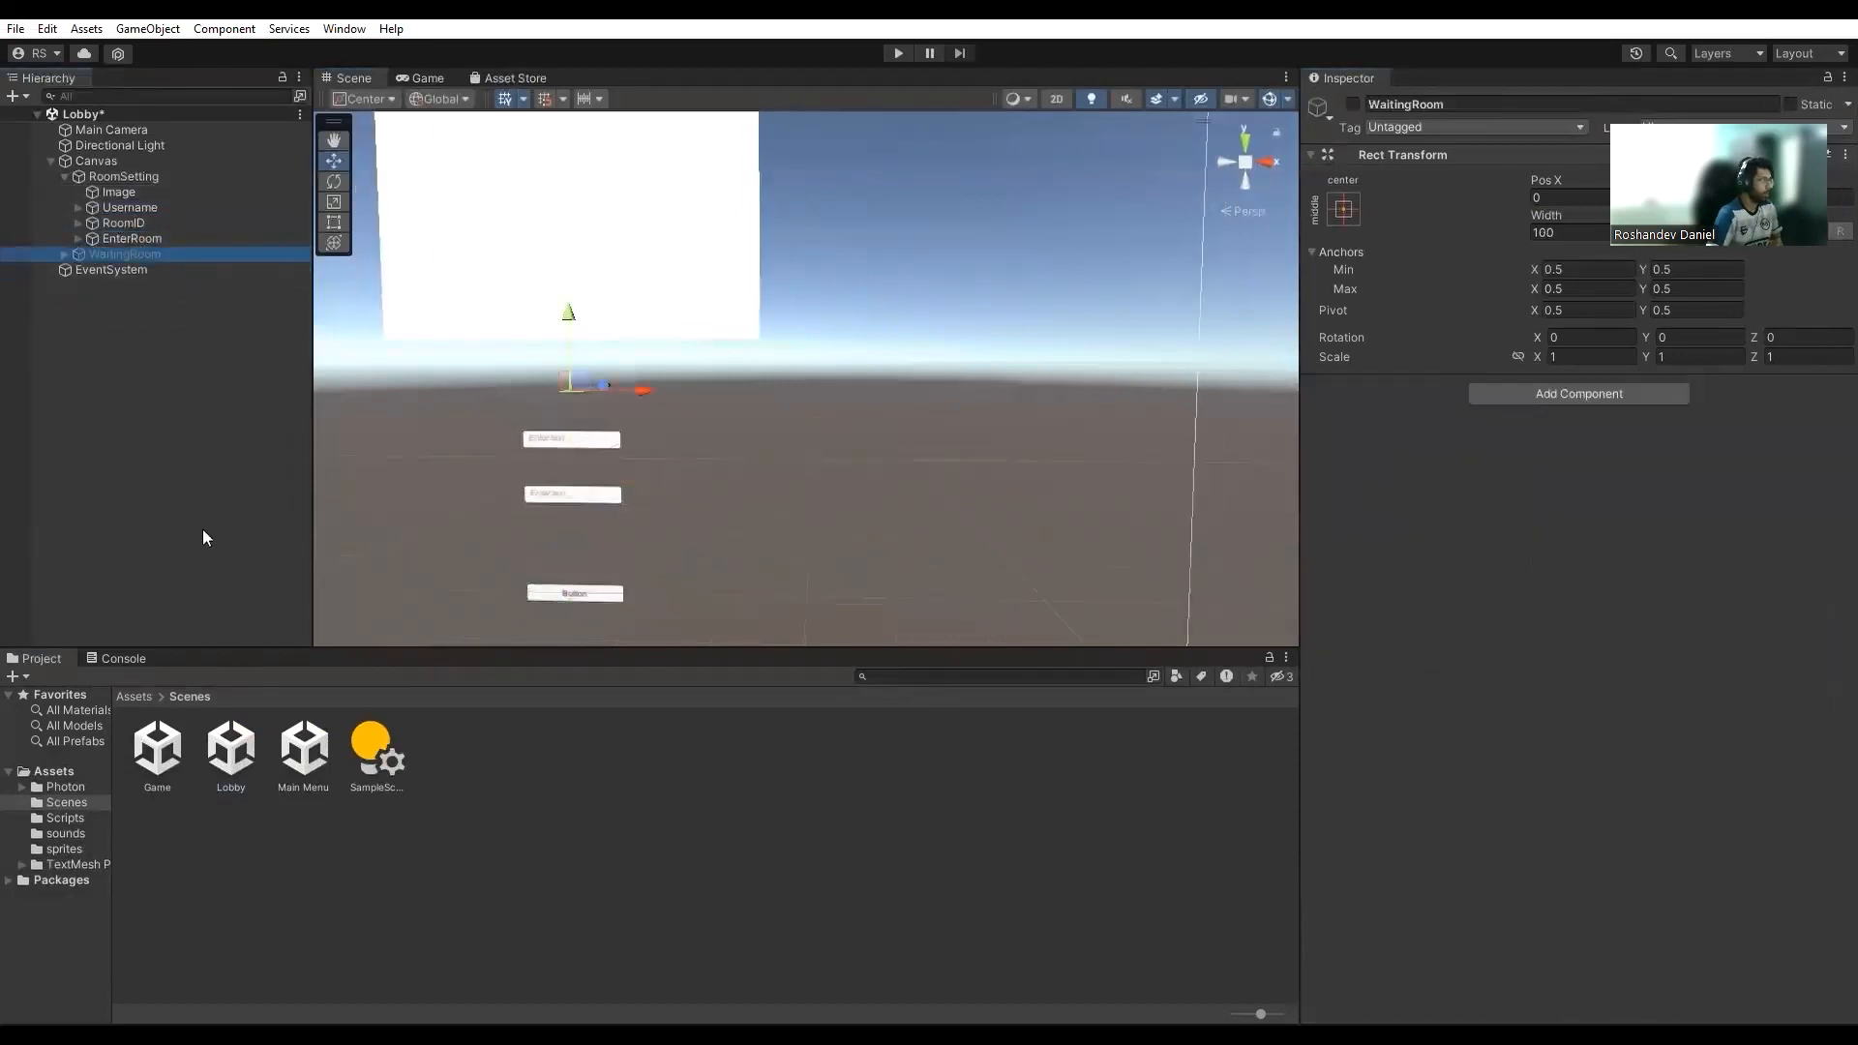
- Create an empty object named GameManager in the Lobby scene and attach the LobbyManager script to it
key("ctrl+shift+n")
type("GameManager")
key("Return")
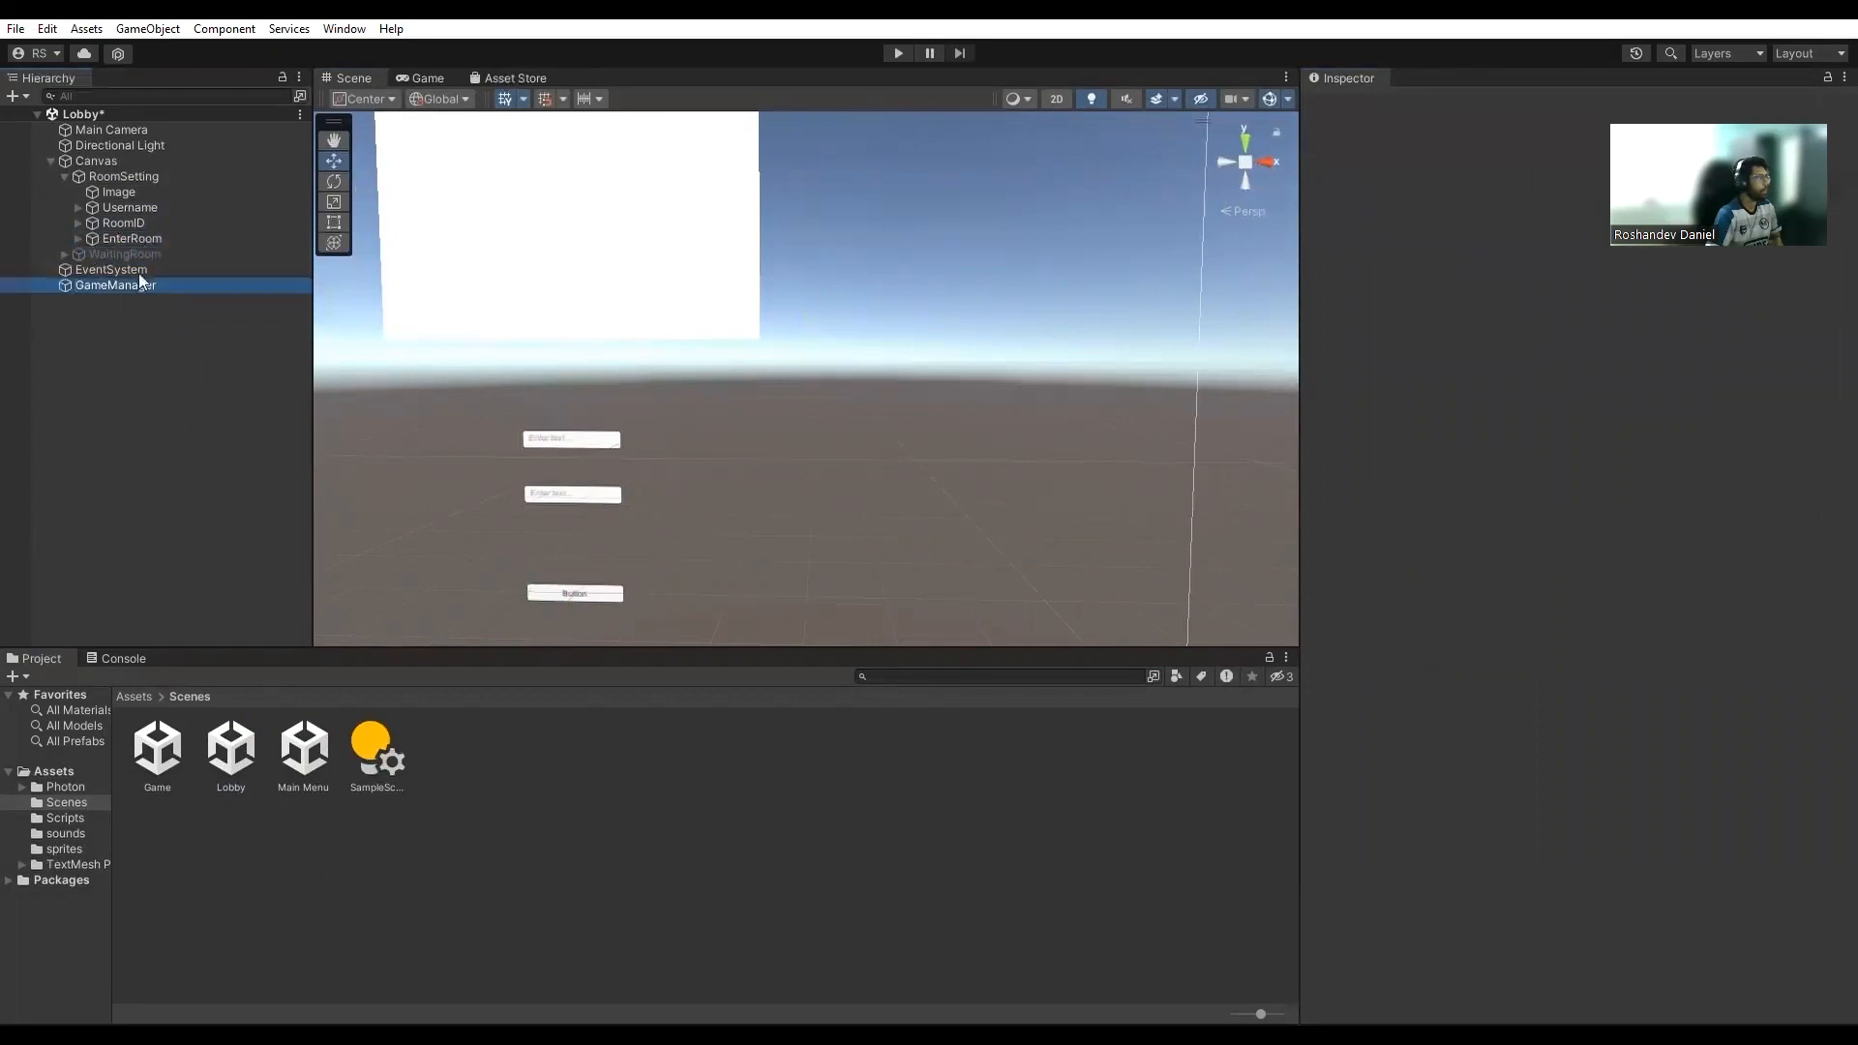
left_click(65, 818)
left_click_drag(504, 747, 1384, 224)
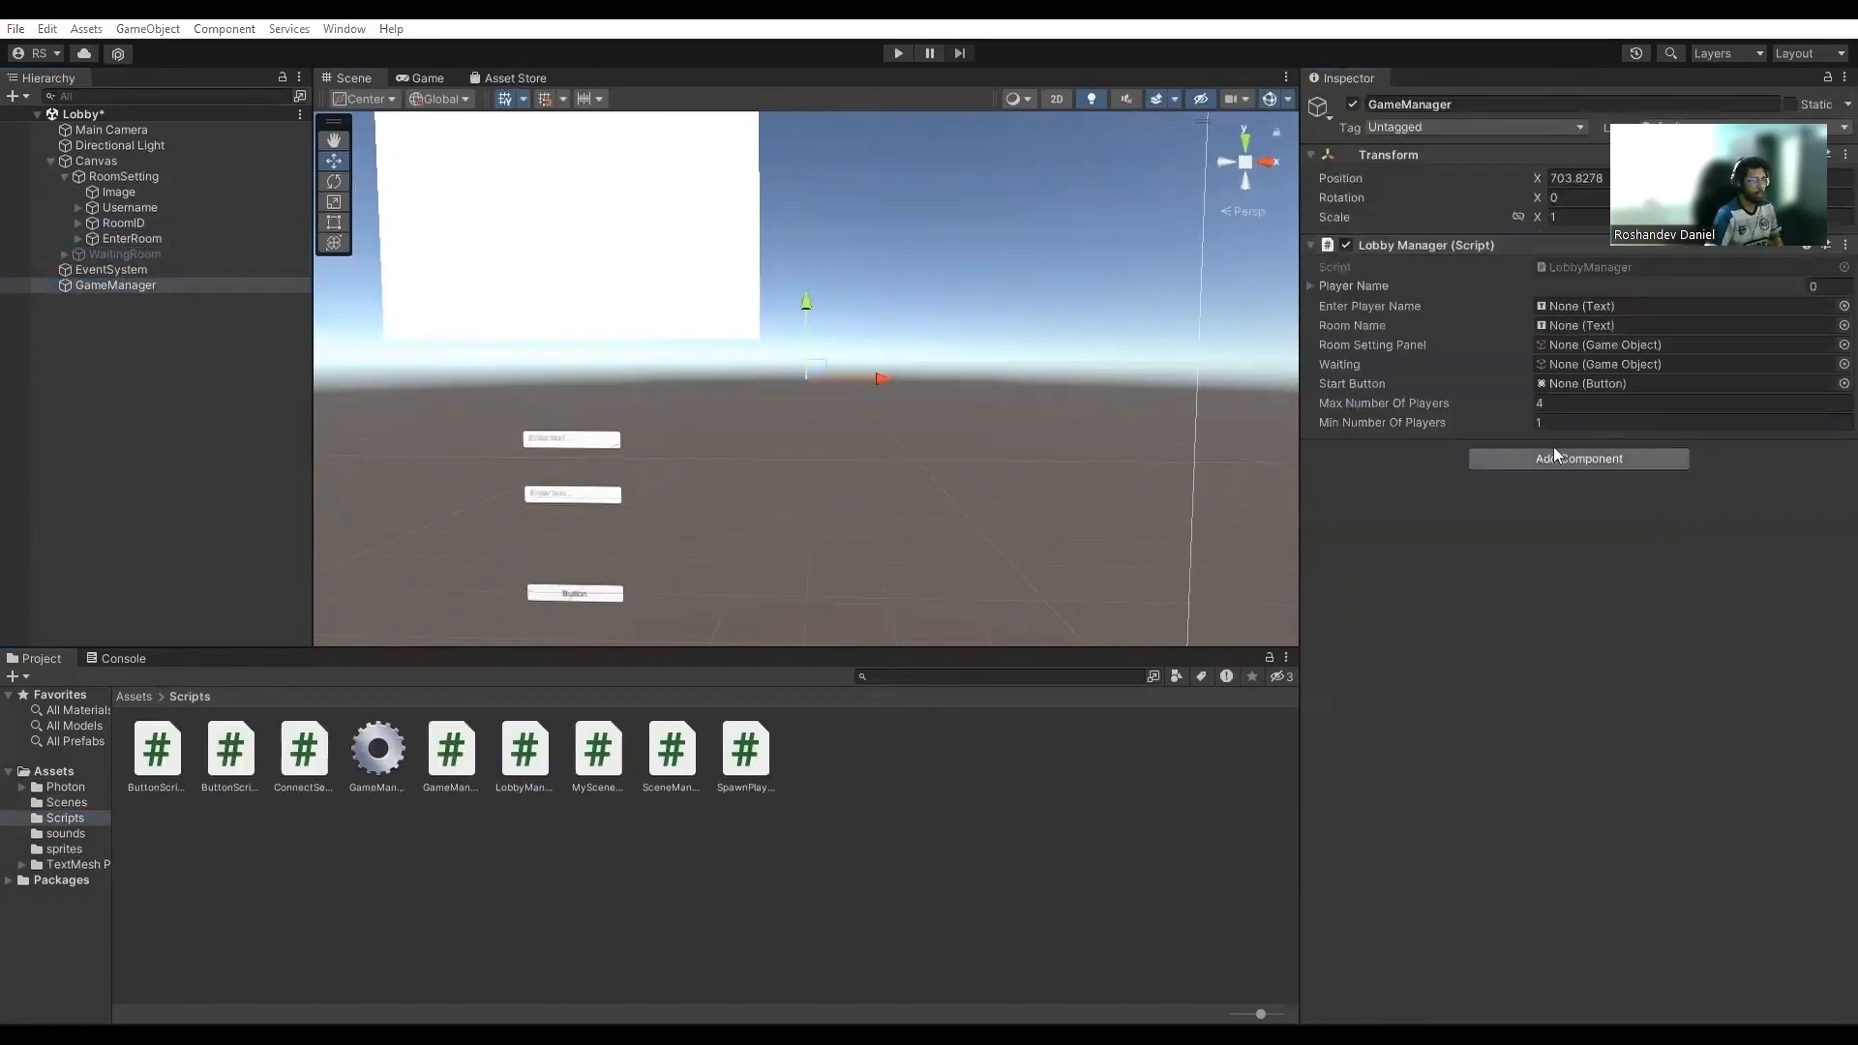
- Set the Lobby Manager's Max Number Of Players to 2 and its Player Name list size to 2
left_click(1558, 403)
type("2")
left_click(77, 414)
left_click(112, 269)
left_click(116, 285)
left_click(1353, 285)
left_click(1819, 285)
type("2")
key("Return")
- Fill the Lobby Manager's remaining references with the input field texts, the RoomSetting and WaitingRoom objects, and the start button
left_click(65, 253)
left_click_drag(122, 284, 1597, 432)
left_click_drag(124, 176, 1578, 392)
left_click_drag(124, 223, 1578, 394)
left_click(78, 207)
left_click_drag(153, 238, 1577, 374)
left_click_drag(136, 331, 1587, 452)
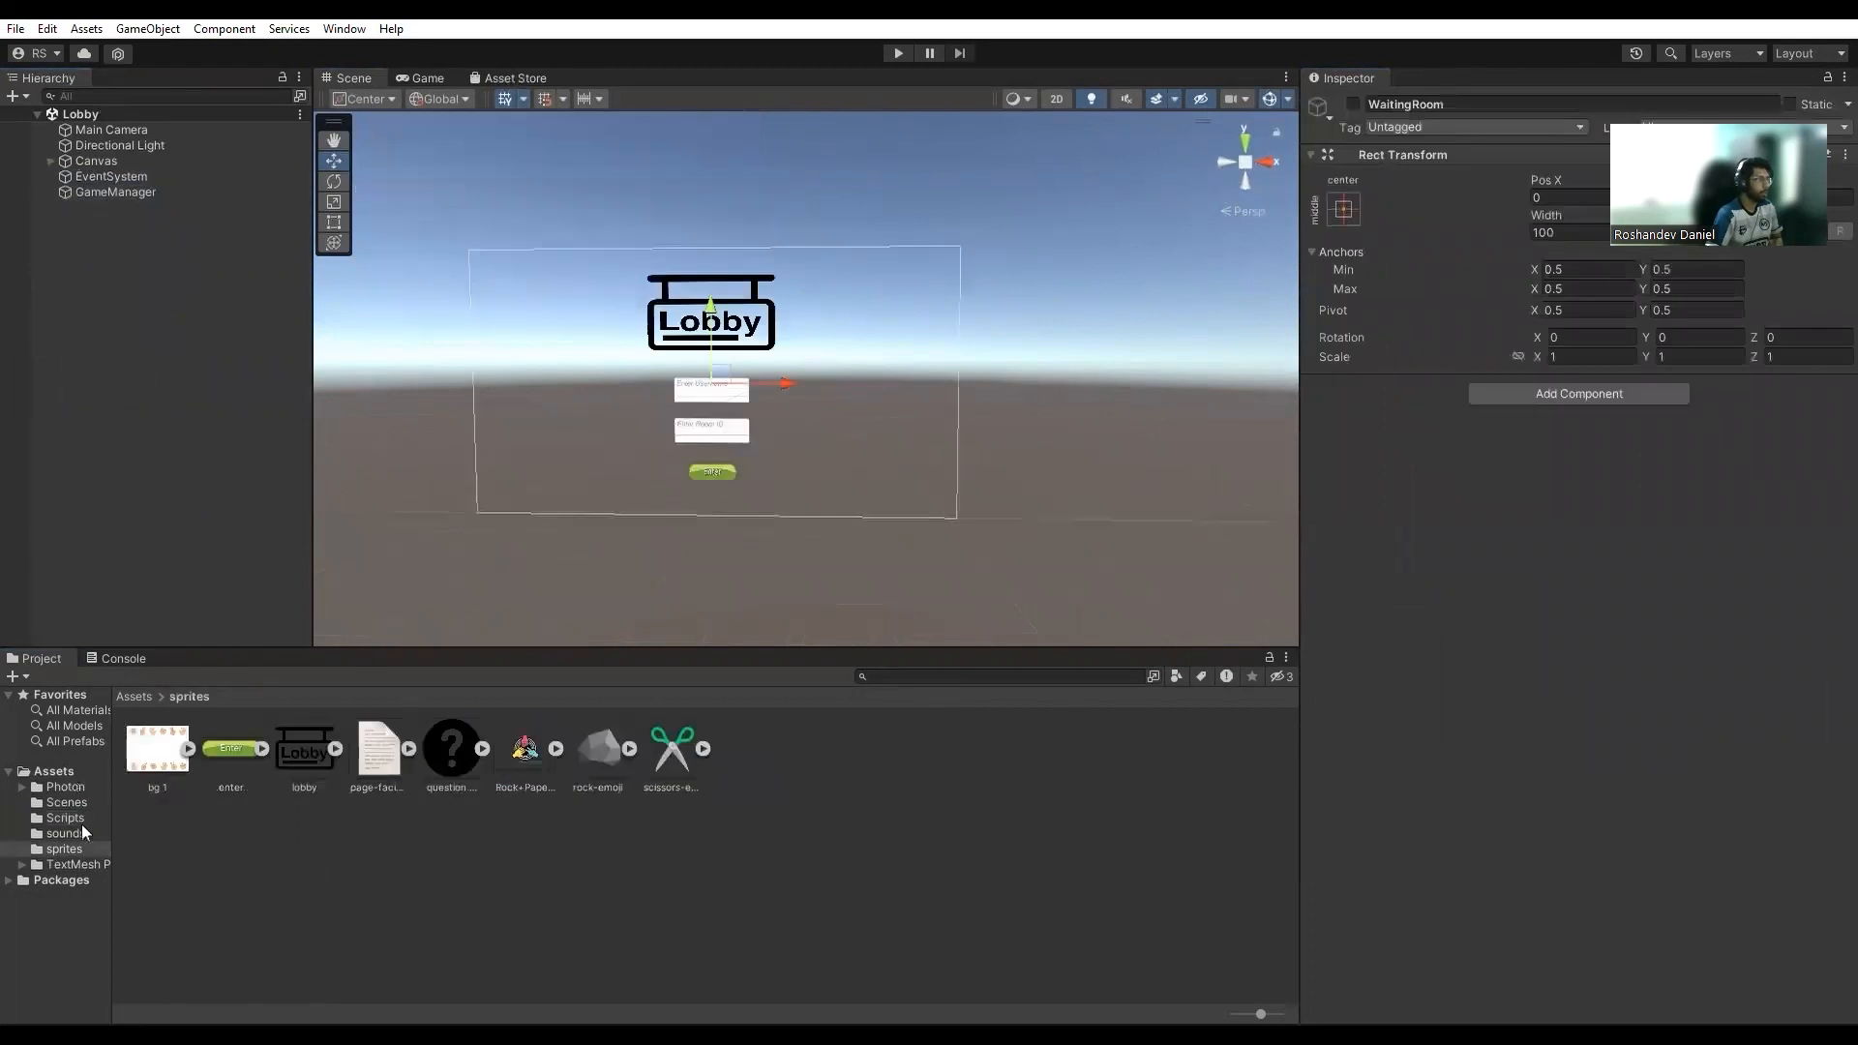
- Open the Main Menu scene and attach the ConnectServer and MySceneManager scripts to its GameManager
left_click(67, 803)
double_click(282, 779)
left_click(116, 176)
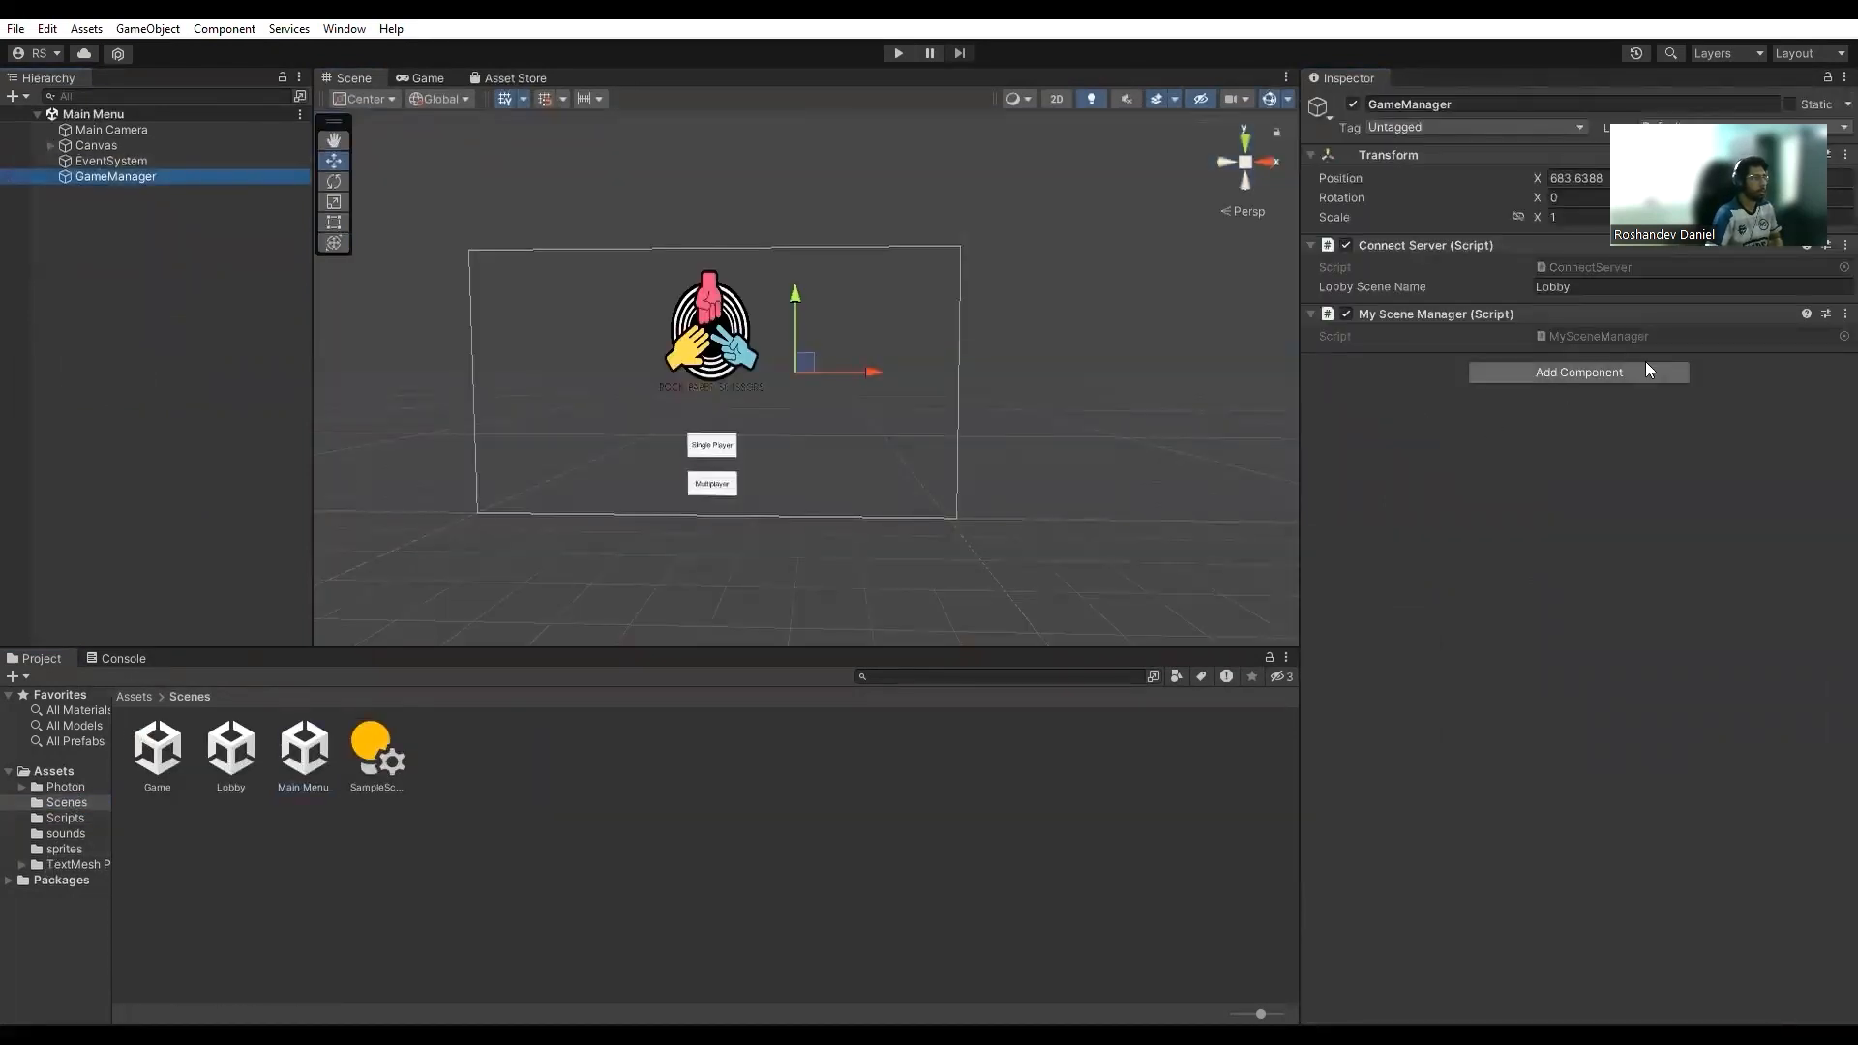
left_click(65, 818)
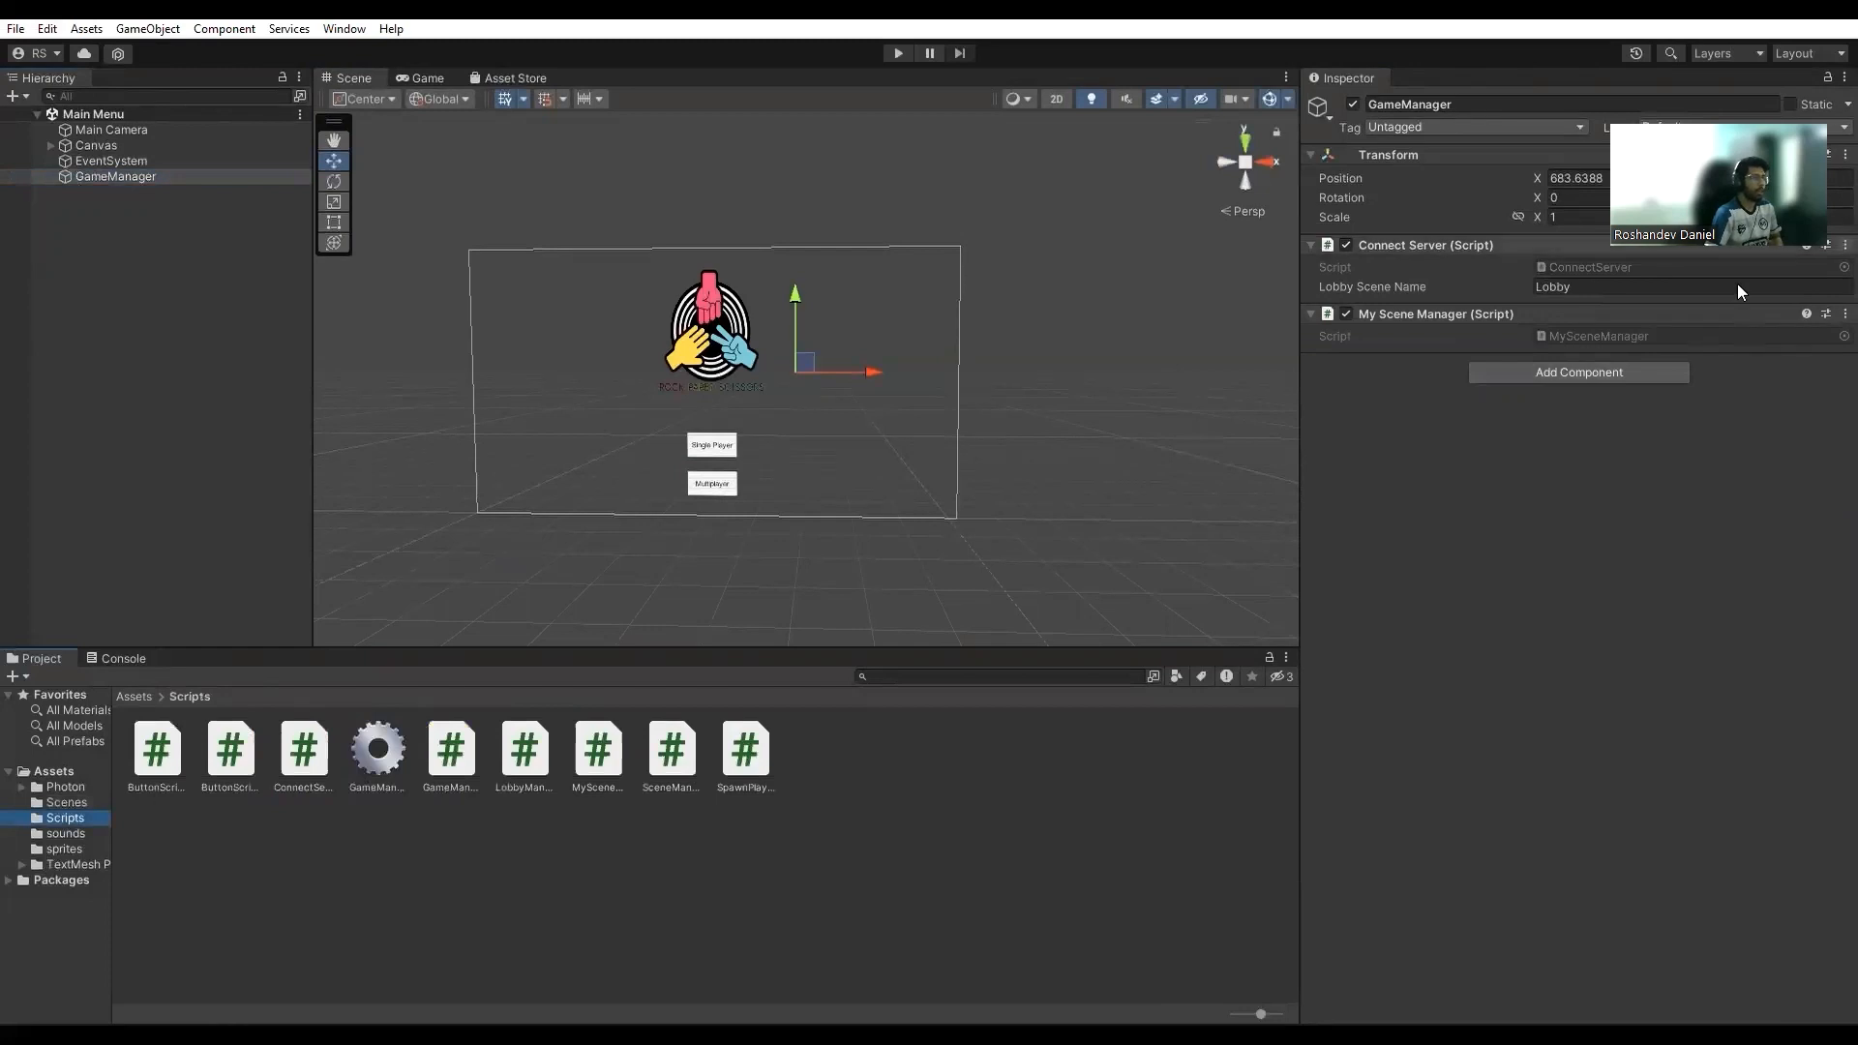
key("ctrl+z")
key("ctrl+z")
left_click_drag(303, 750, 141, 173)
left_click_drag(592, 747, 1549, 308)
- Hook the SPButton and MPButton On Click events to GameManager, using ConnectServer.ConnectMultiplayer for MPButton
left_click(712, 445)
left_click_drag(892, 606, 1418, 702)
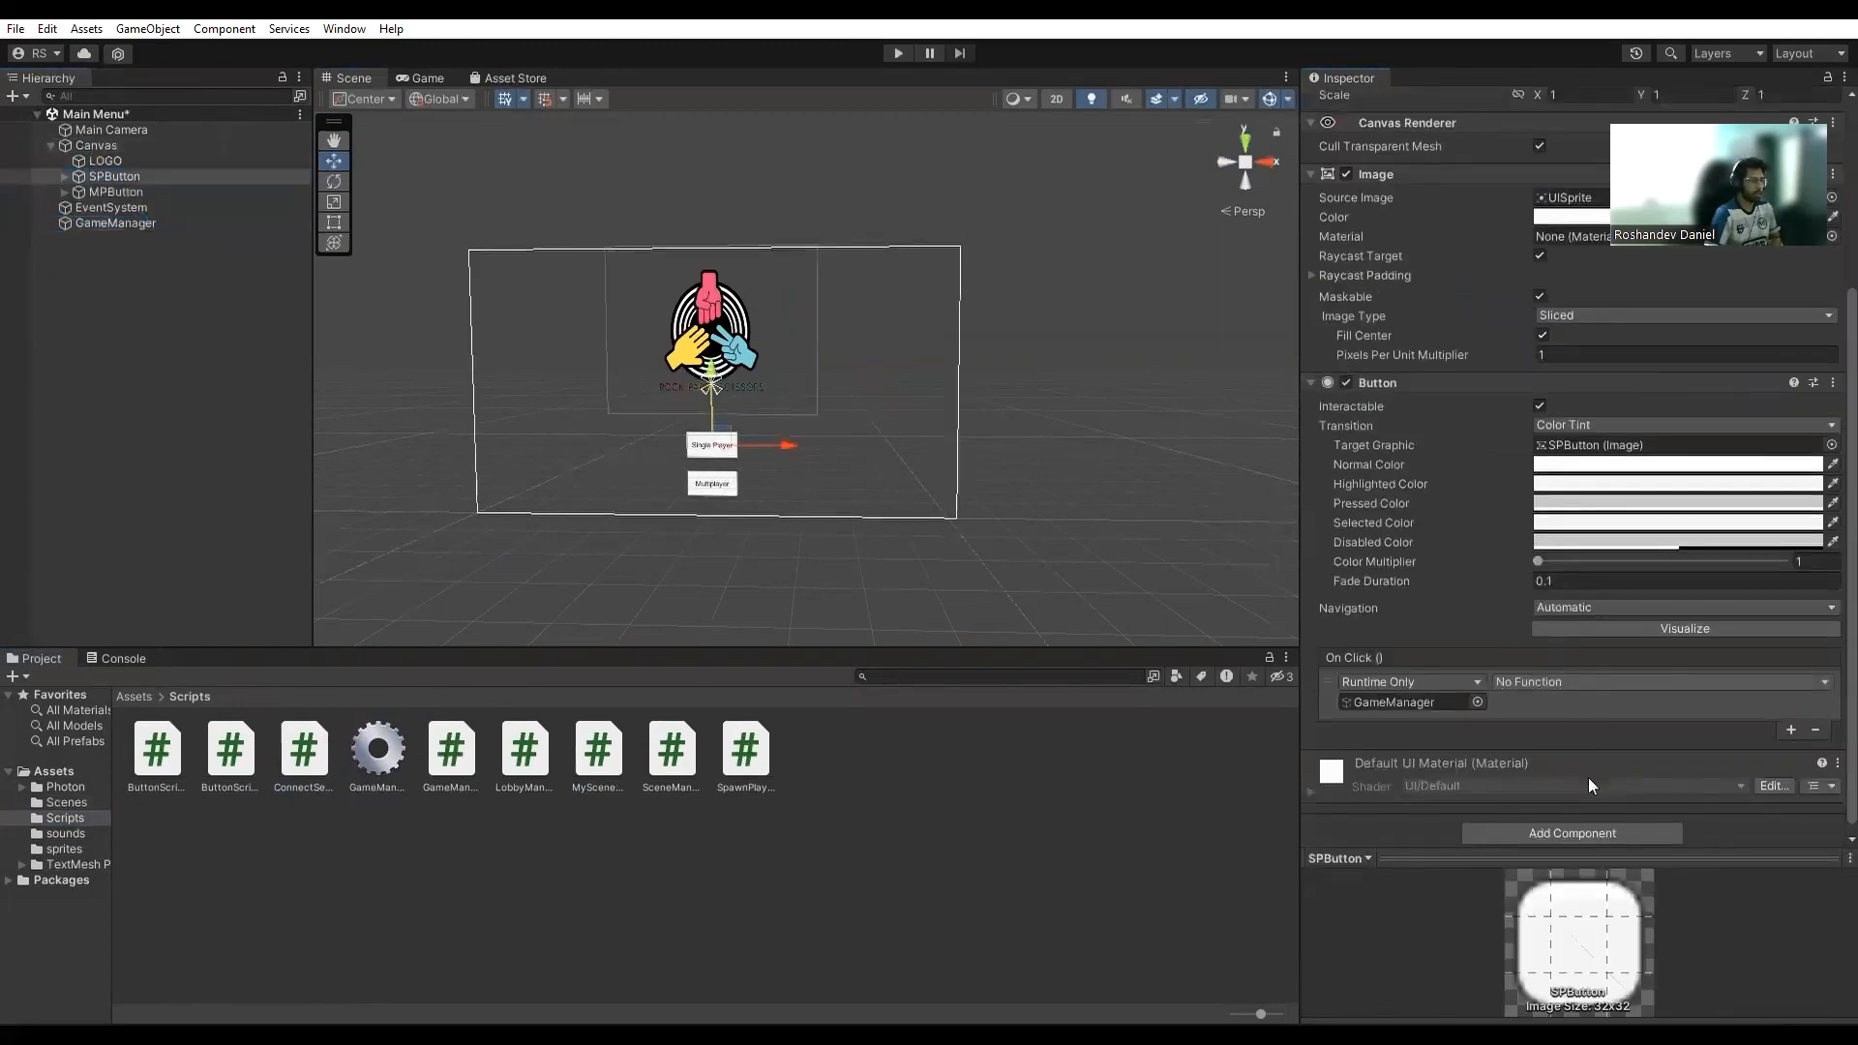
left_click(1305, 676)
left_click(1549, 703)
left_click(1549, 703)
left_click(101, 190)
left_click_drag(114, 224, 1443, 701)
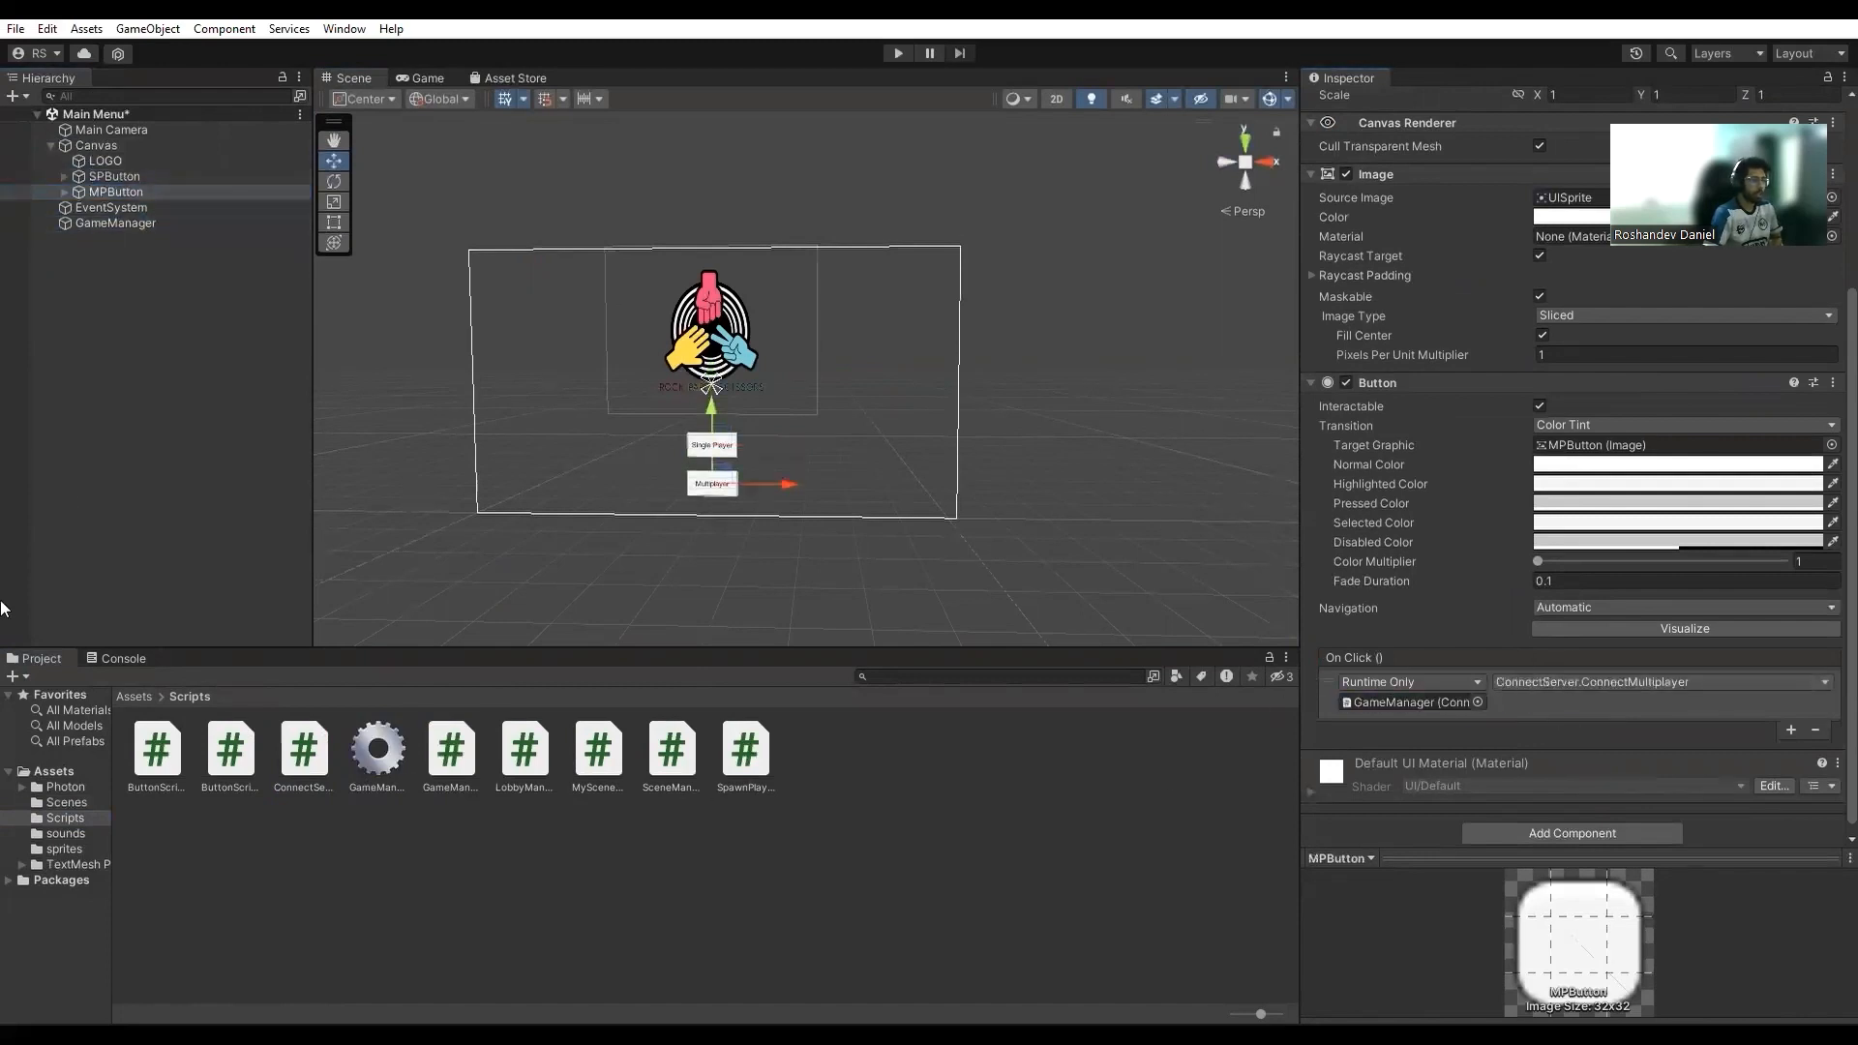
- Duplicate the Game scene as Game_MP and open the copy
left_click(62, 802)
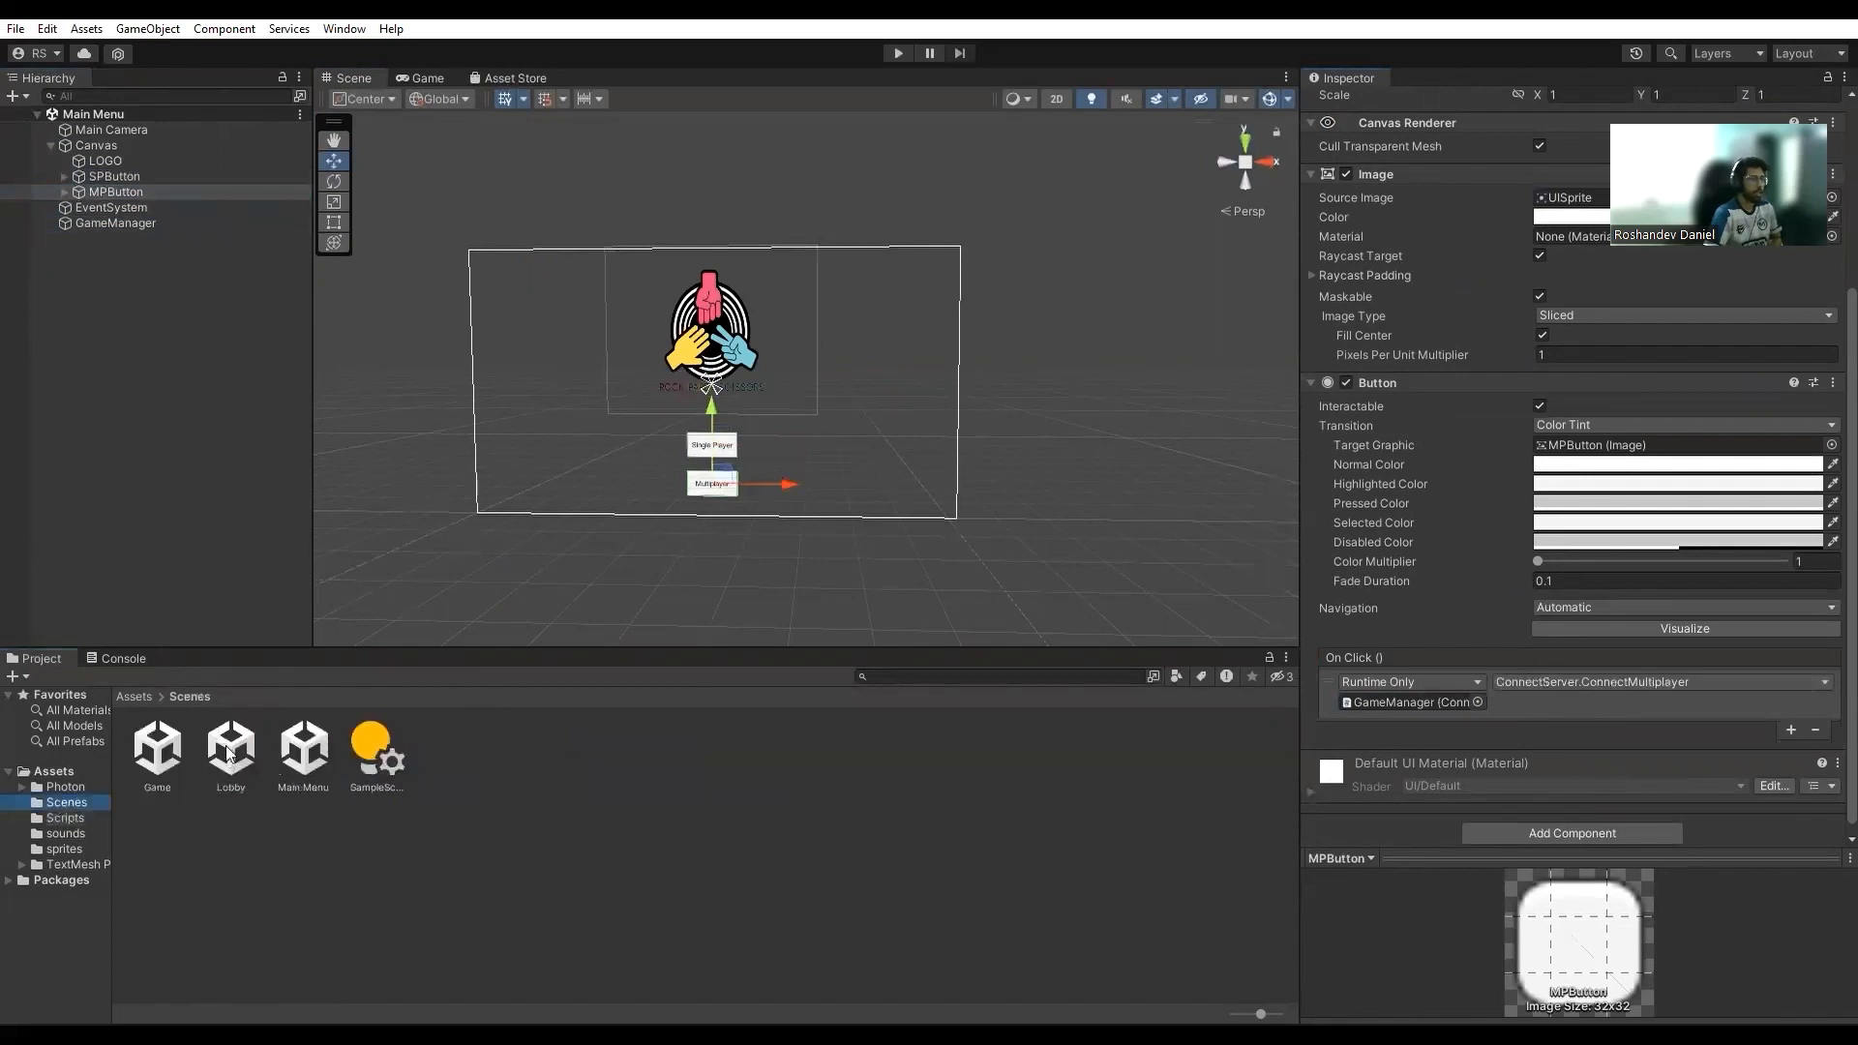
left_click(165, 747)
key("ctrl+d")
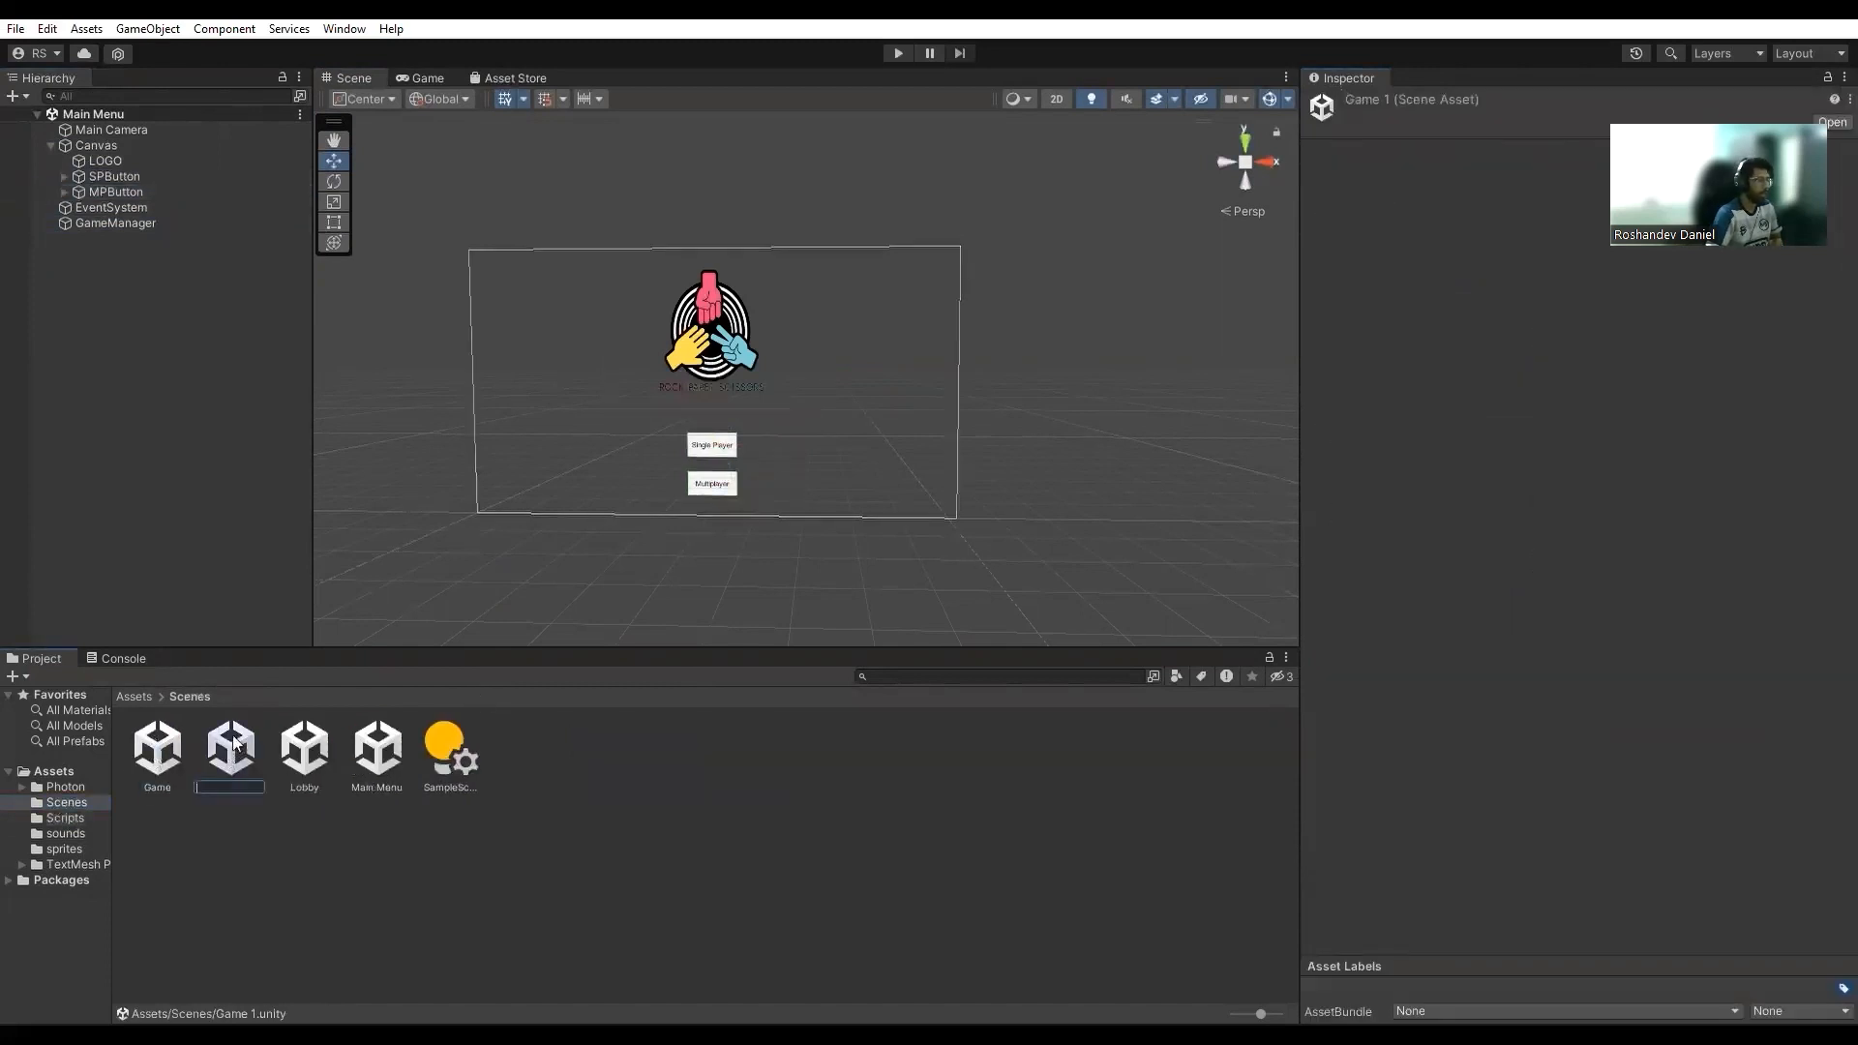
type("_MP")
key("Return")
double_click(231, 747)
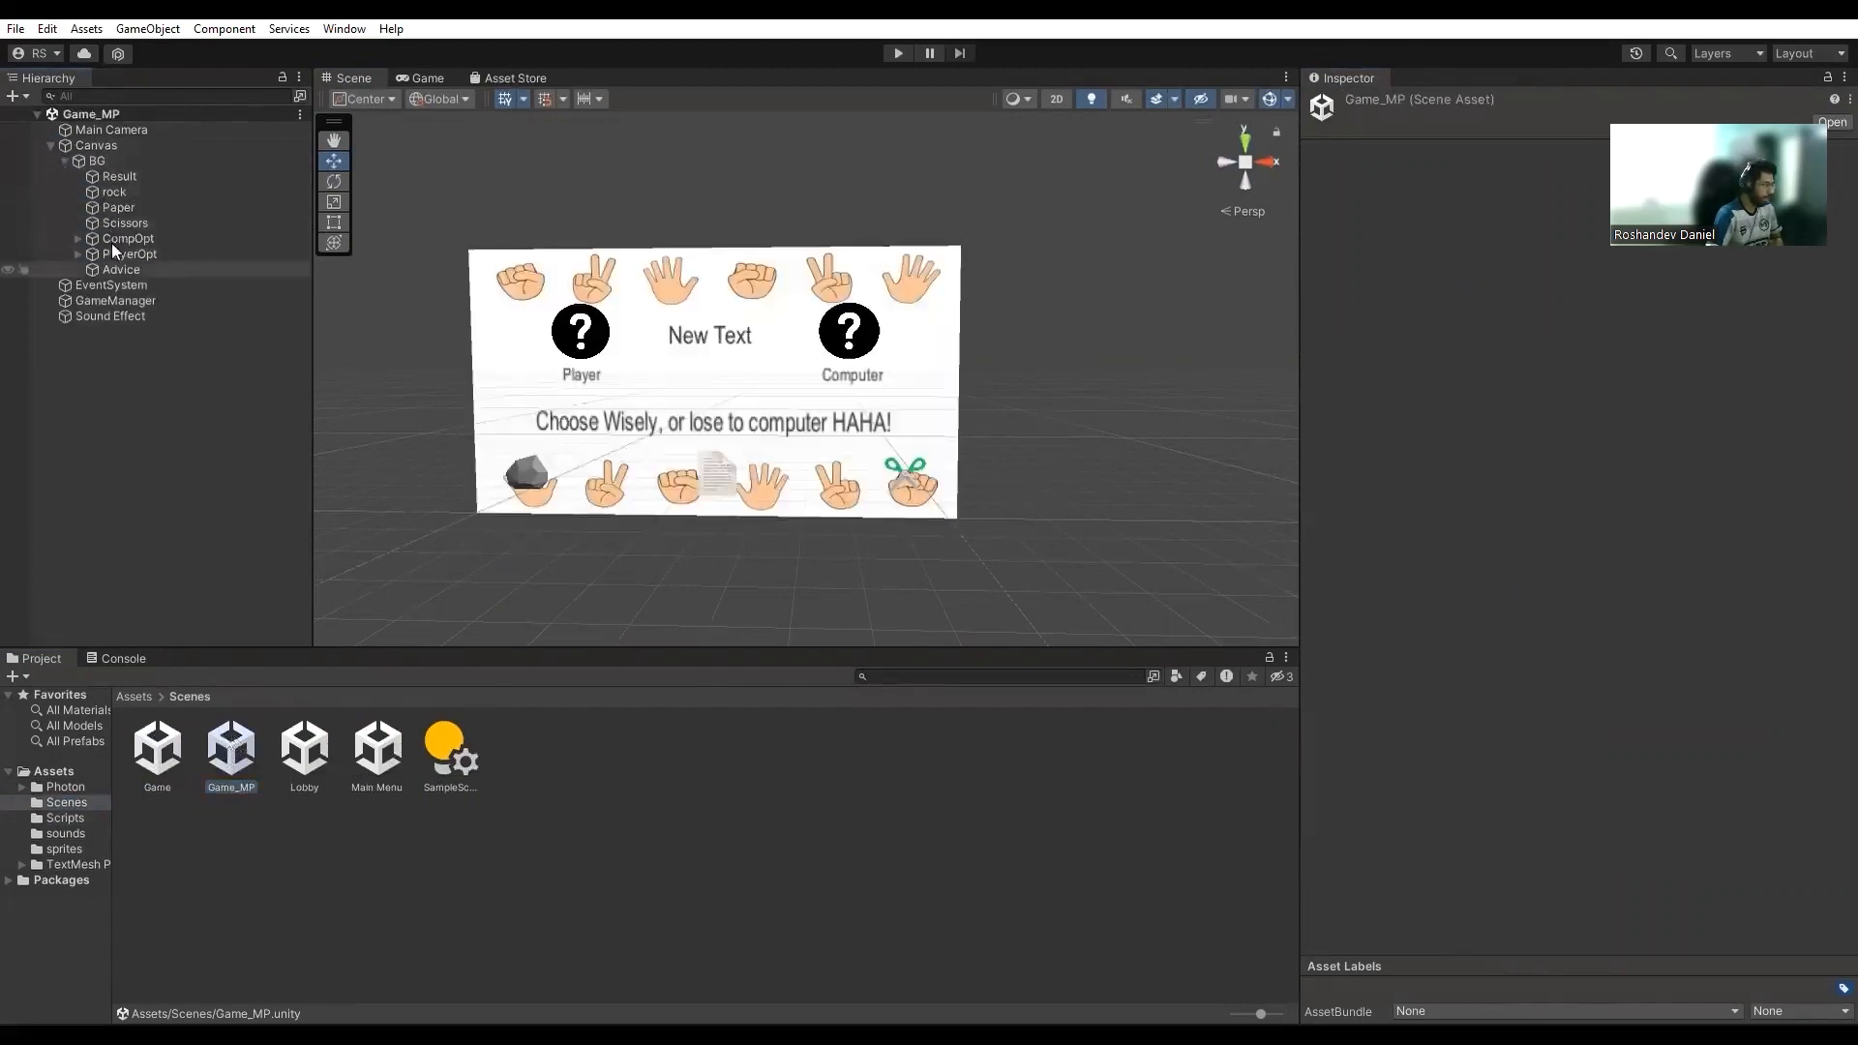
- Rename the CompOpt object under BG to Player2 and the PlayerOpt object to Player1
left_click(121, 237)
left_click(195, 234)
type("Pl")
left_click(141, 249)
key("F2")
type("Play")
key("Return")
- Rename the child objects inside Player2 and Player1 to match their parents' names
left_click(78, 239)
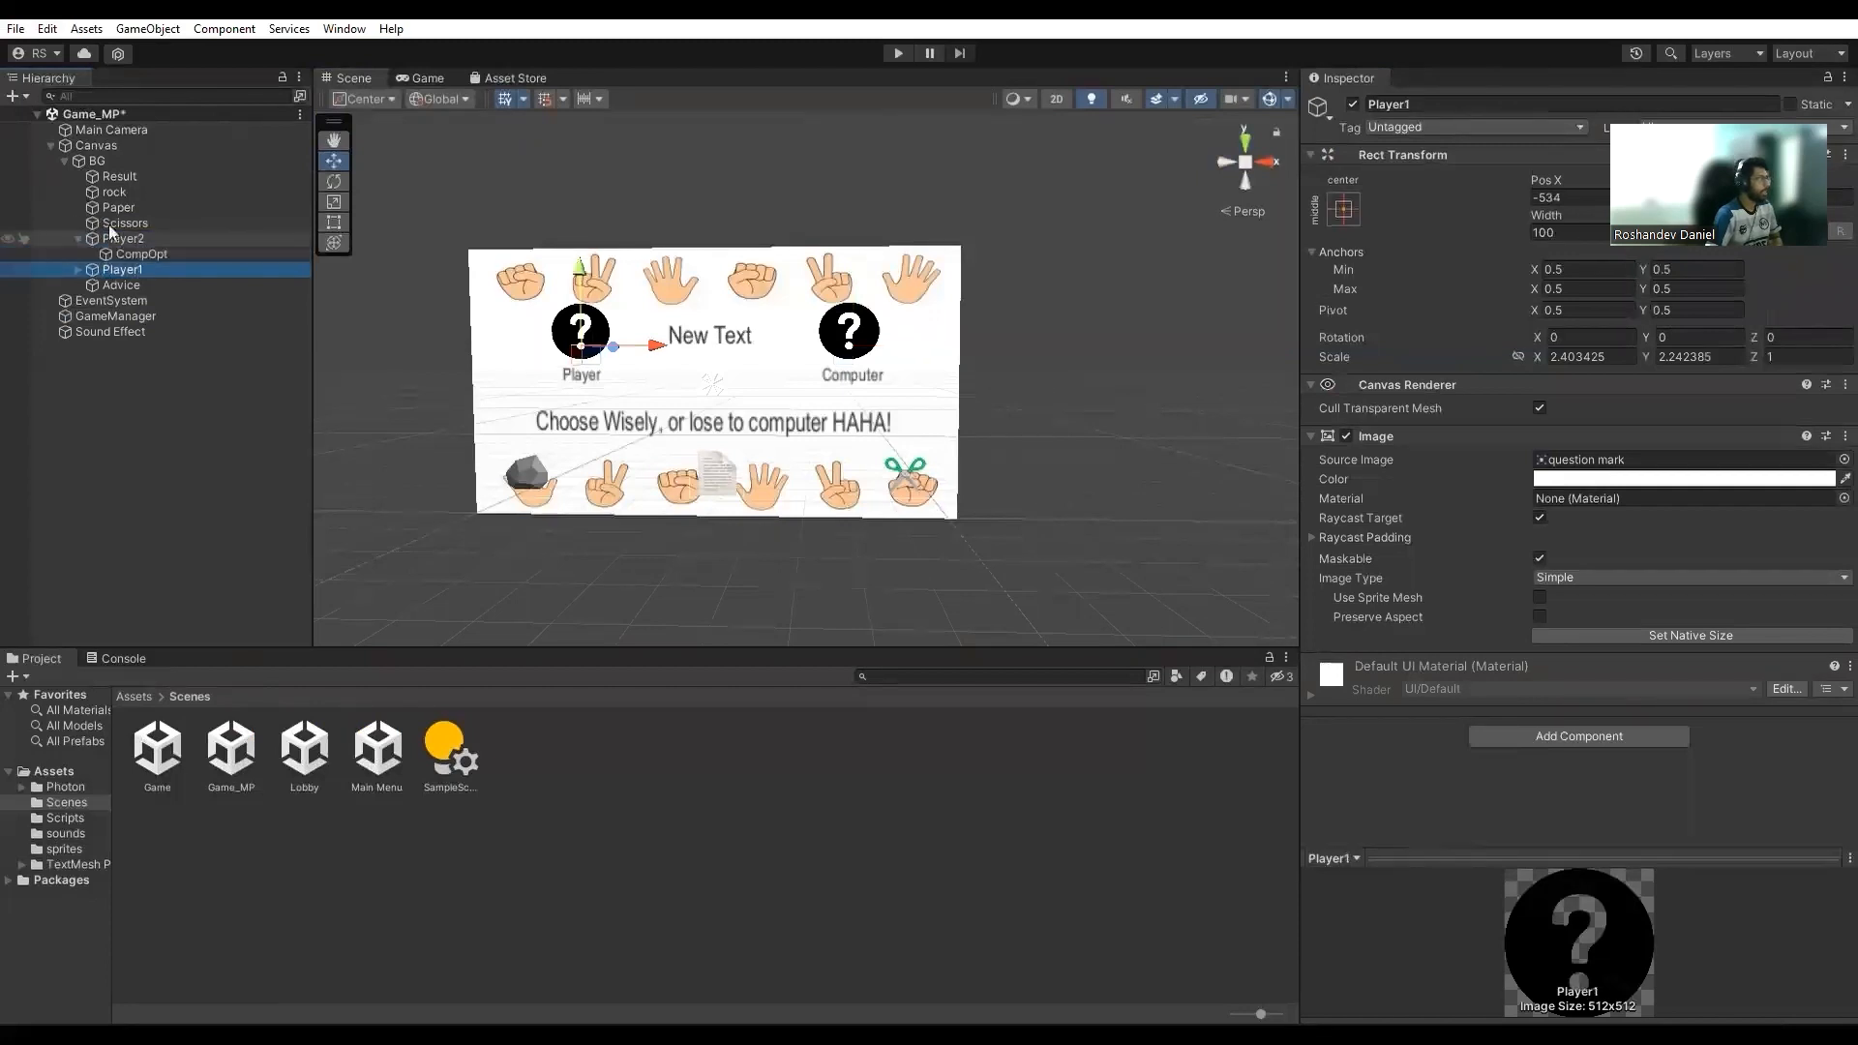
left_click(125, 253)
key("F2")
type("Player2")
left_click(69, 264)
left_click(79, 269)
left_click(131, 285)
key("F2")
type("Player1")
left_click(78, 269)
left_click(78, 240)
left_click(117, 253)
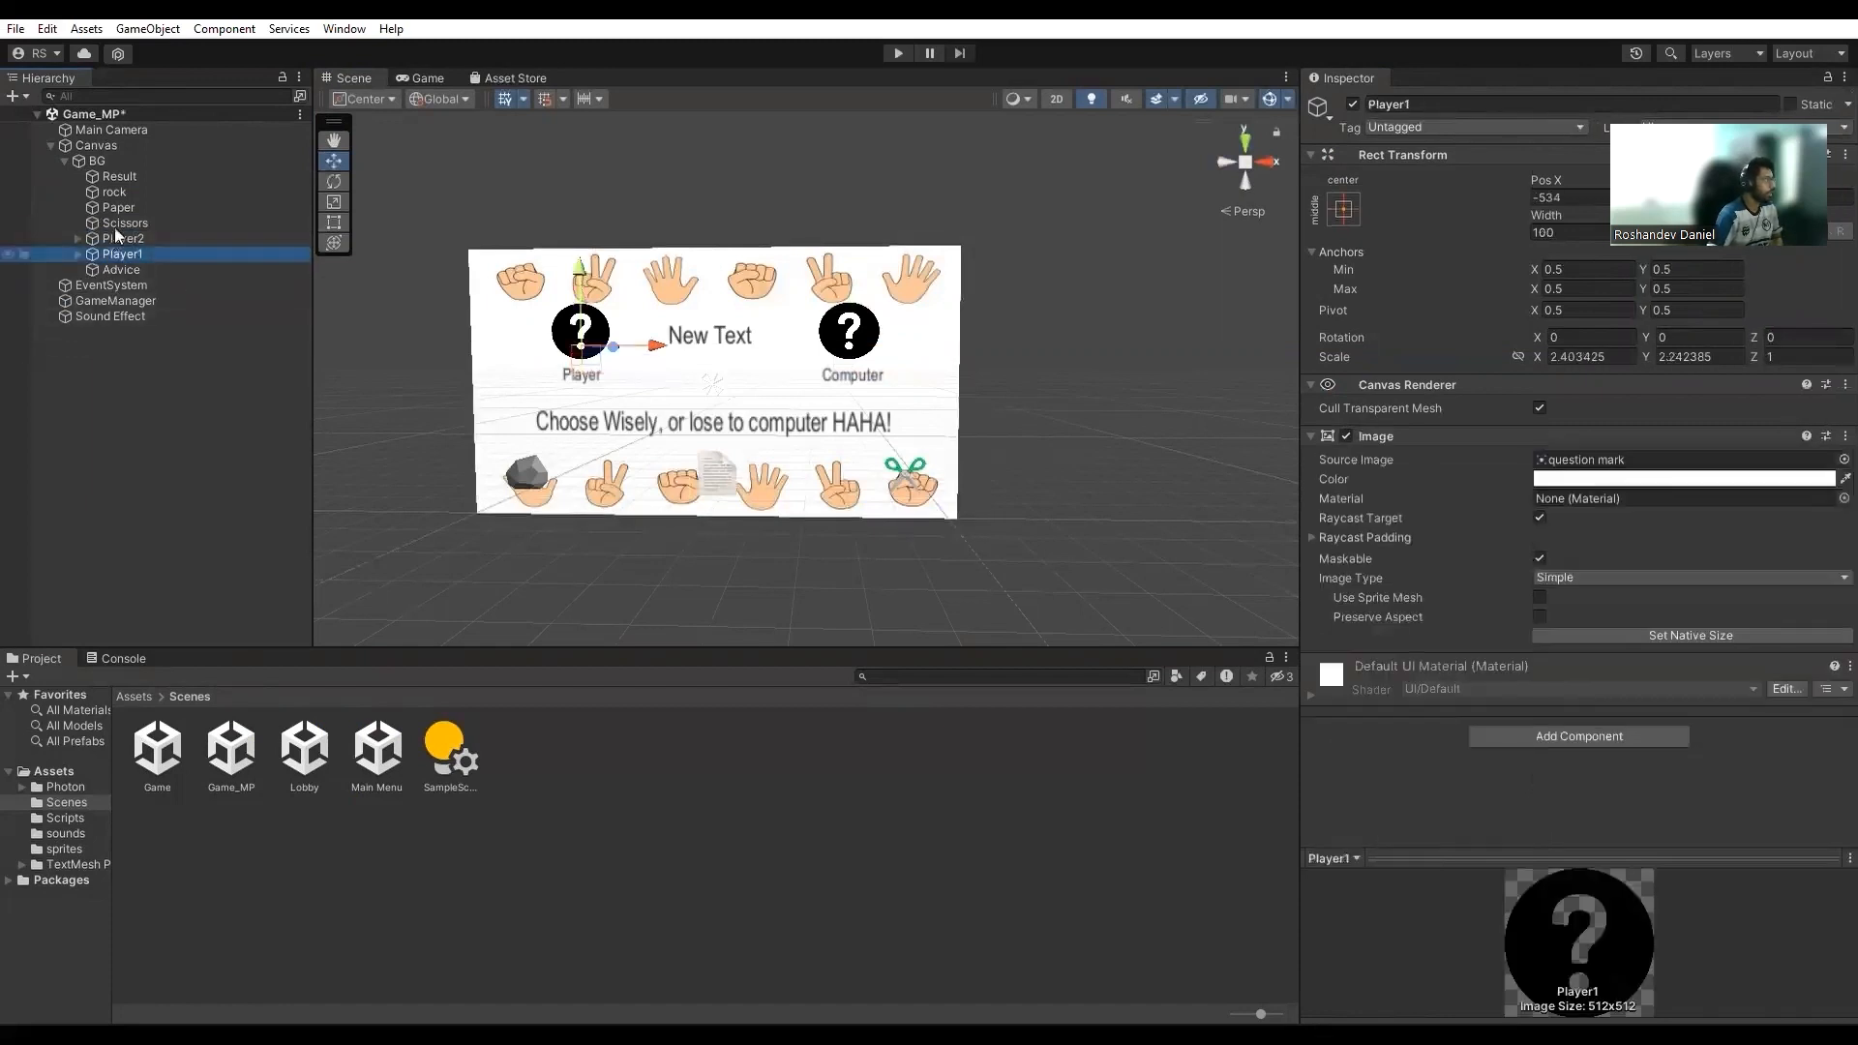
- Remove the Button Script component from the rock, Paper and Scissors buttons
left_click(114, 192)
scroll(1801, 678, "down", 5)
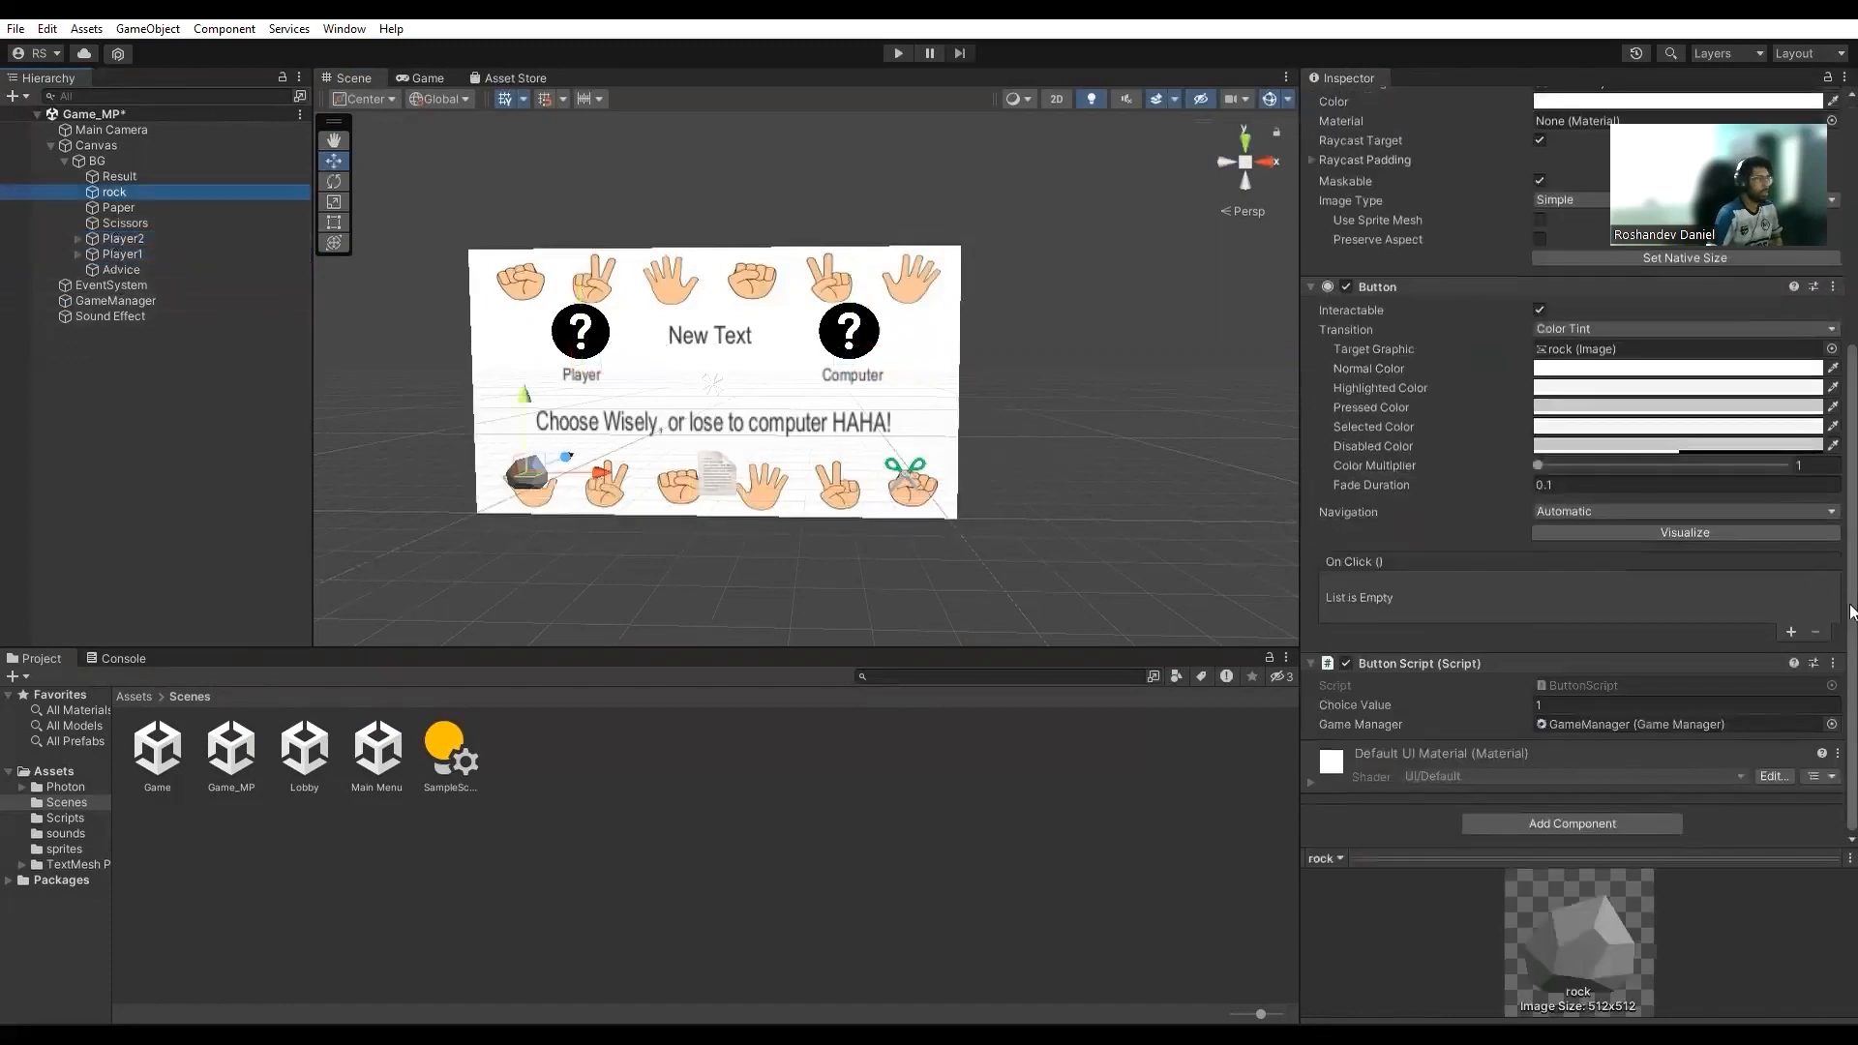
key("Down")
left_click(1742, 791)
left_click(125, 223)
left_click(1832, 749)
left_click(1715, 785)
- Replace the Game Manager script on the GameManager object with GameManager1 and attach the SpawnPlayer script
left_click(115, 300)
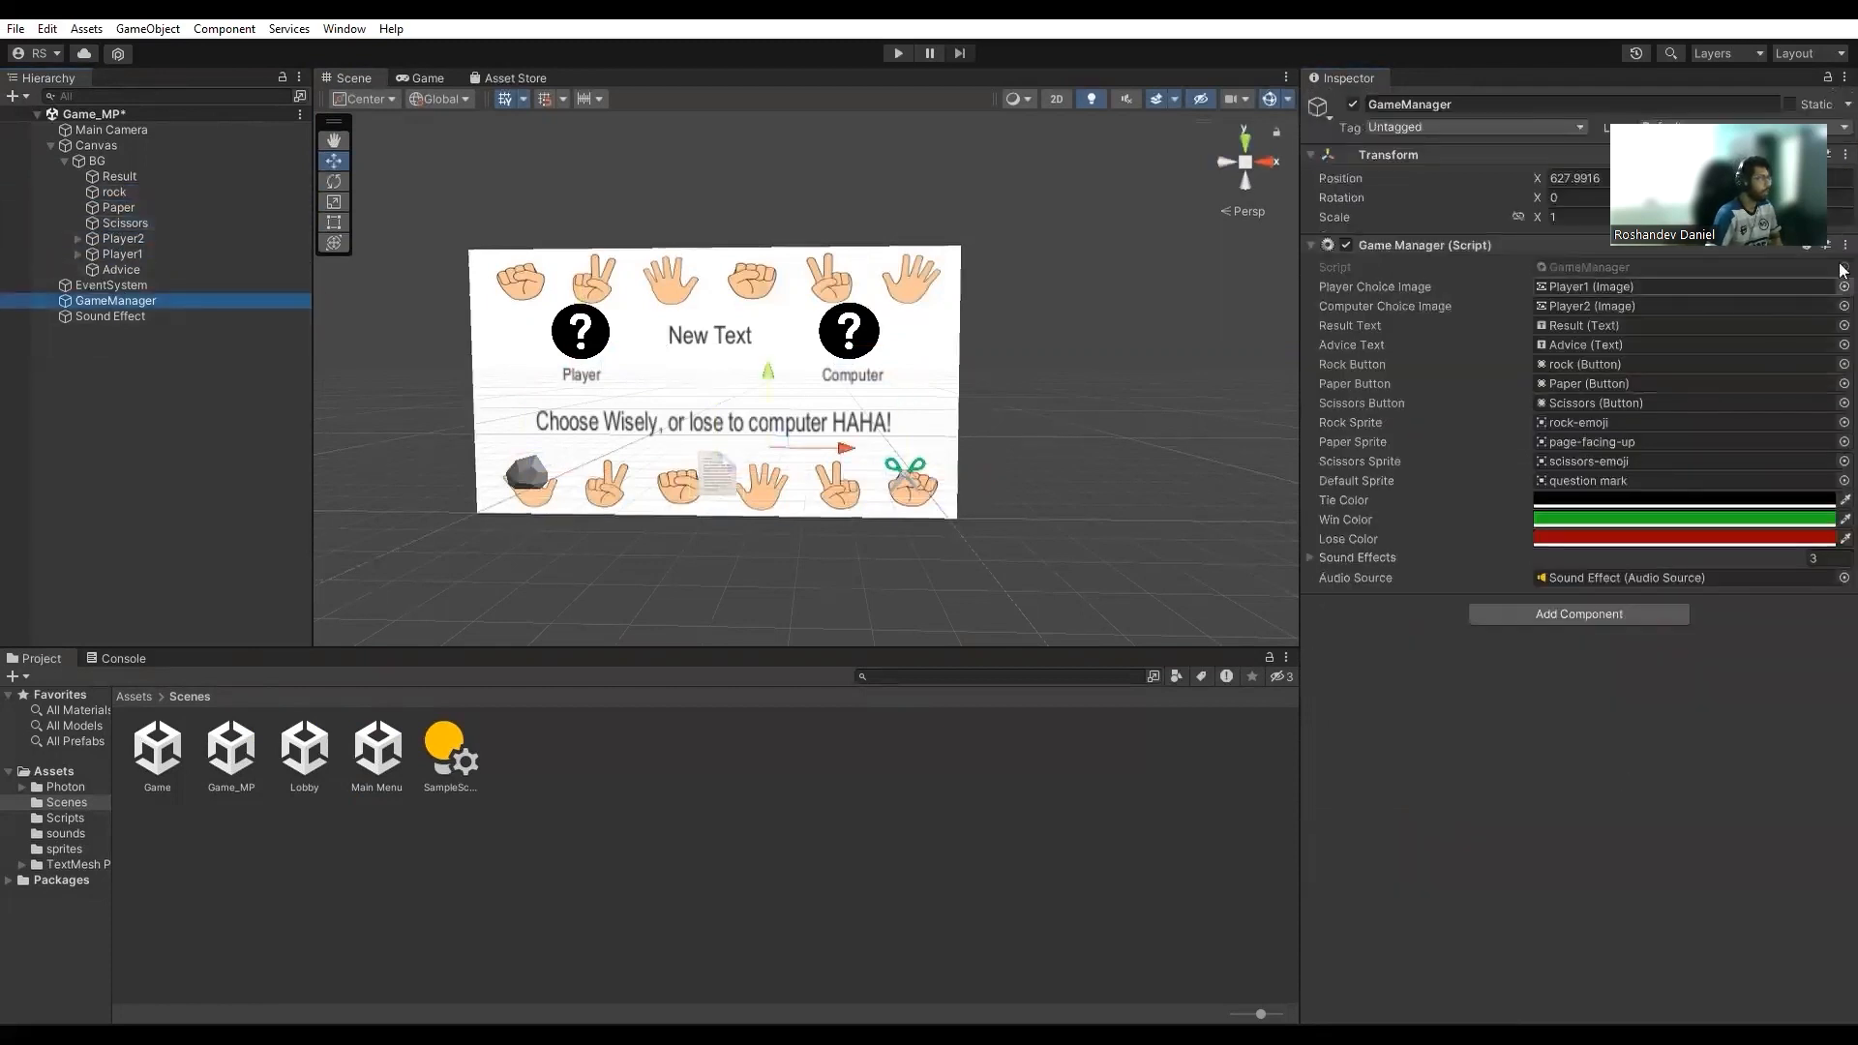
left_click(65, 818)
left_click_drag(378, 748, 1355, 227)
left_click_drag(731, 747, 1403, 605)
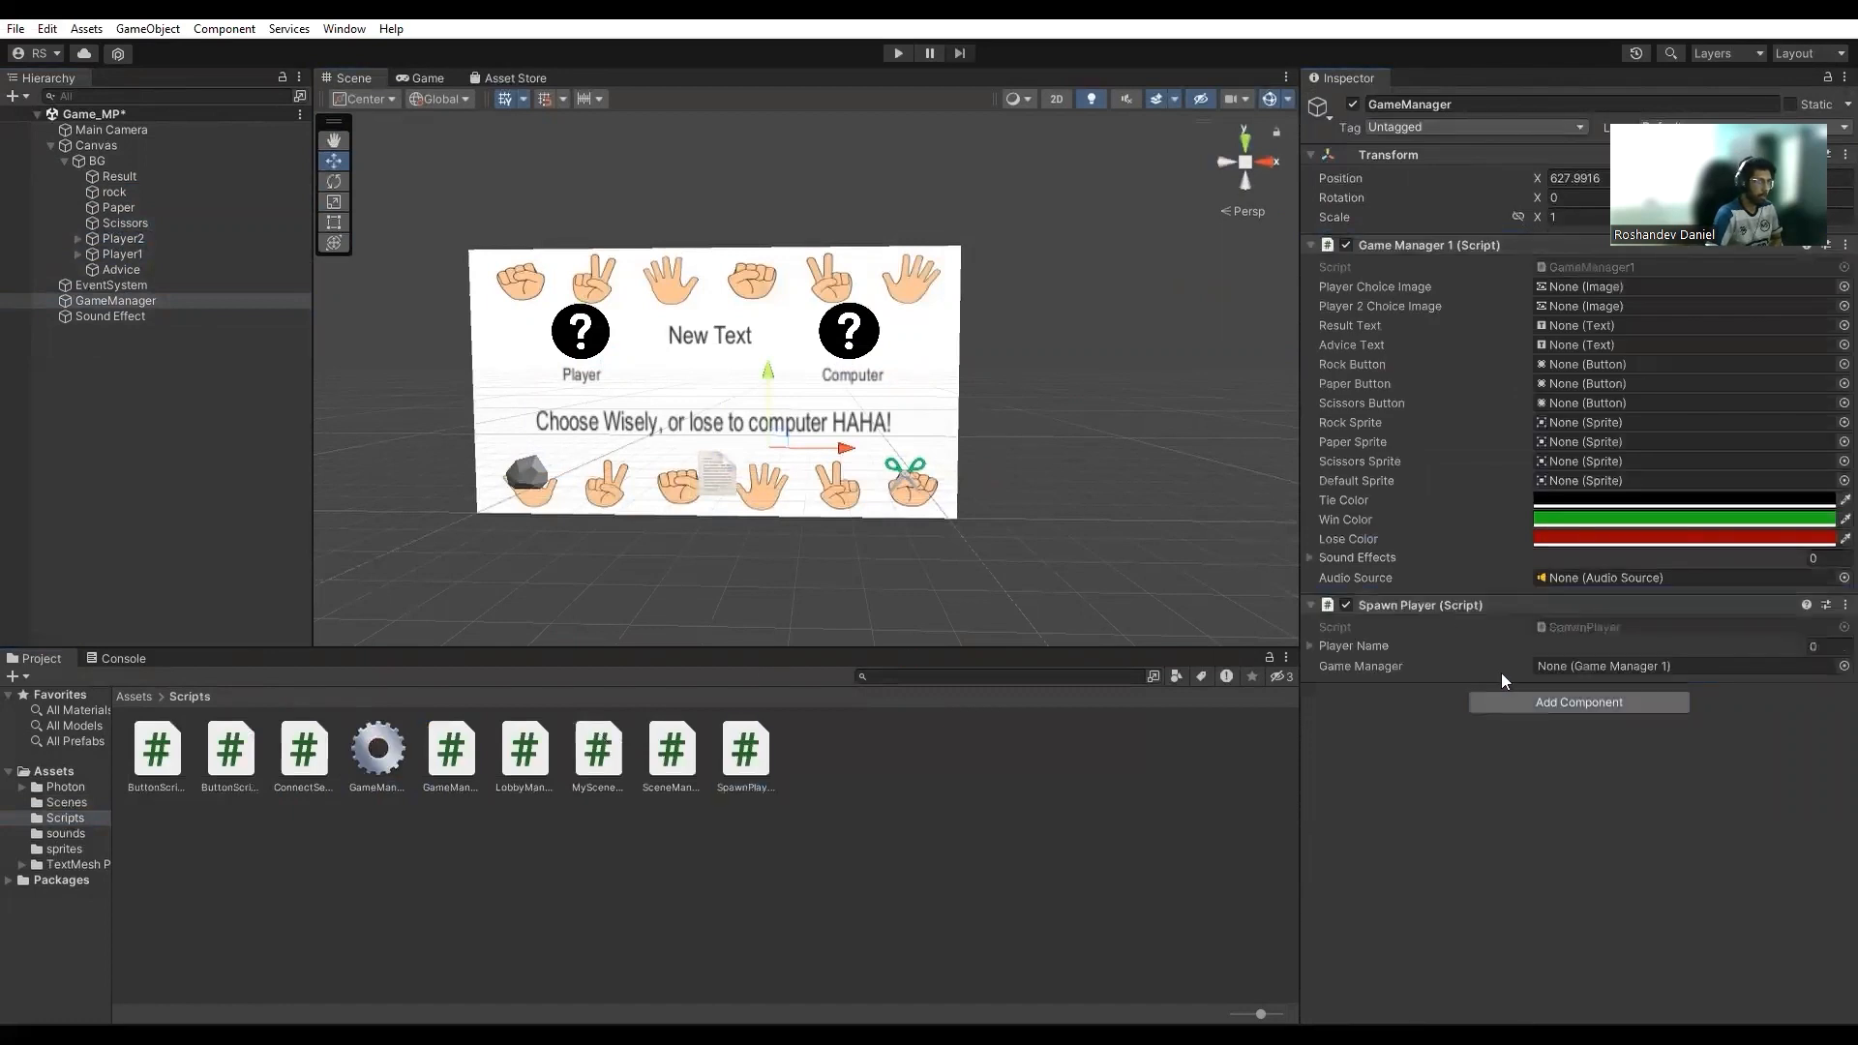
- Assign the Player1 and Player2 texts and the GameManager to the Spawn Player script, and add a Photon View
left_click(1312, 645)
left_click(78, 239)
left_click_drag(1615, 646, 1592, 671)
left_click_drag(1281, 641, 1646, 735)
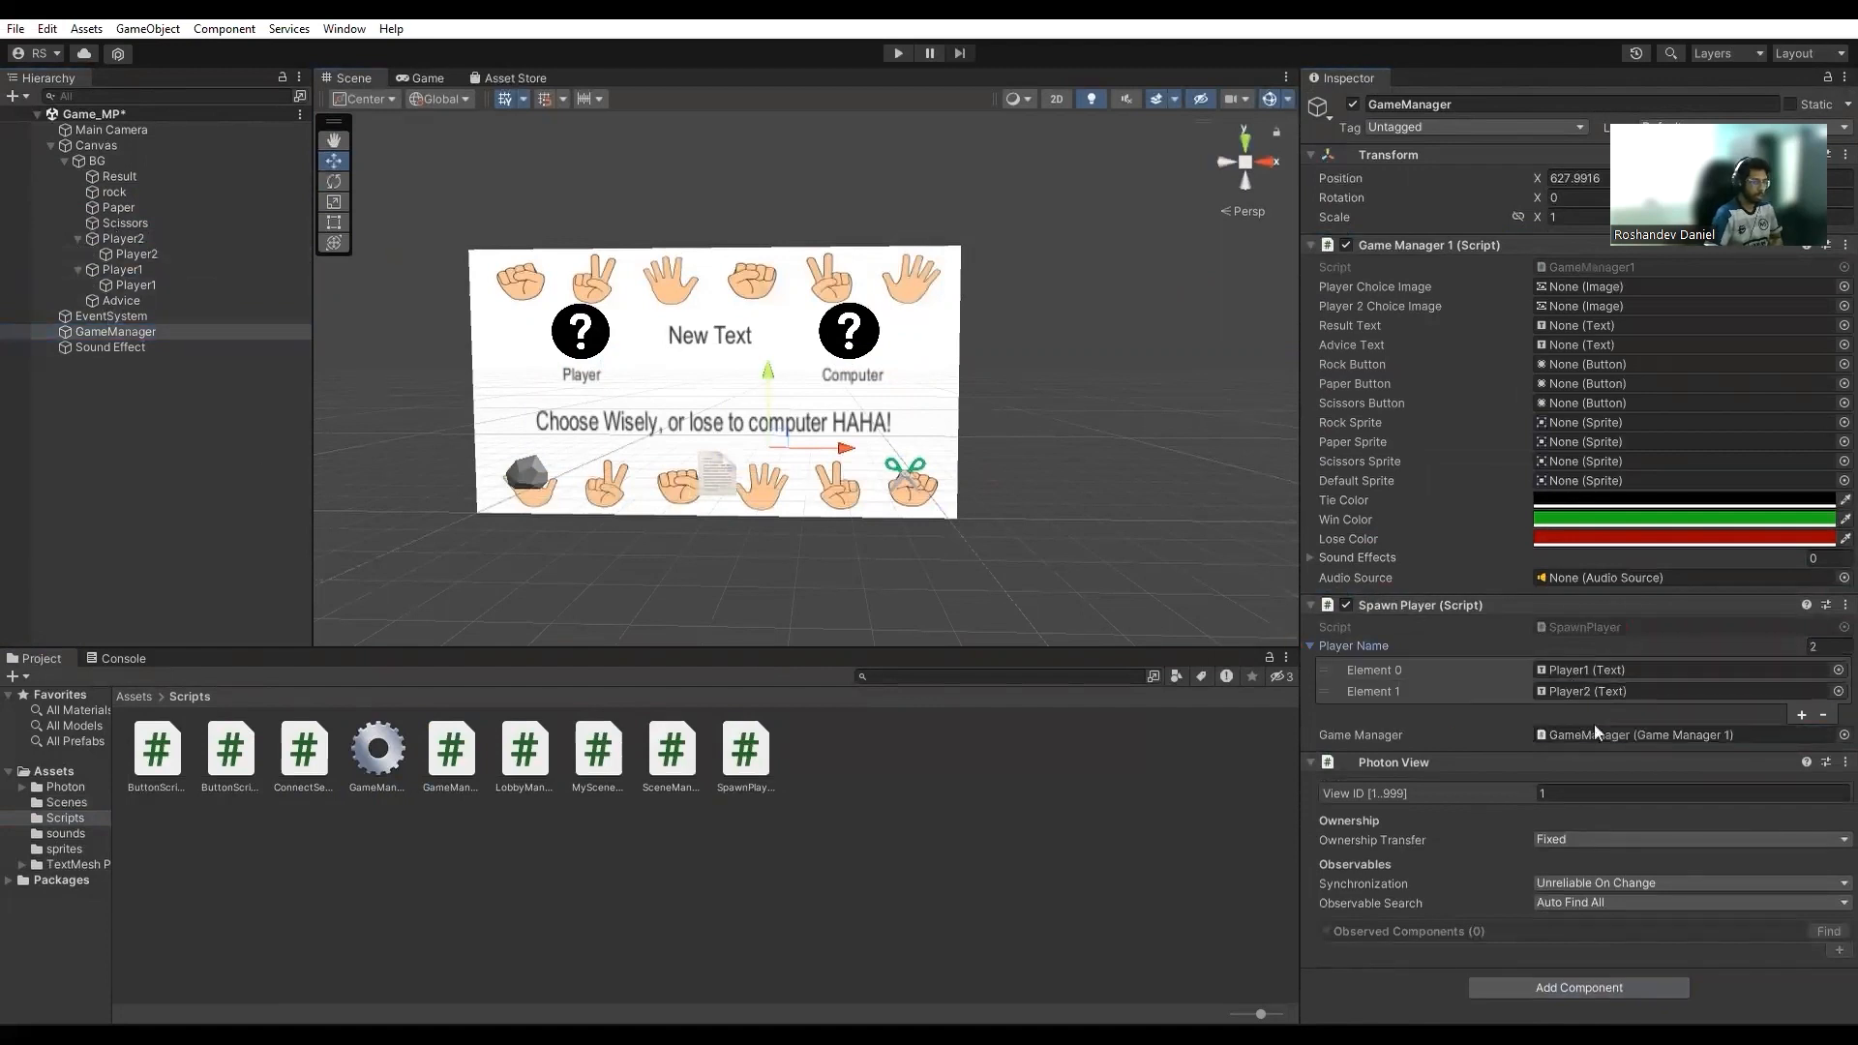
- Attach the ButtonScript1 script to the rock and Paper buttons, setting Paper's Choice Value to 2
left_click(114, 191)
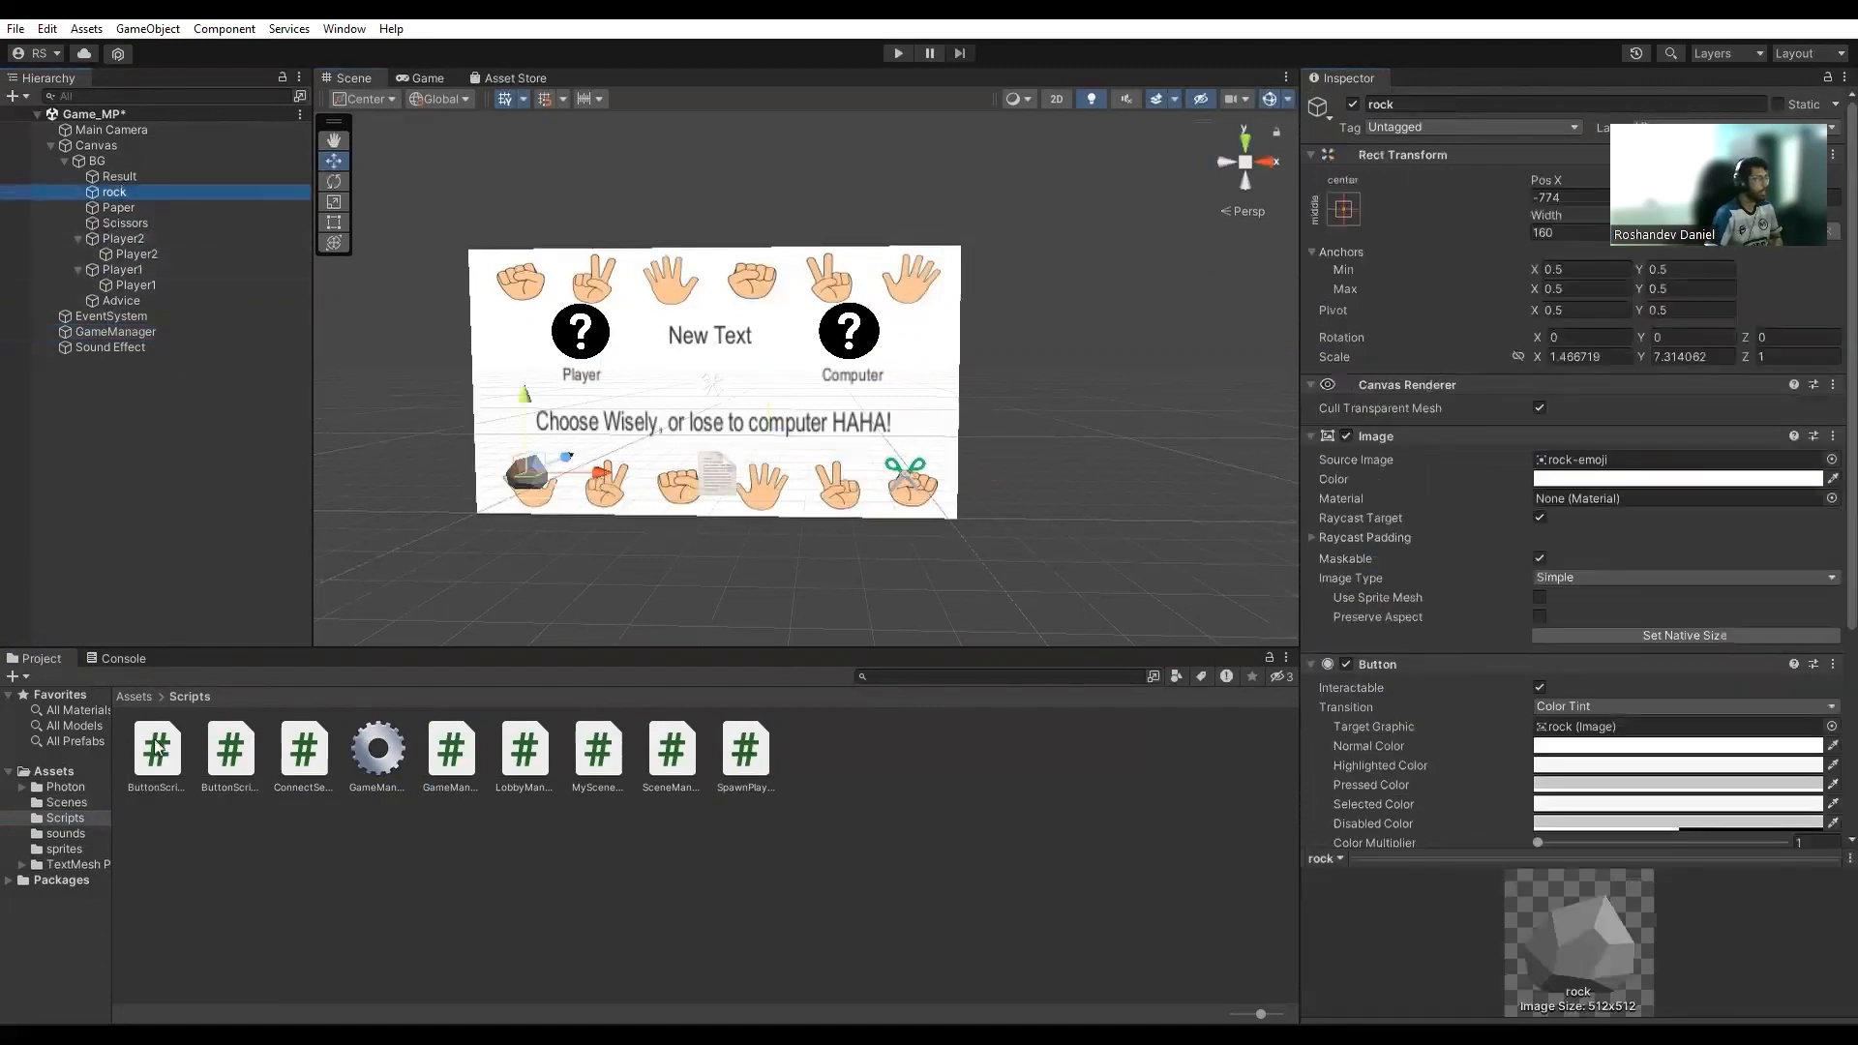
left_click_drag(227, 752, 1402, 438)
left_click(1568, 477)
left_click(145, 206)
left_click(1557, 474)
type("2")
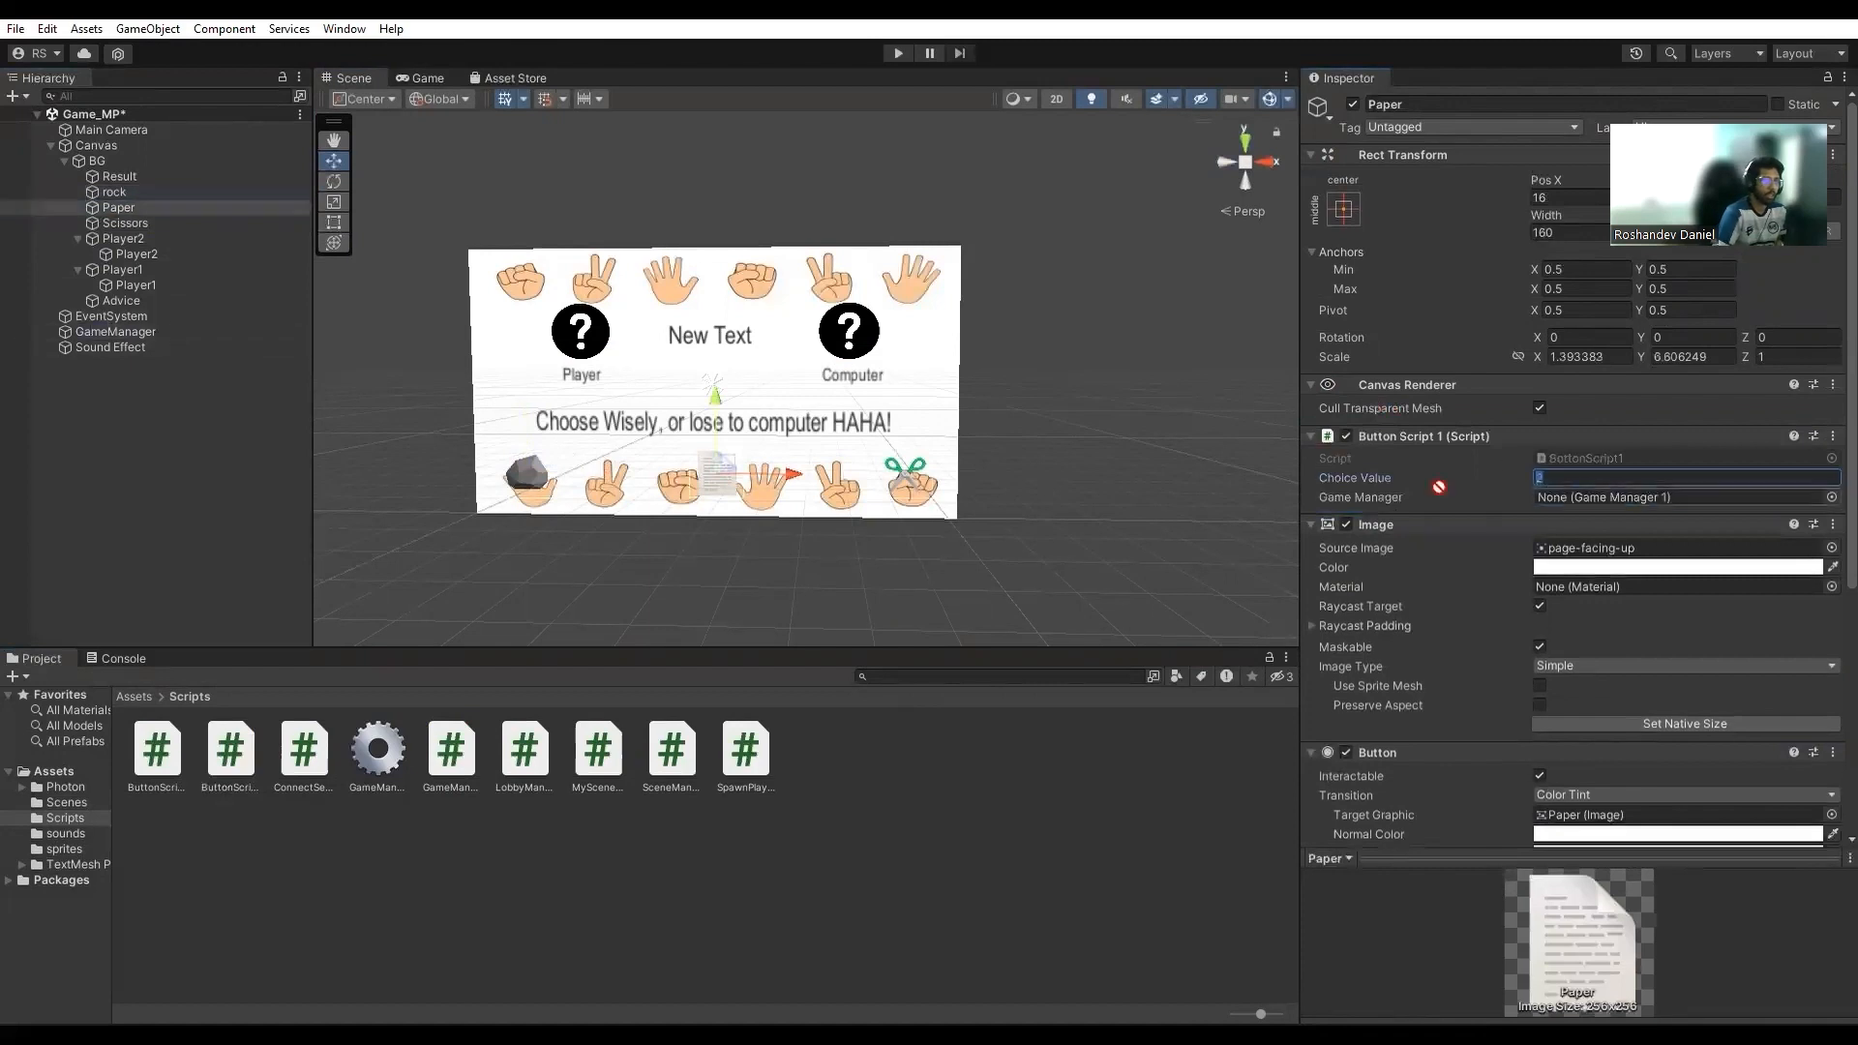
- Attach the ButtonScript1 script to Scissors and assign GameManager as its Game Manager reference
left_click(125, 223)
left_click_drag(230, 751, 1402, 438)
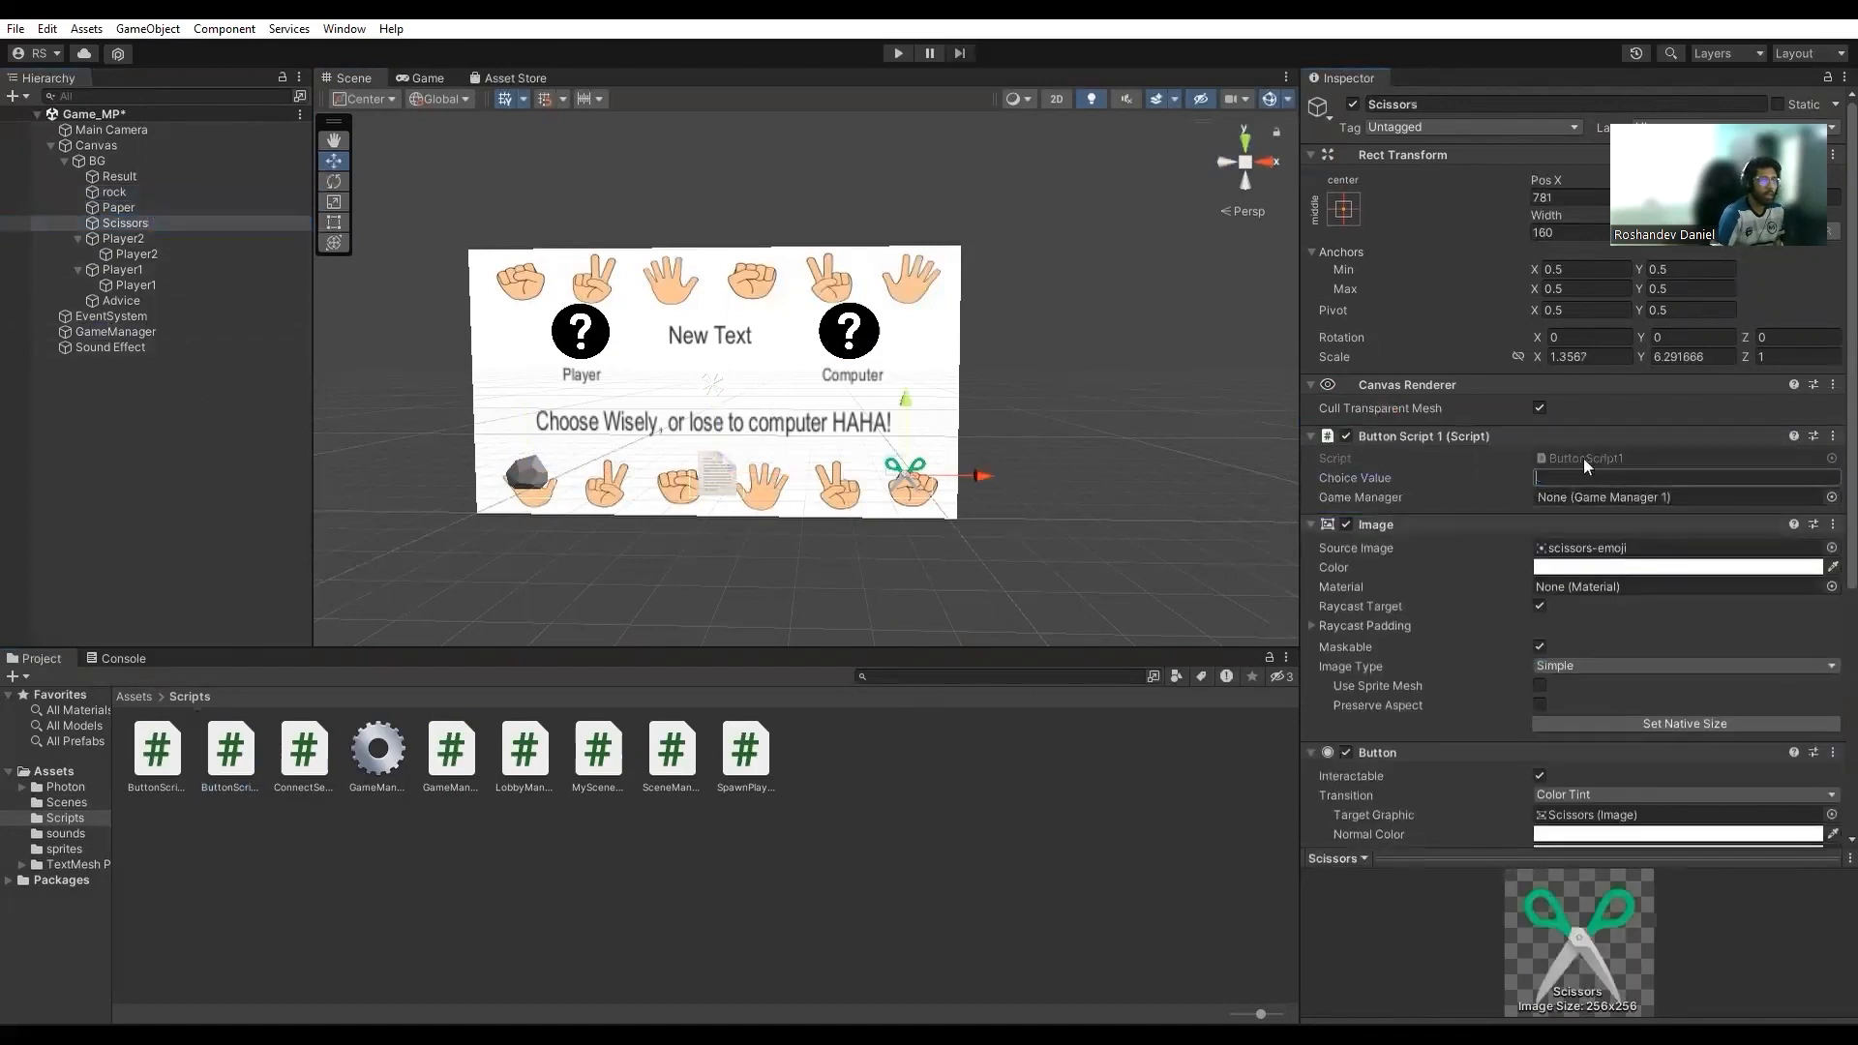
left_click_drag(115, 331, 1645, 498)
left_click(116, 331)
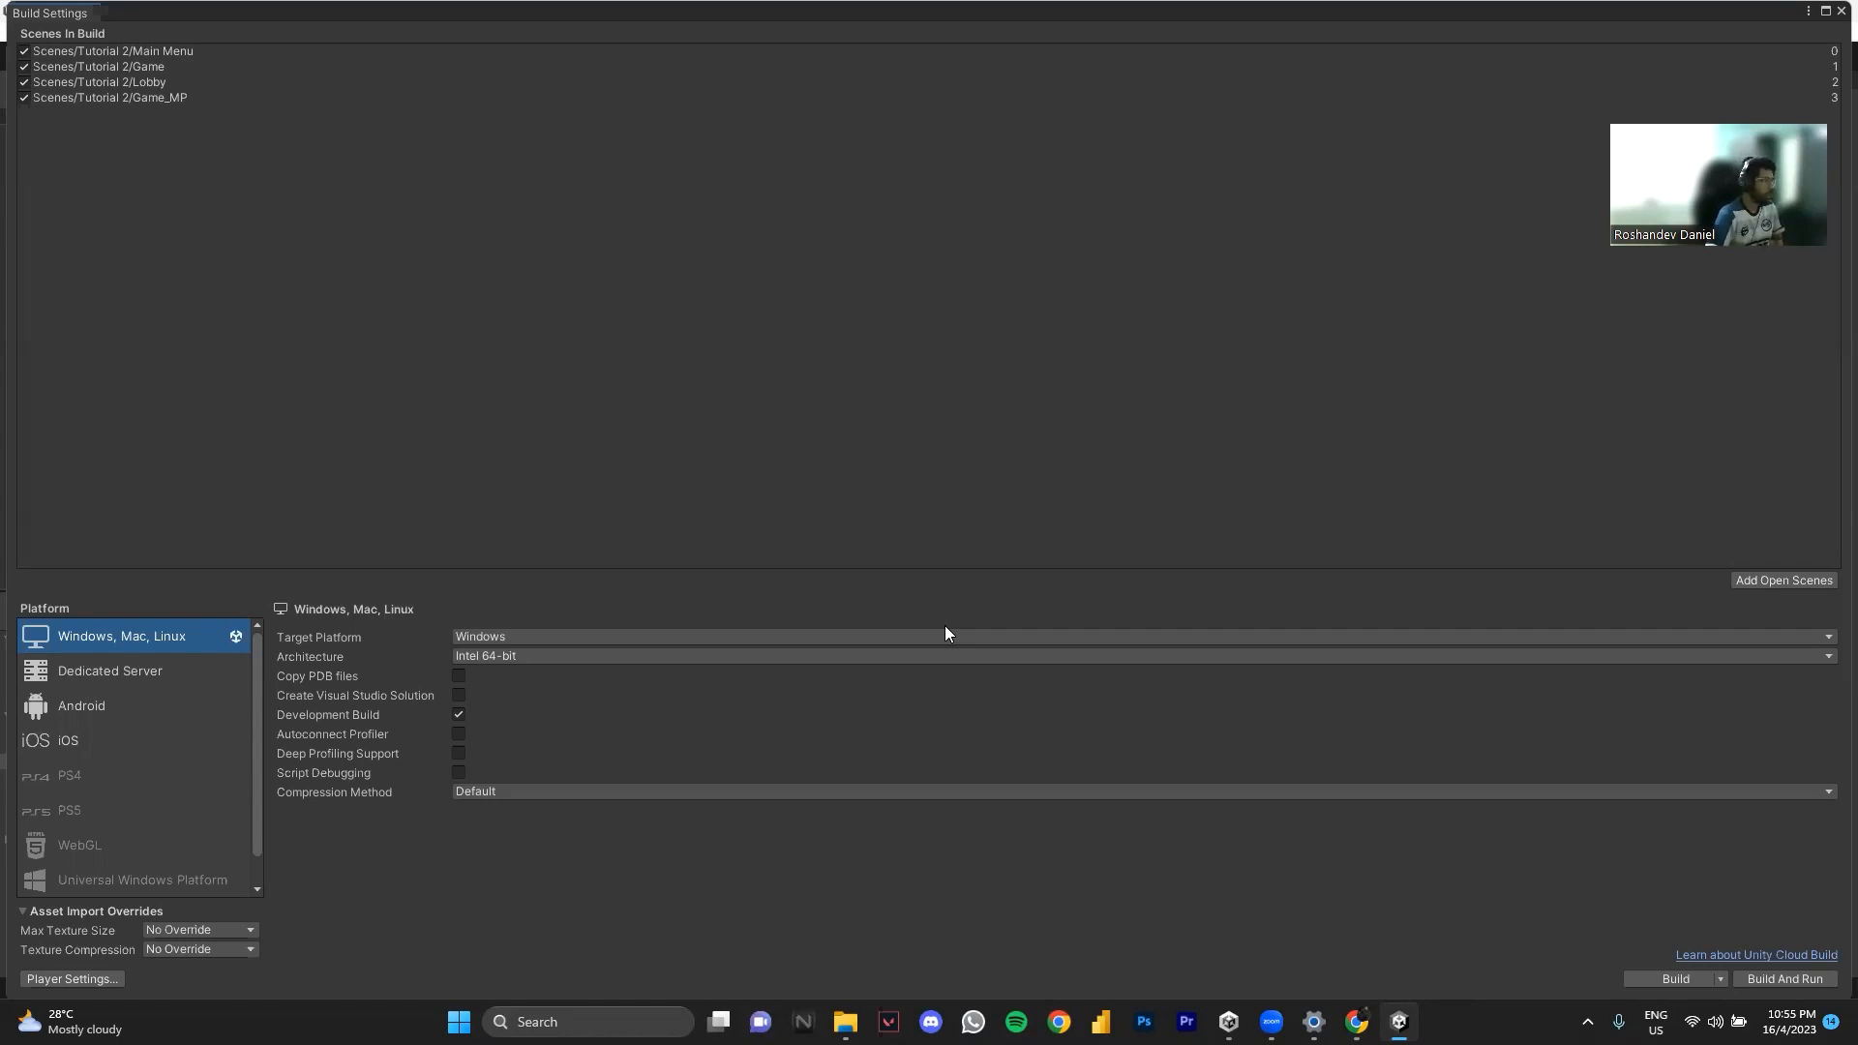
- Open the Player settings from the Build Settings and review the Resolution and Presentation options
left_click(95, 978)
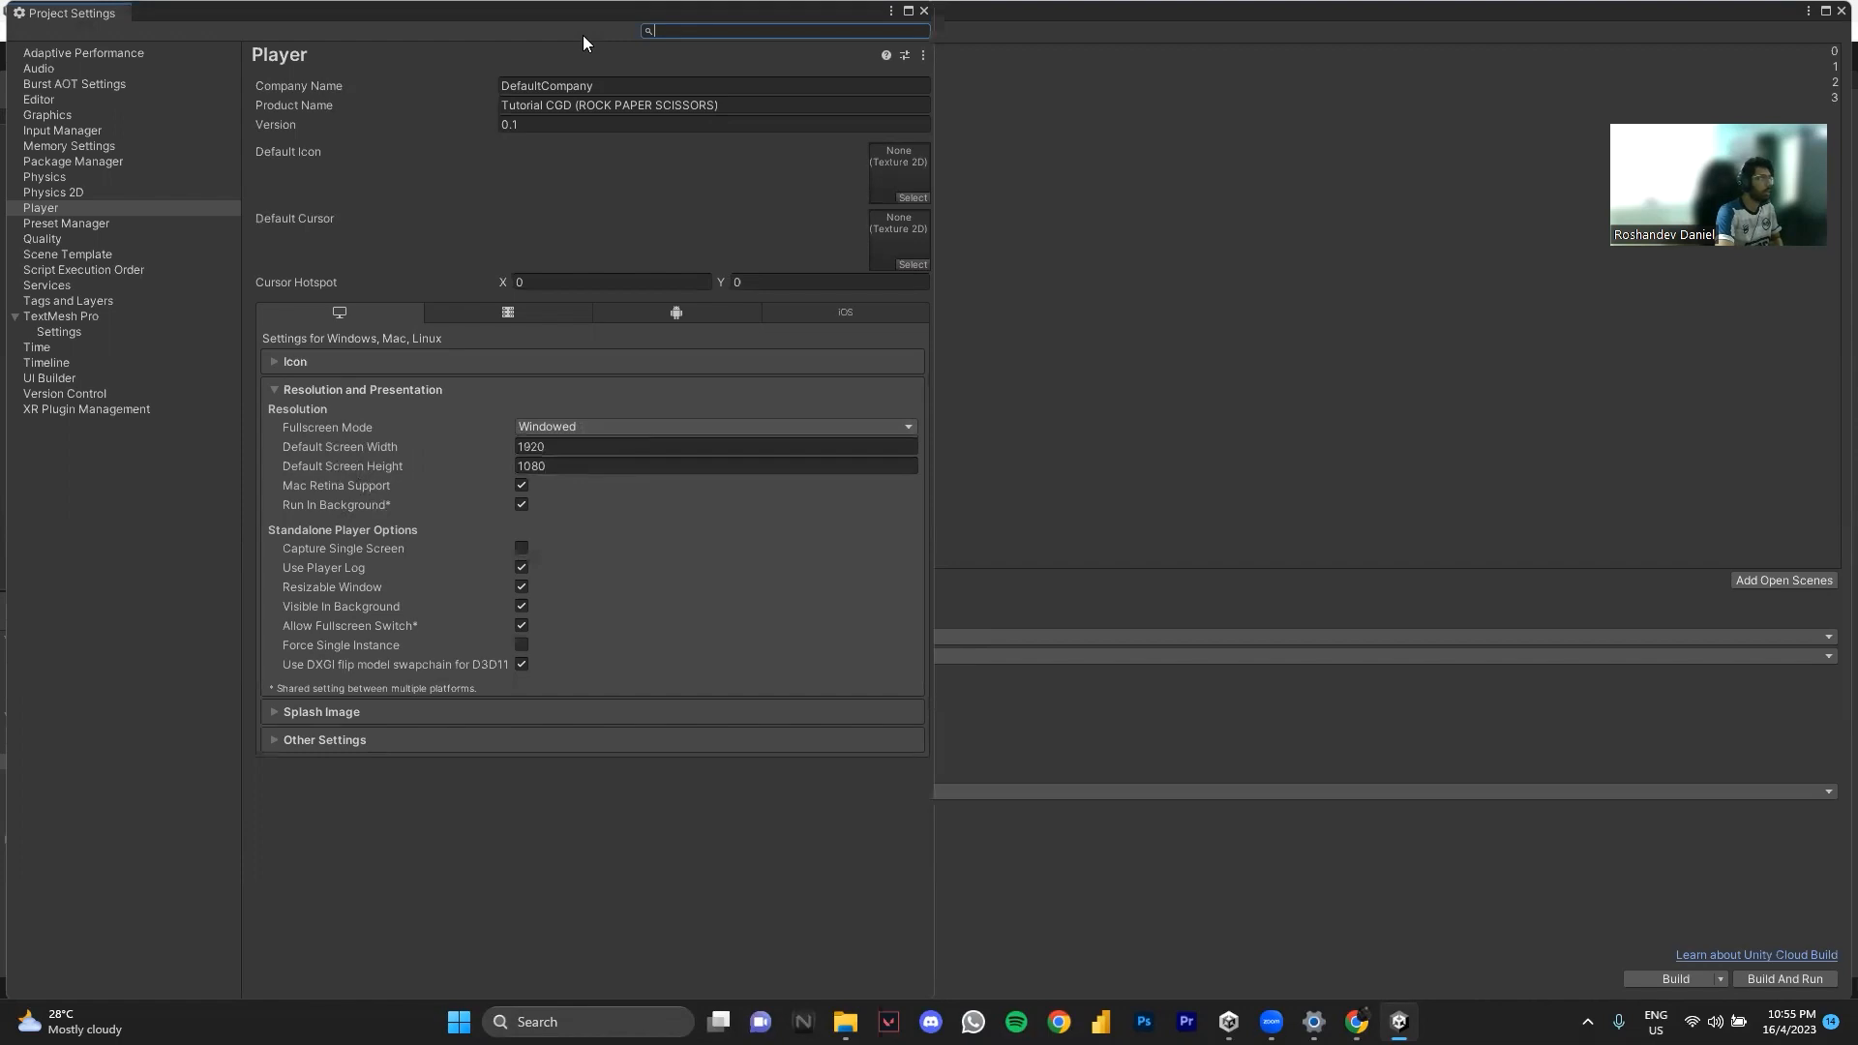
left_click_drag(619, 13, 677, 211)
left_click(983, 211)
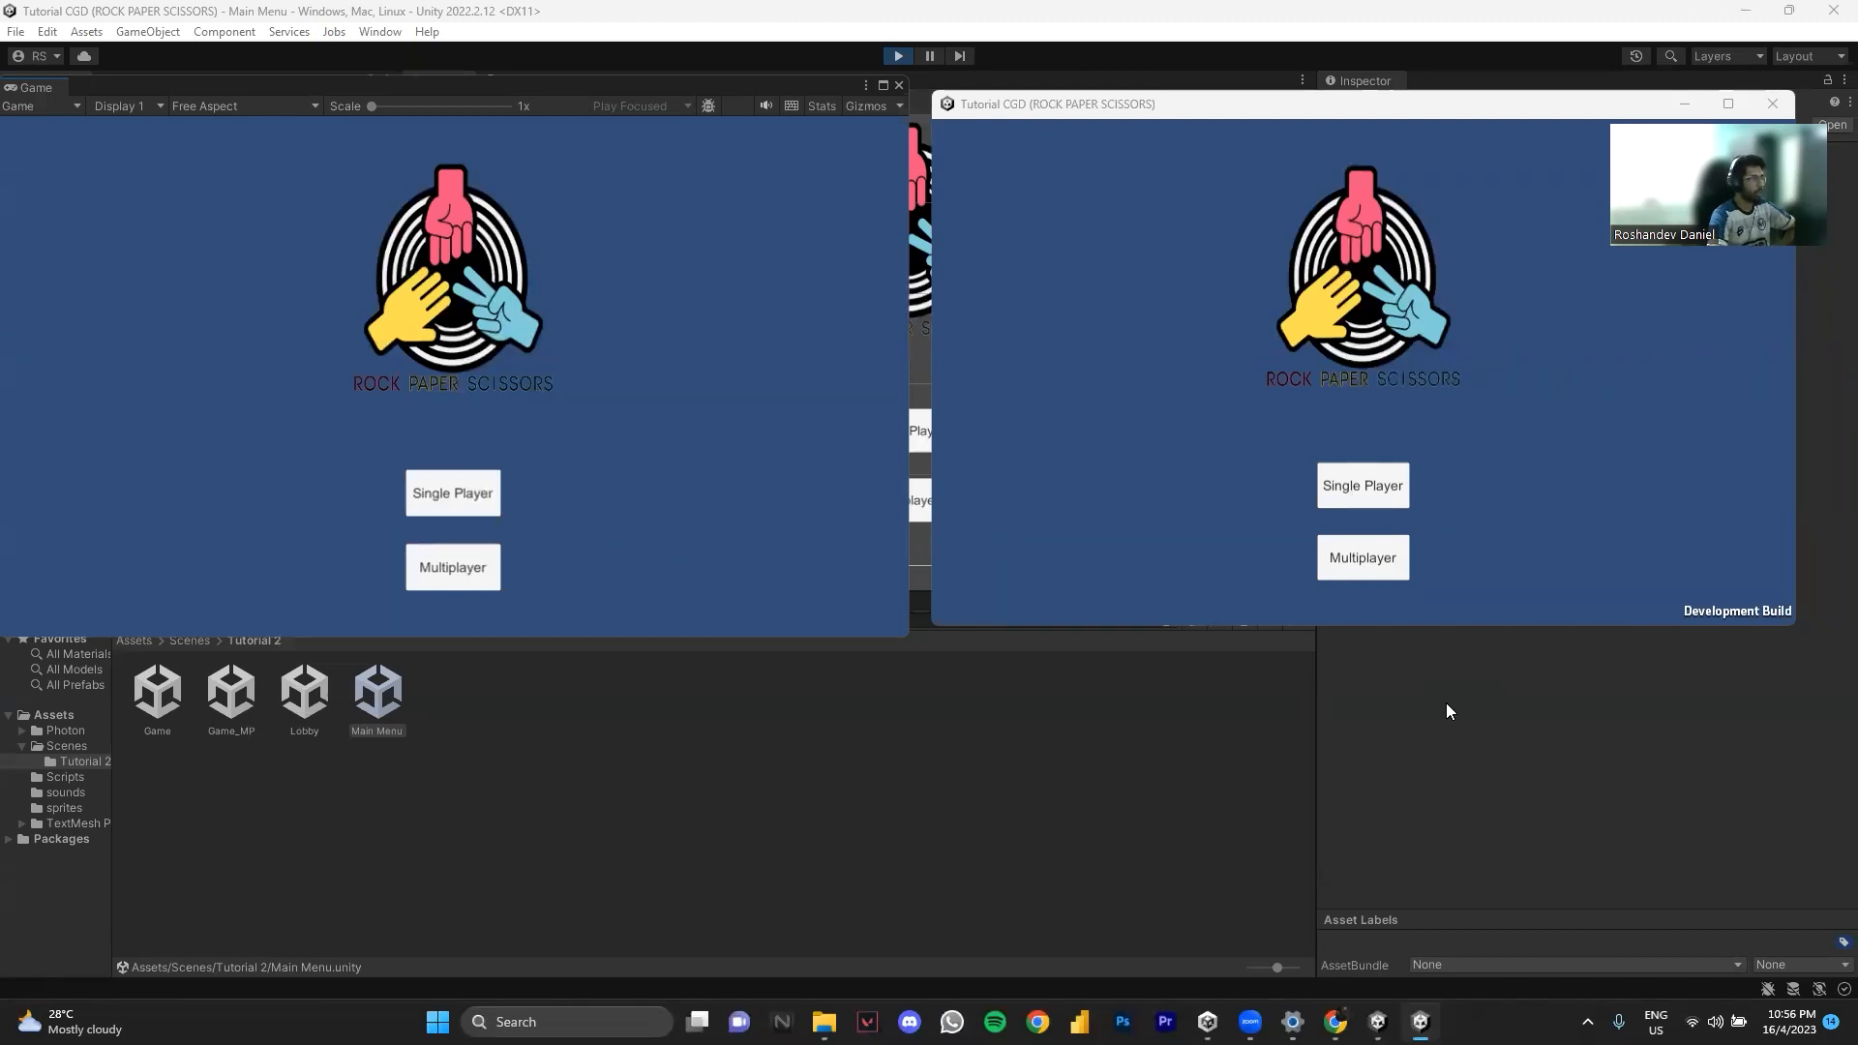
- Open the multiplayer lobby in both the editor's running game and the standalone development build
left_click(477, 581)
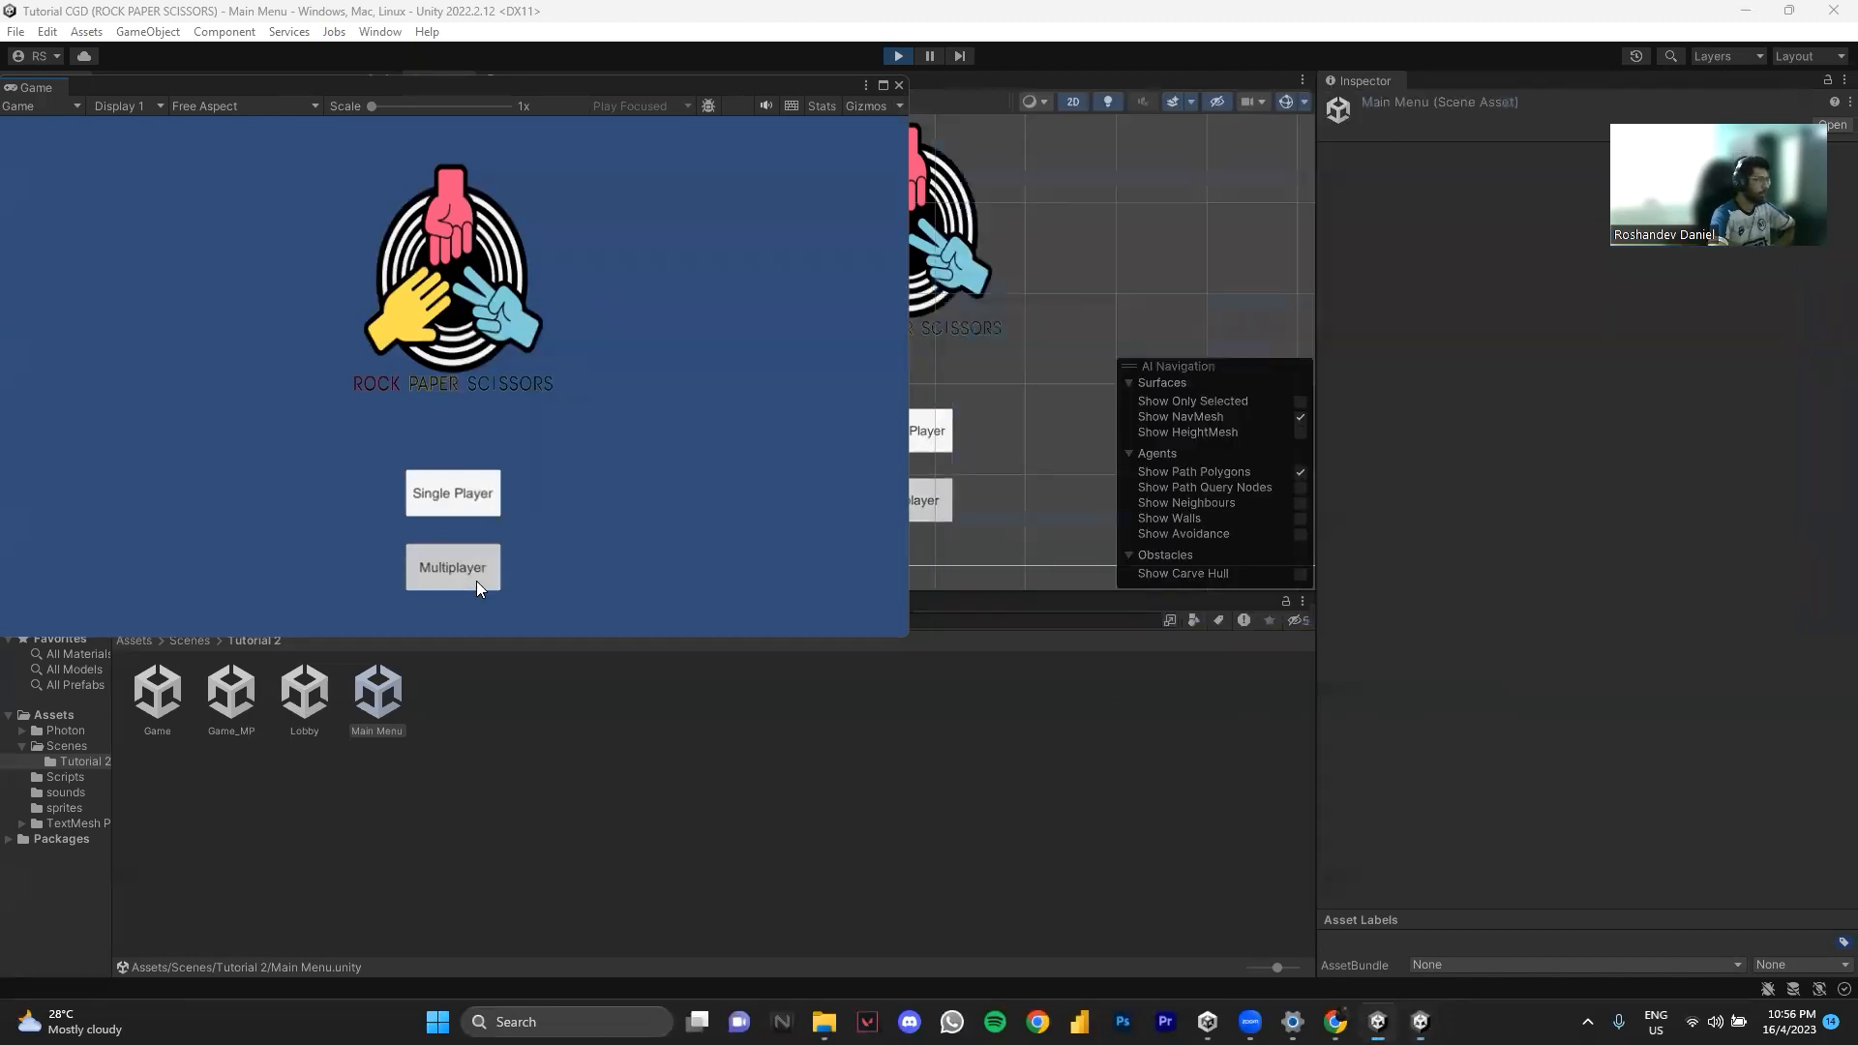
left_click(1420, 1022)
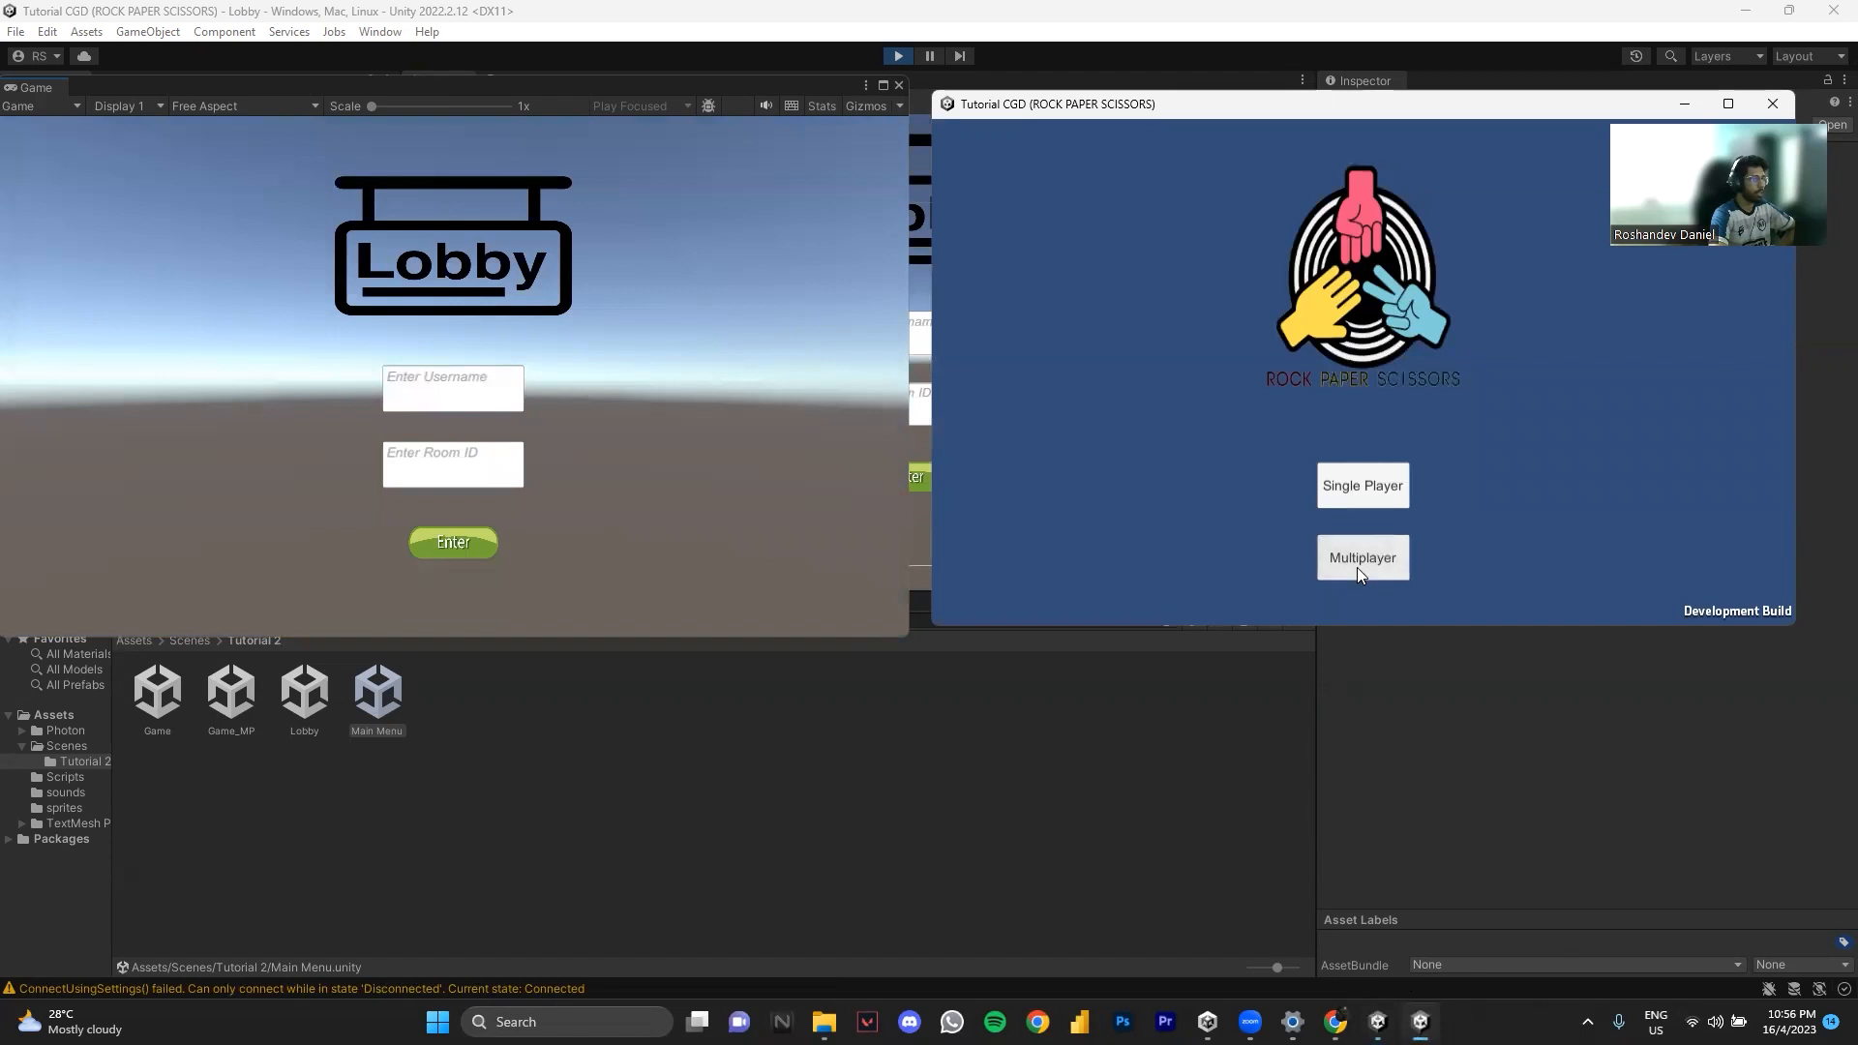
left_click(1357, 567)
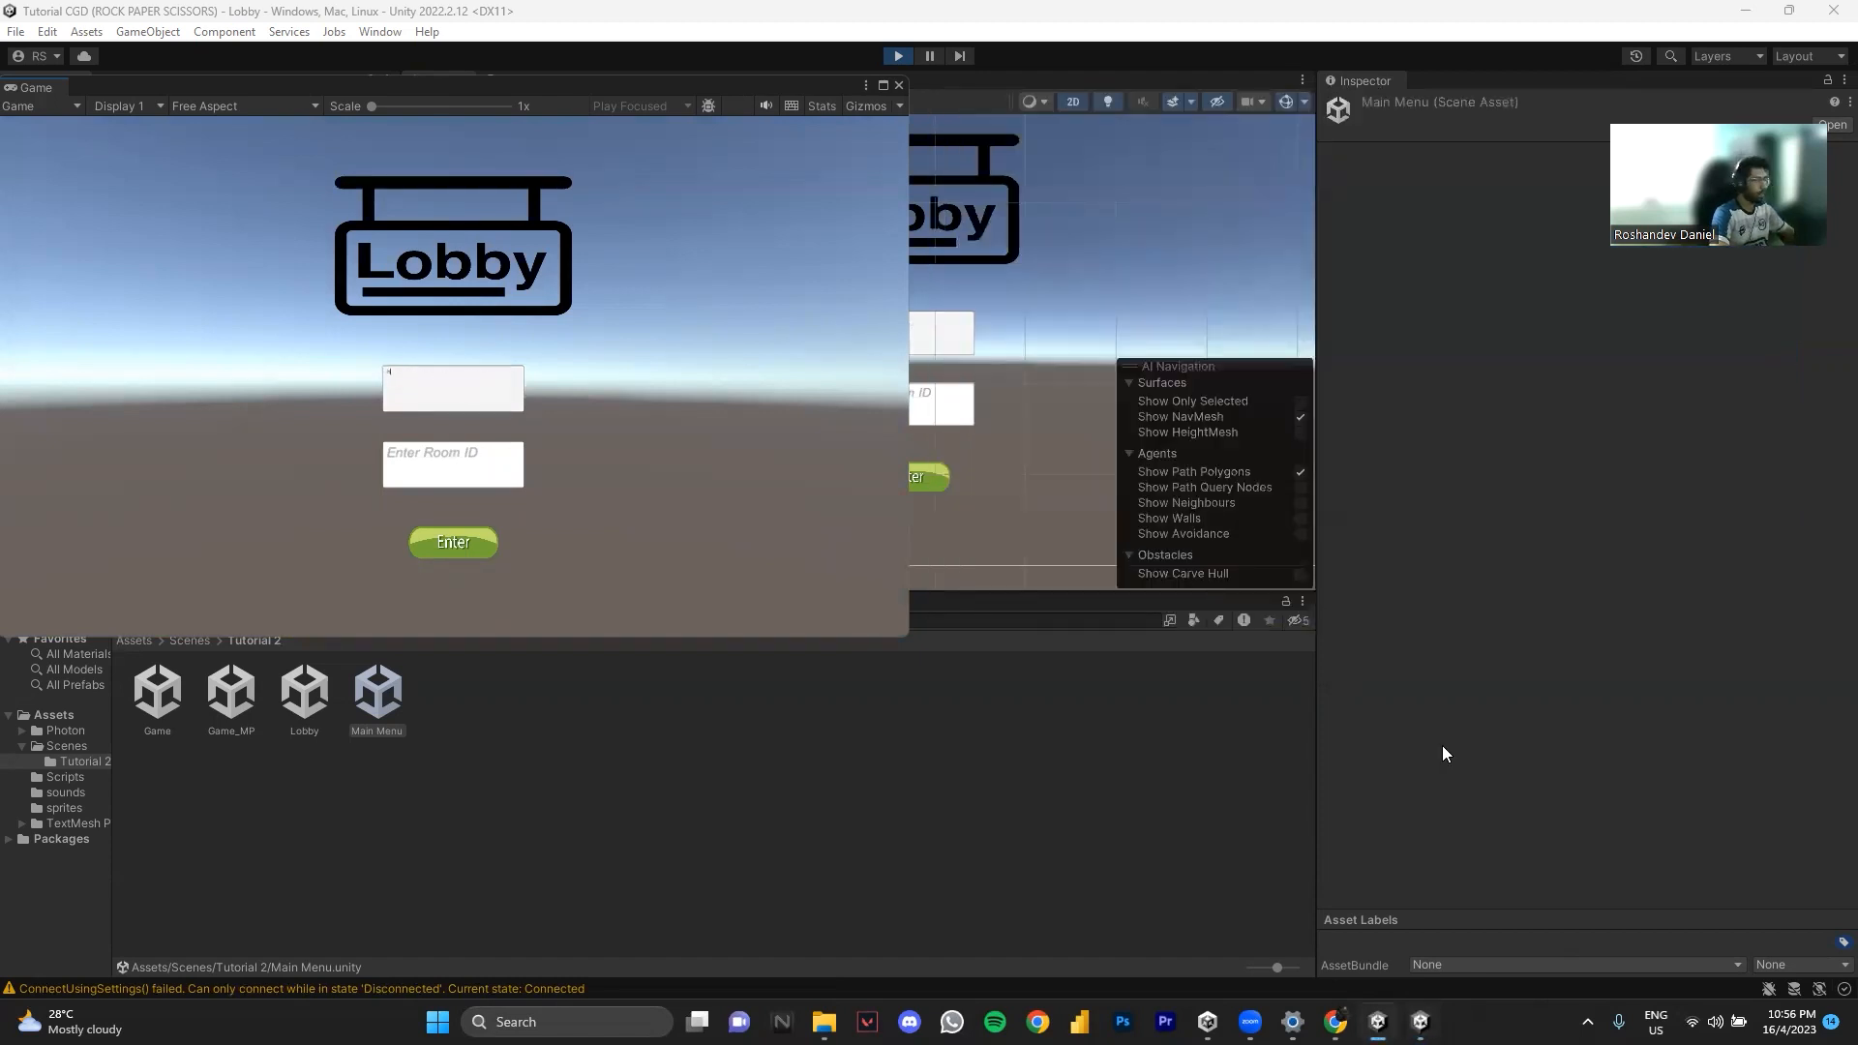
- Enter a player username in the build's lobby, set the room ID to 1 in both instances, and join the room from each
left_click(1331, 372)
type("roshan")
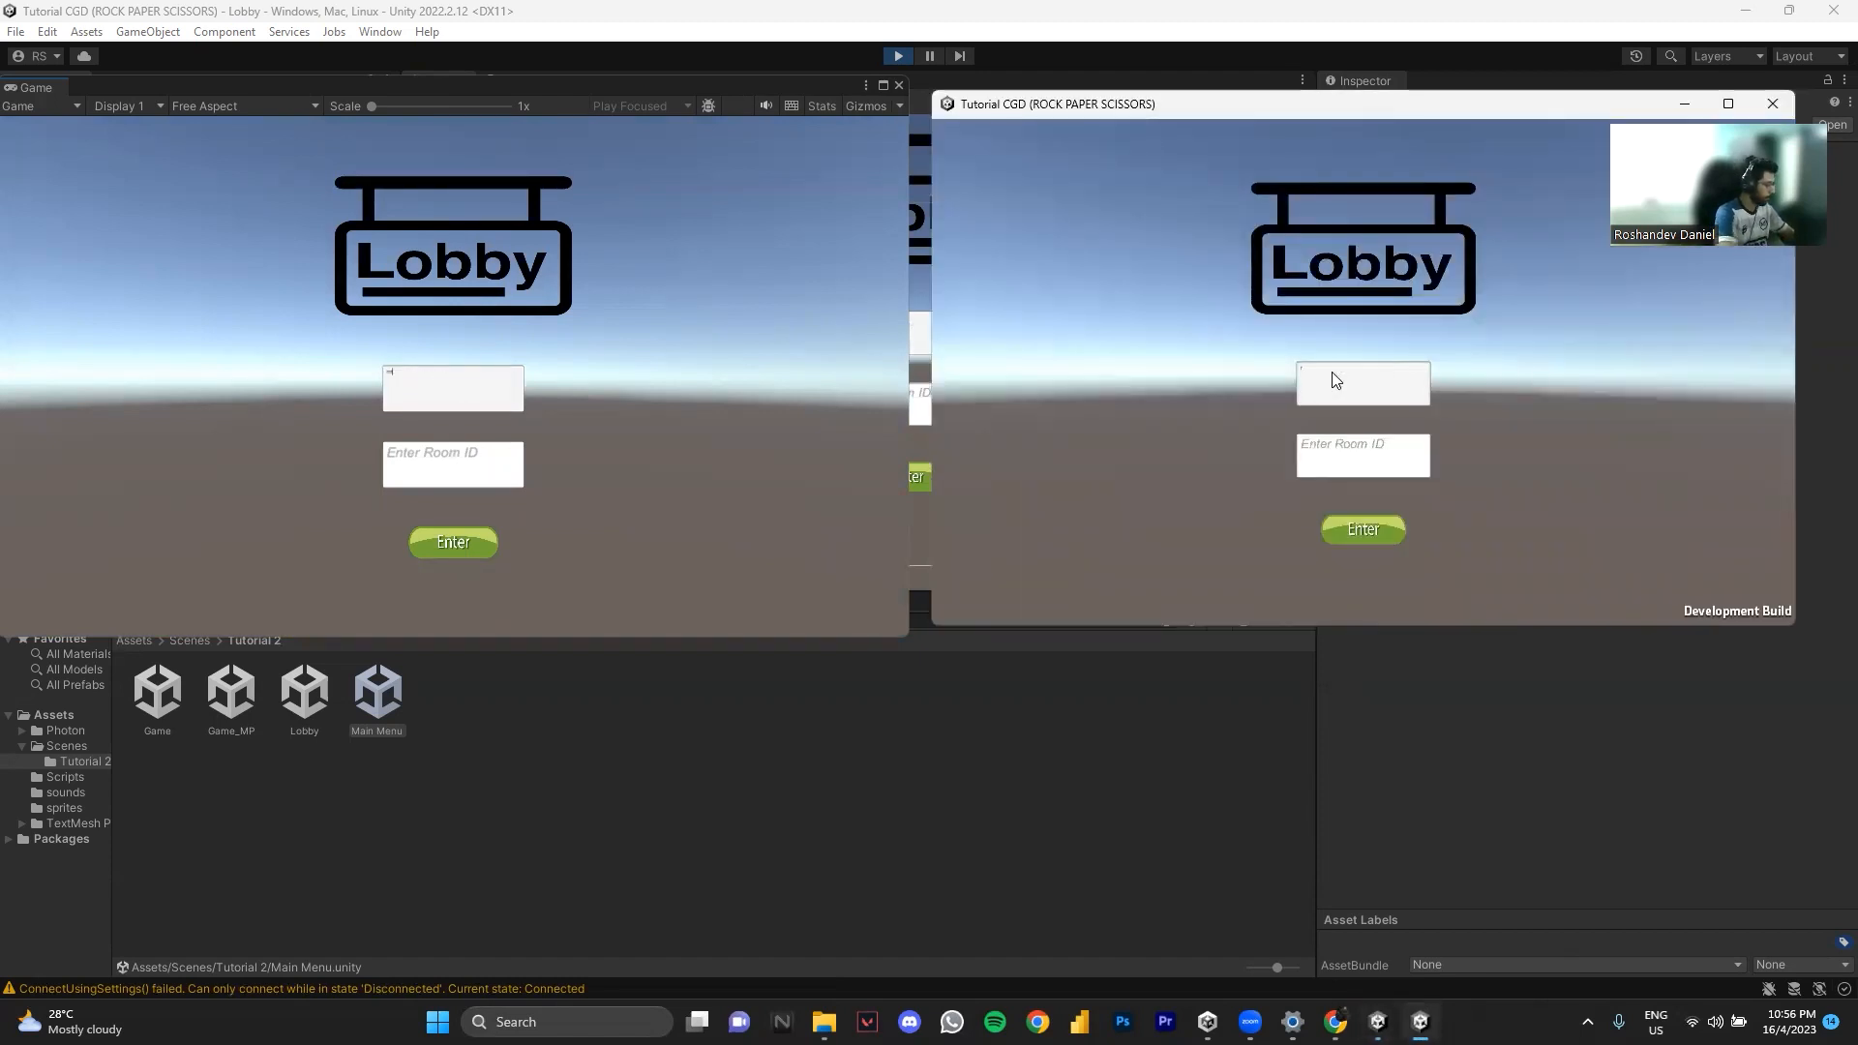
left_click(492, 458)
type("1")
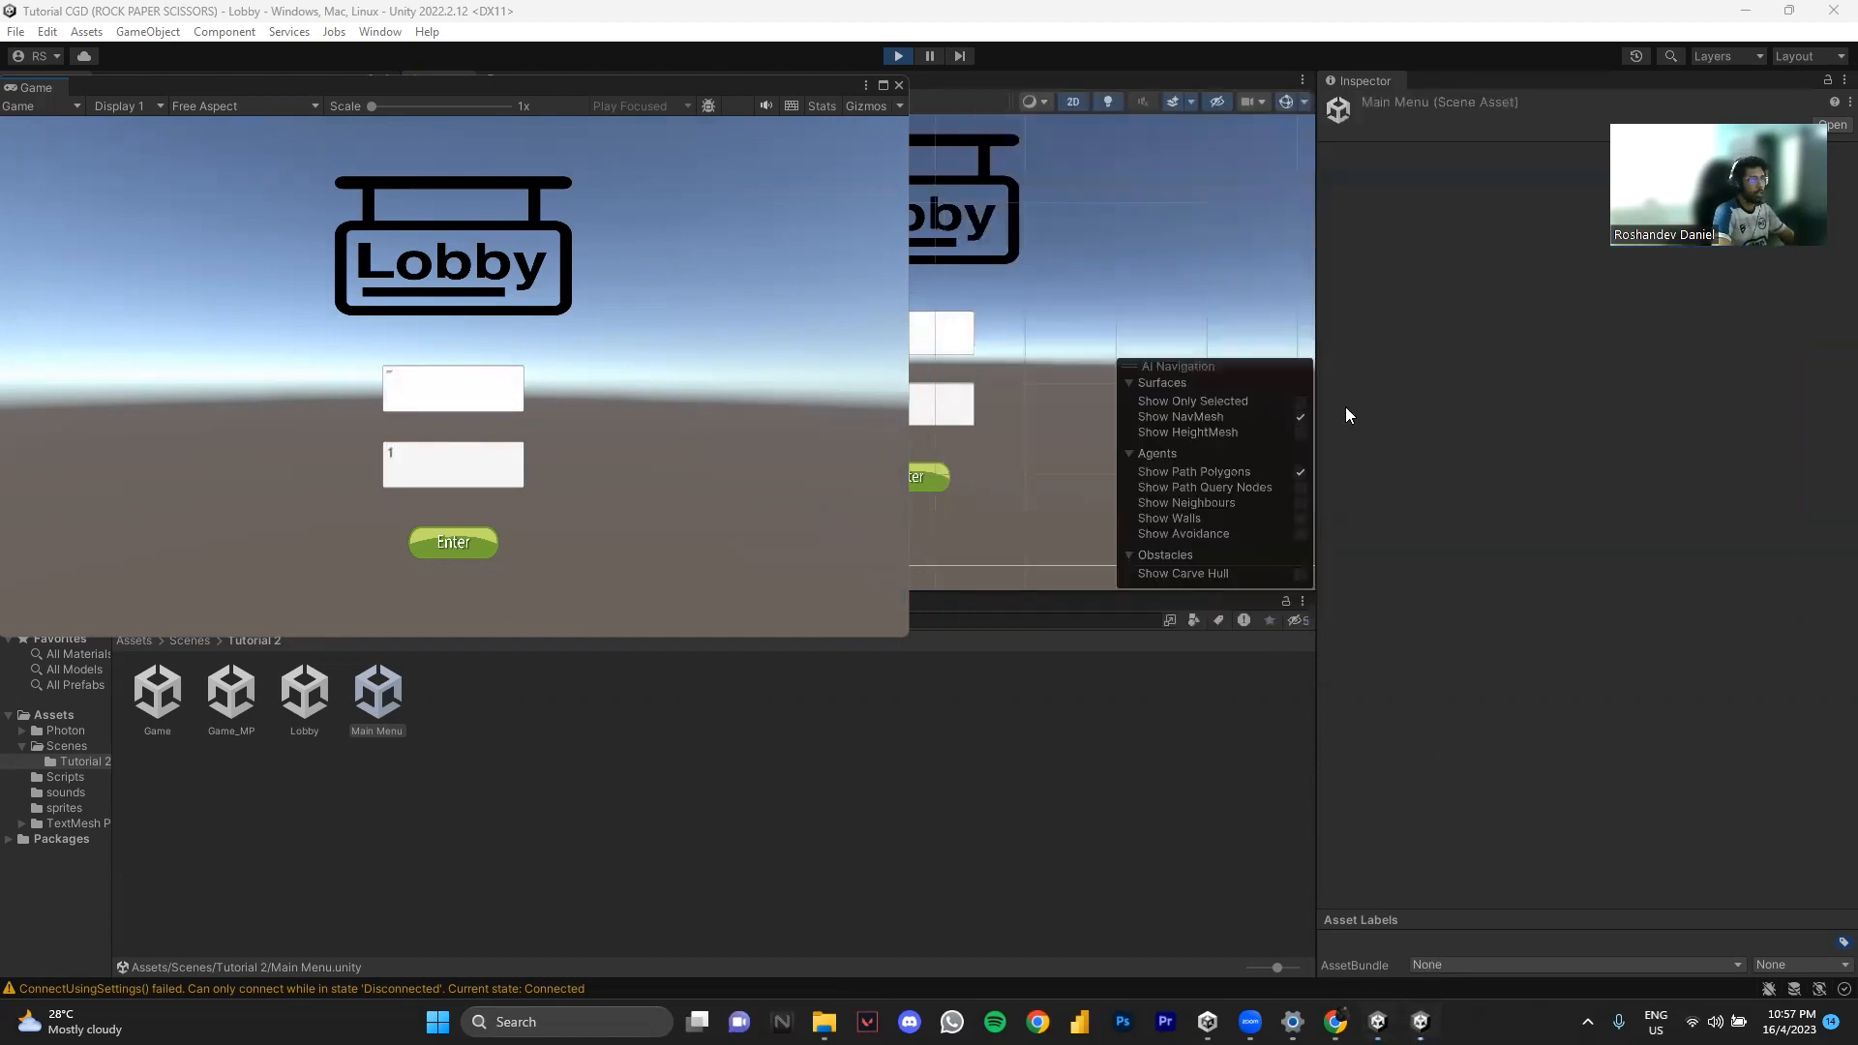
key("alt+Tab")
left_click(1343, 456)
type("1")
left_click(1361, 529)
left_click(444, 540)
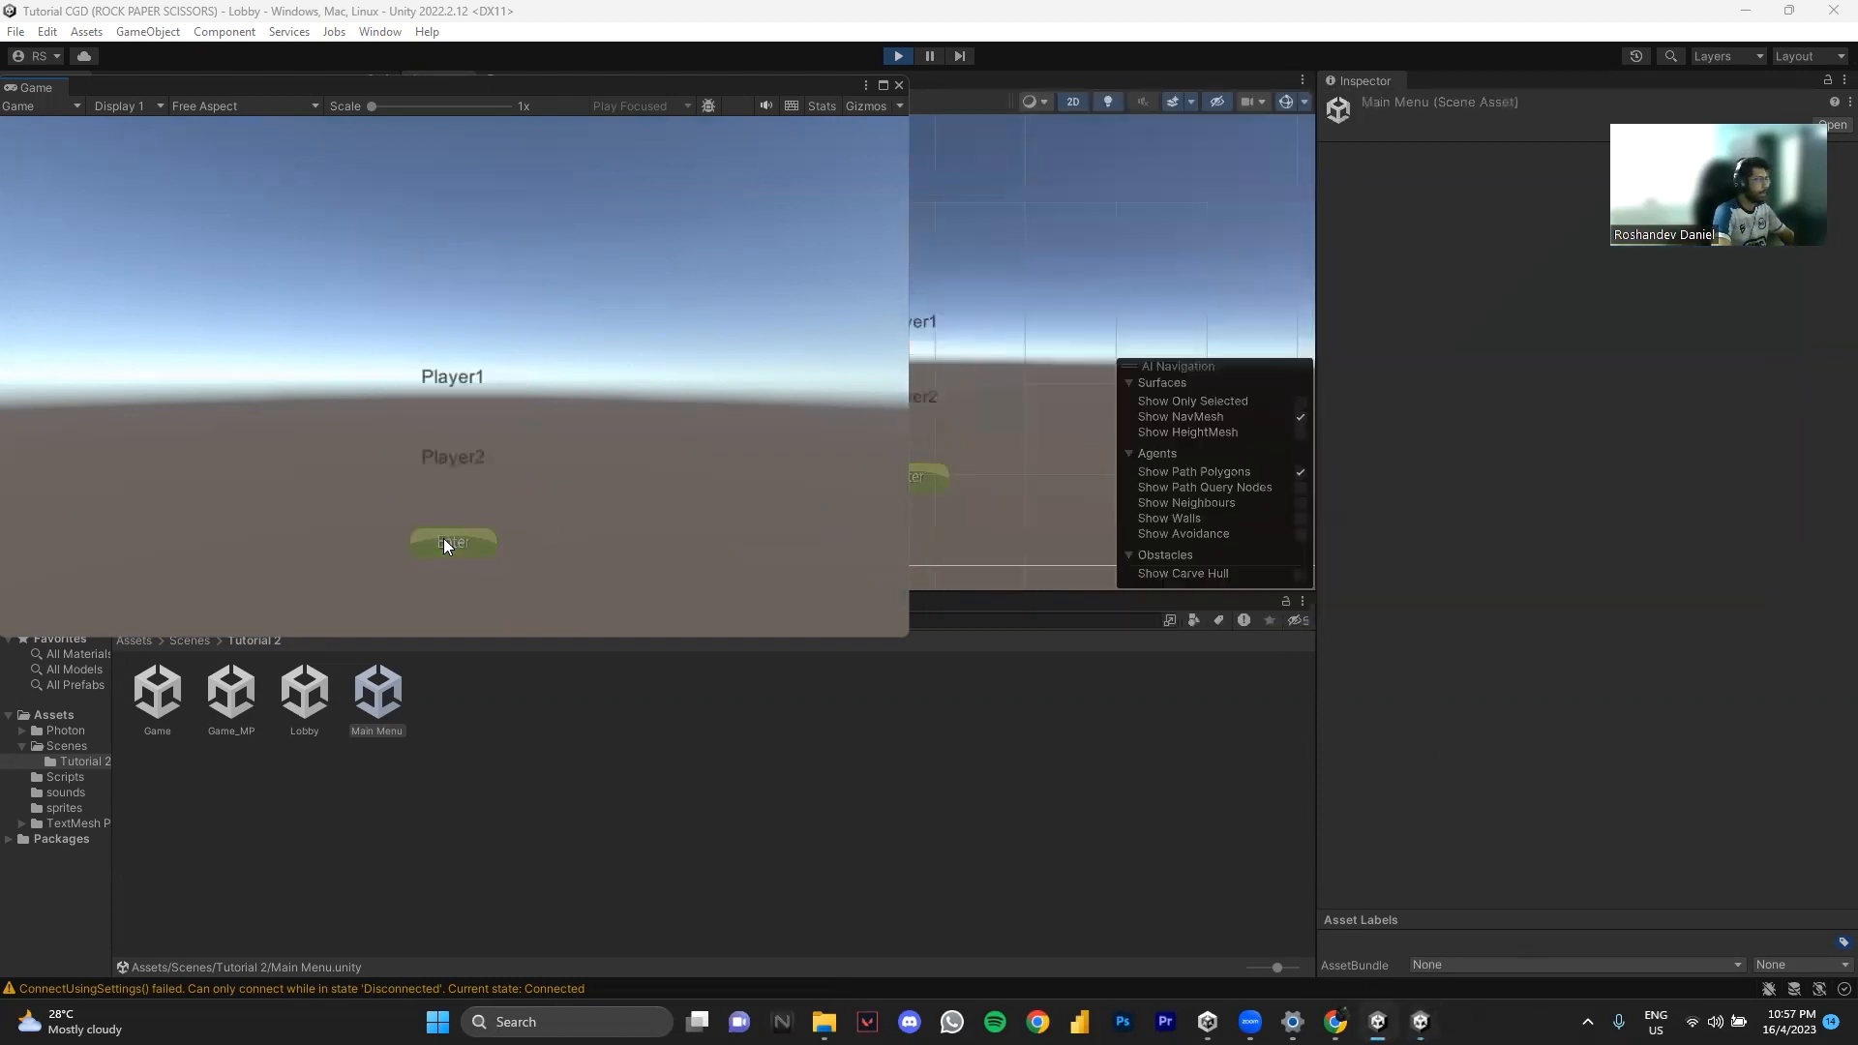
- Start the match from the development build and play a test round with scissors in the build against paper in the editor
key("alt+Tab")
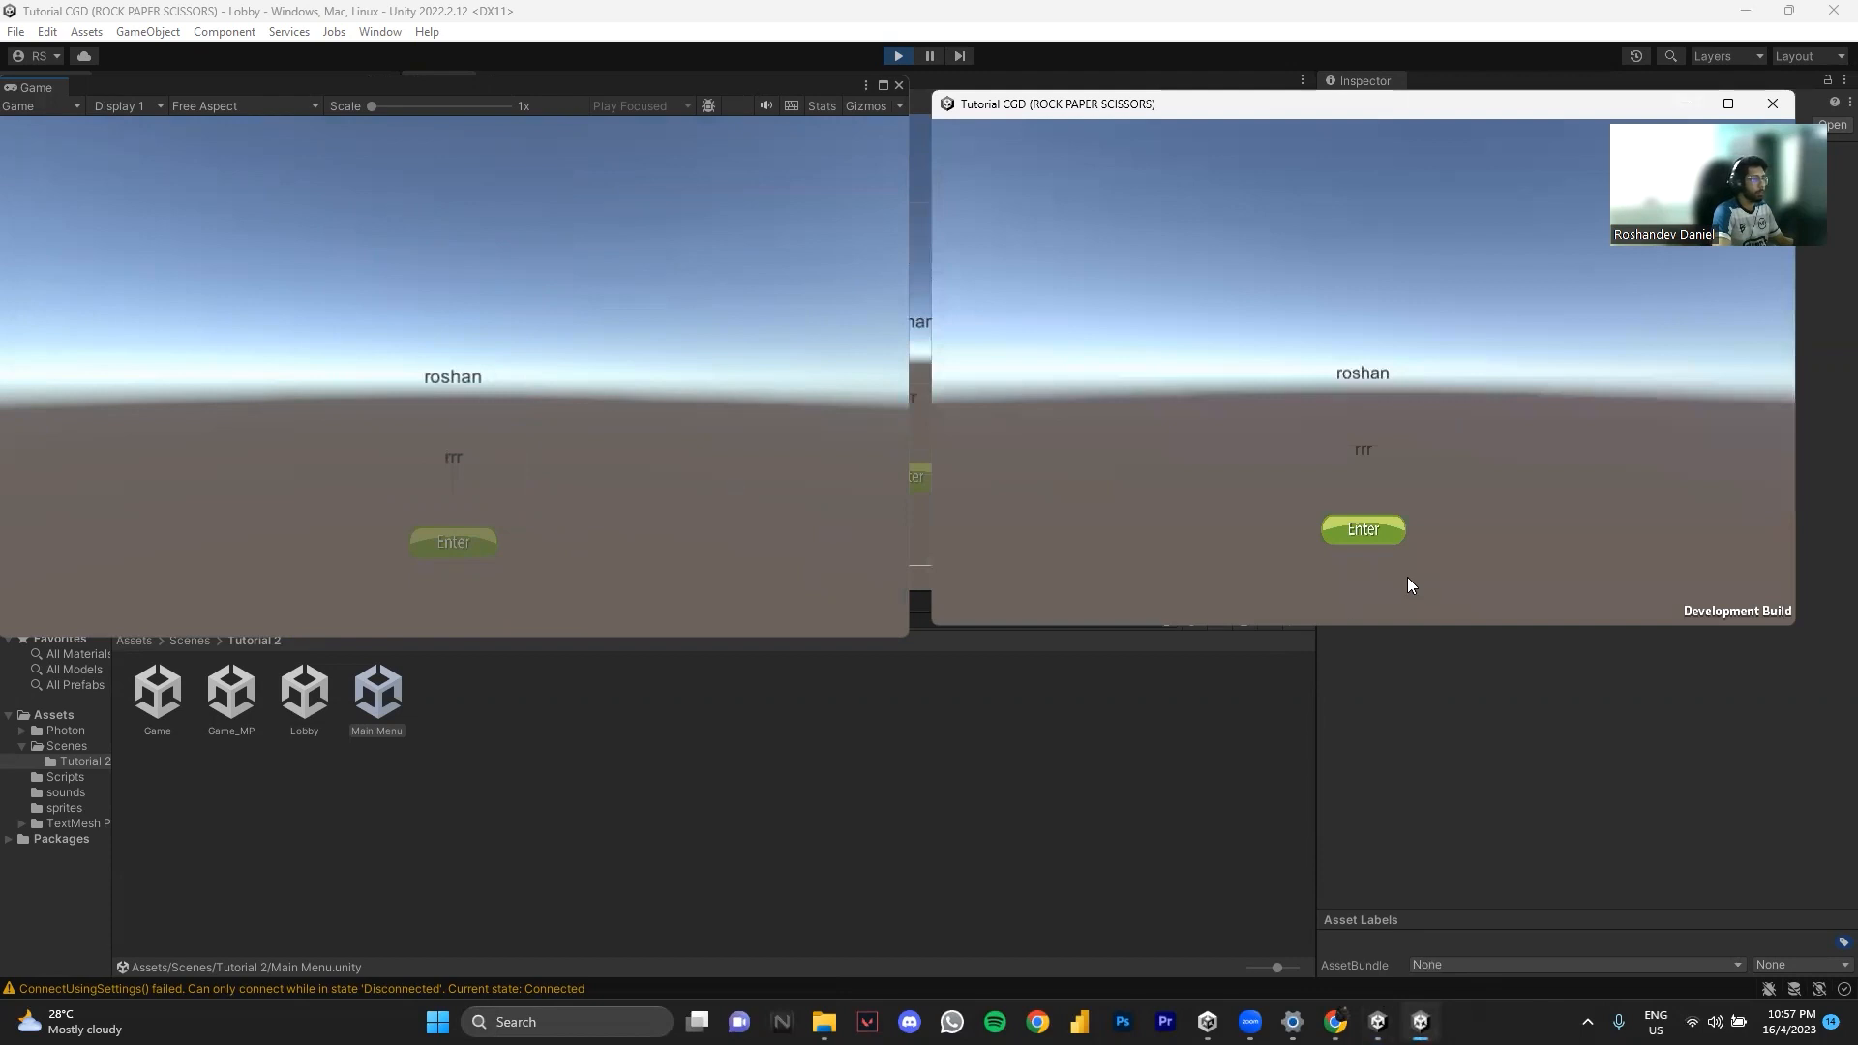
left_click(1361, 530)
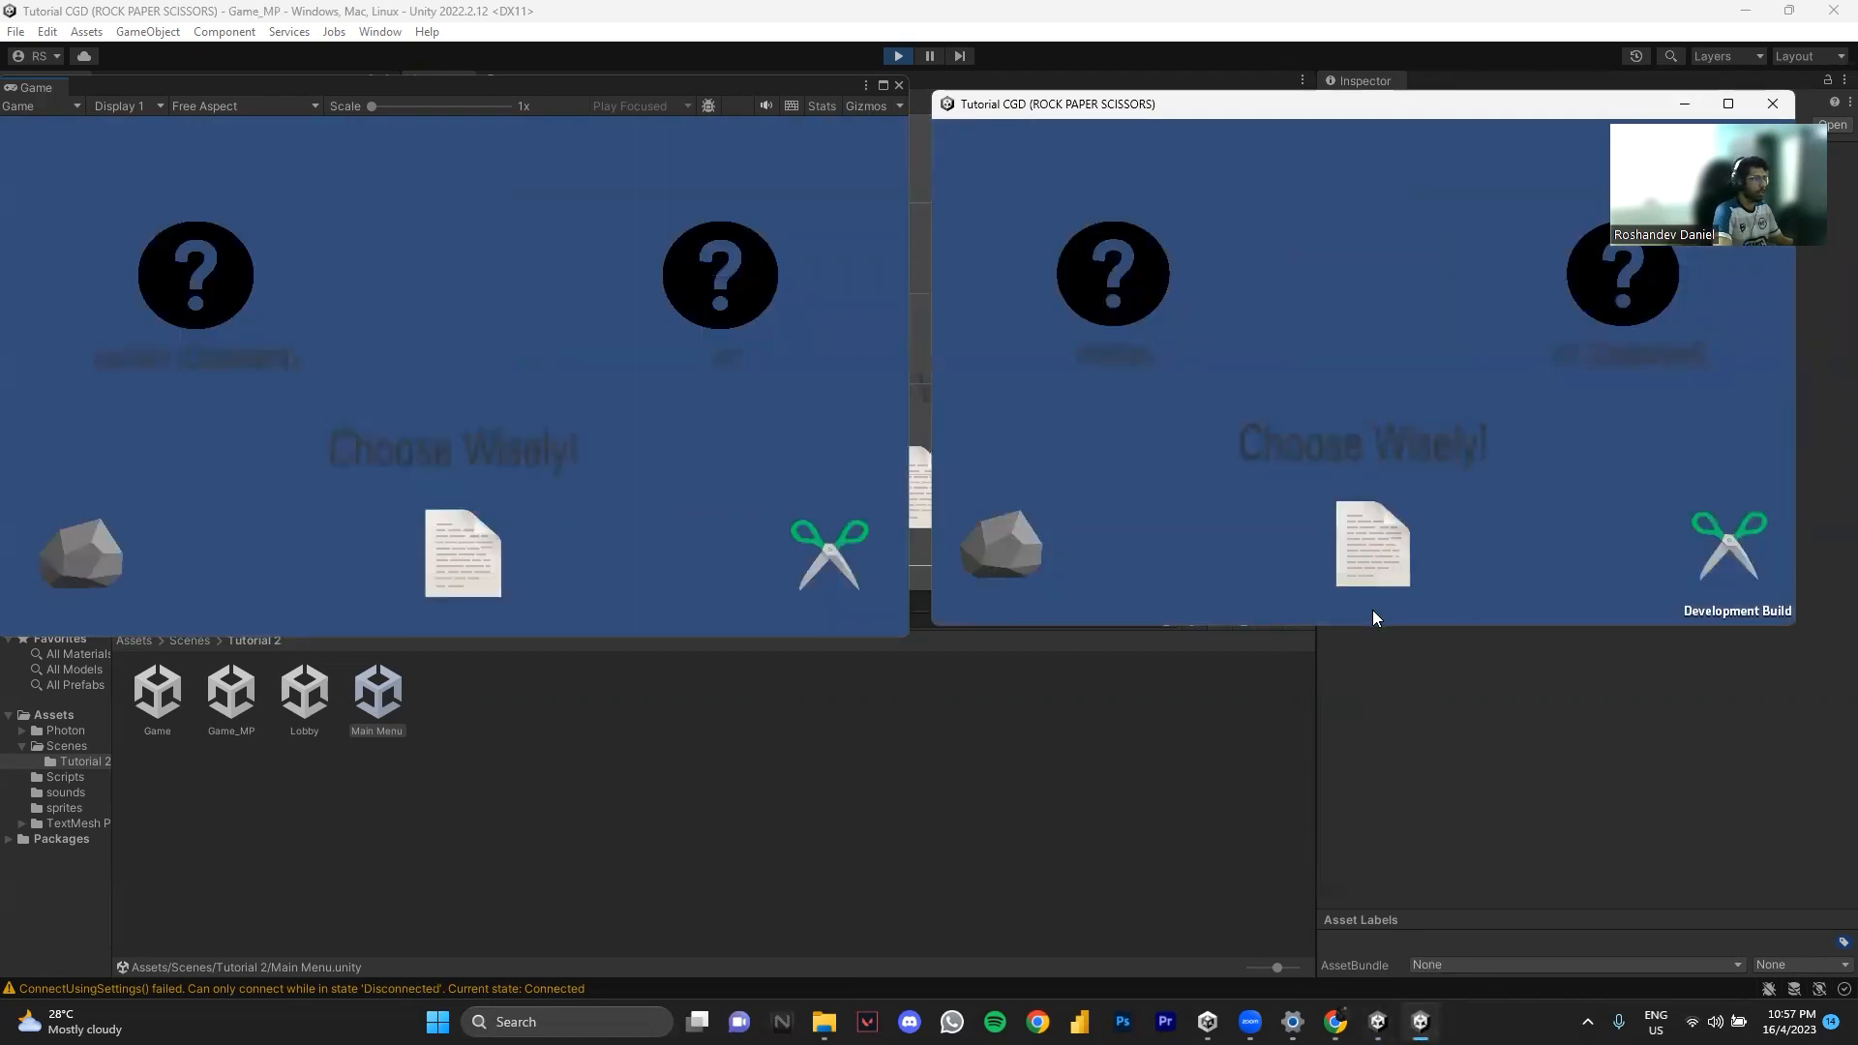
left_click(1721, 540)
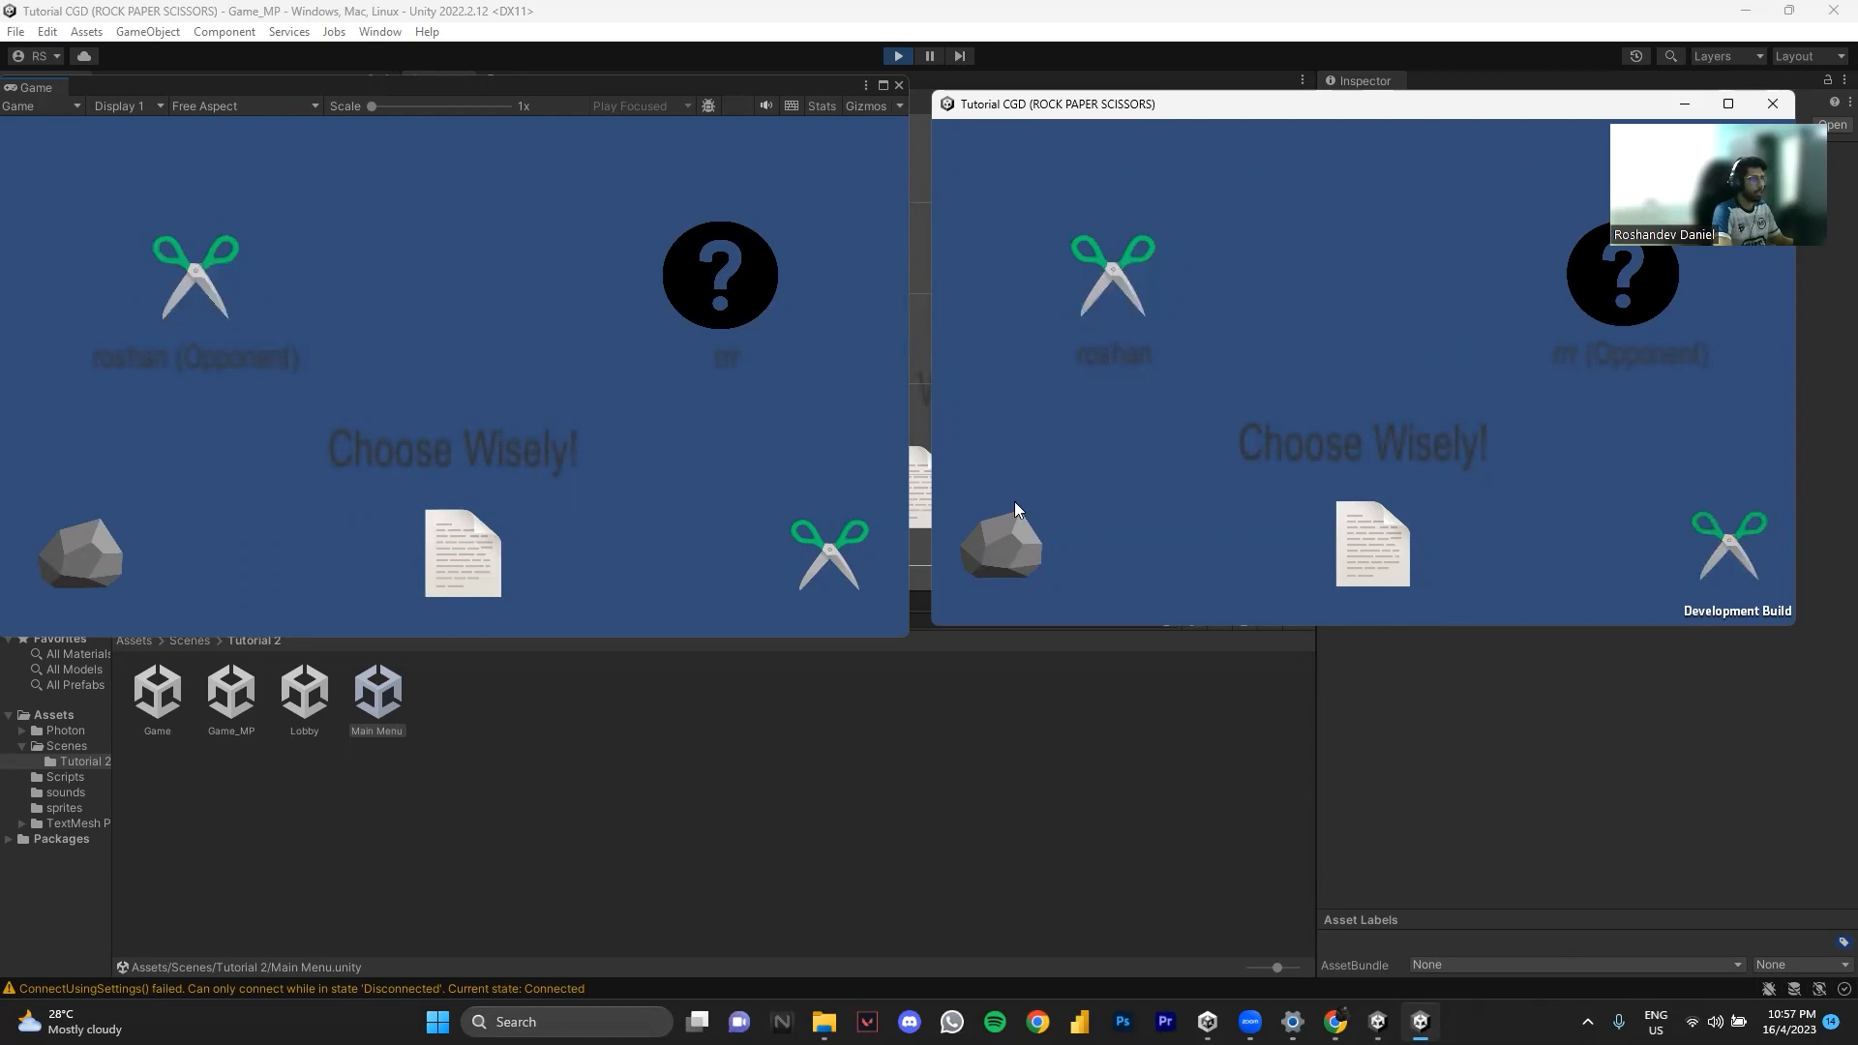
left_click(443, 560)
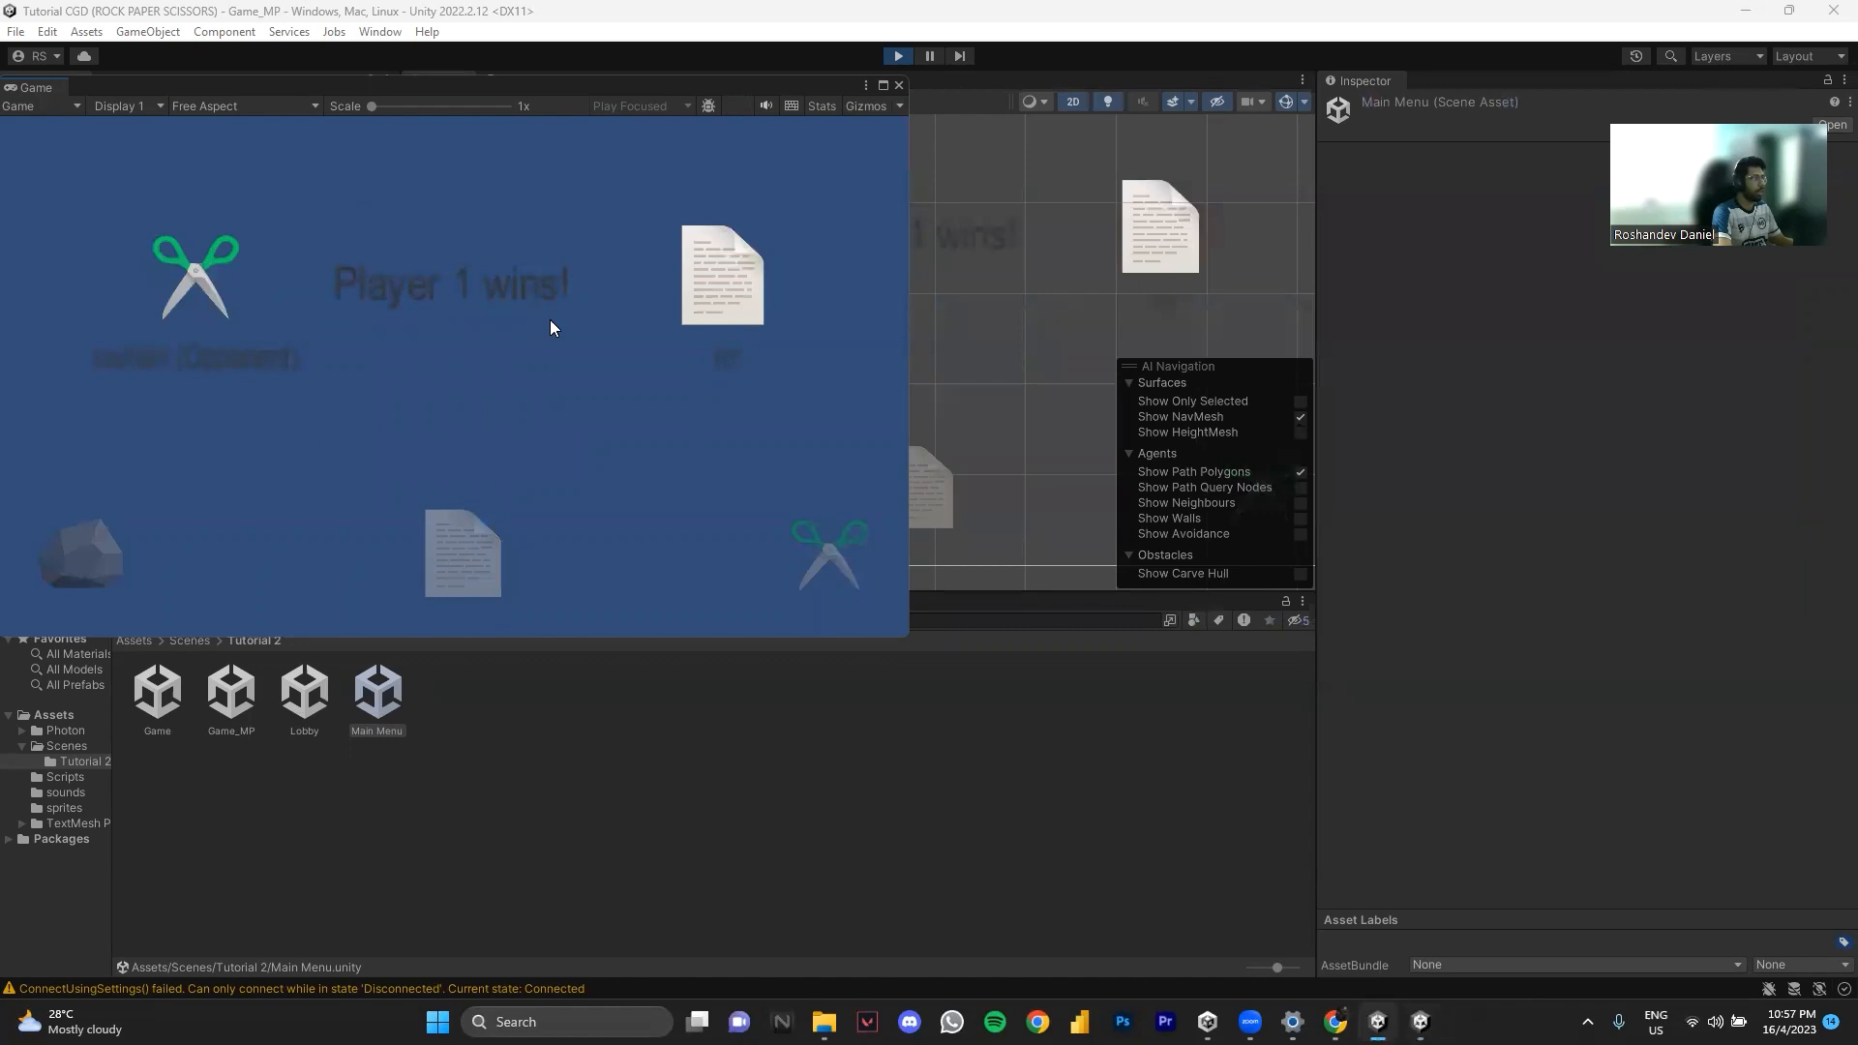
left_click(1421, 1021)
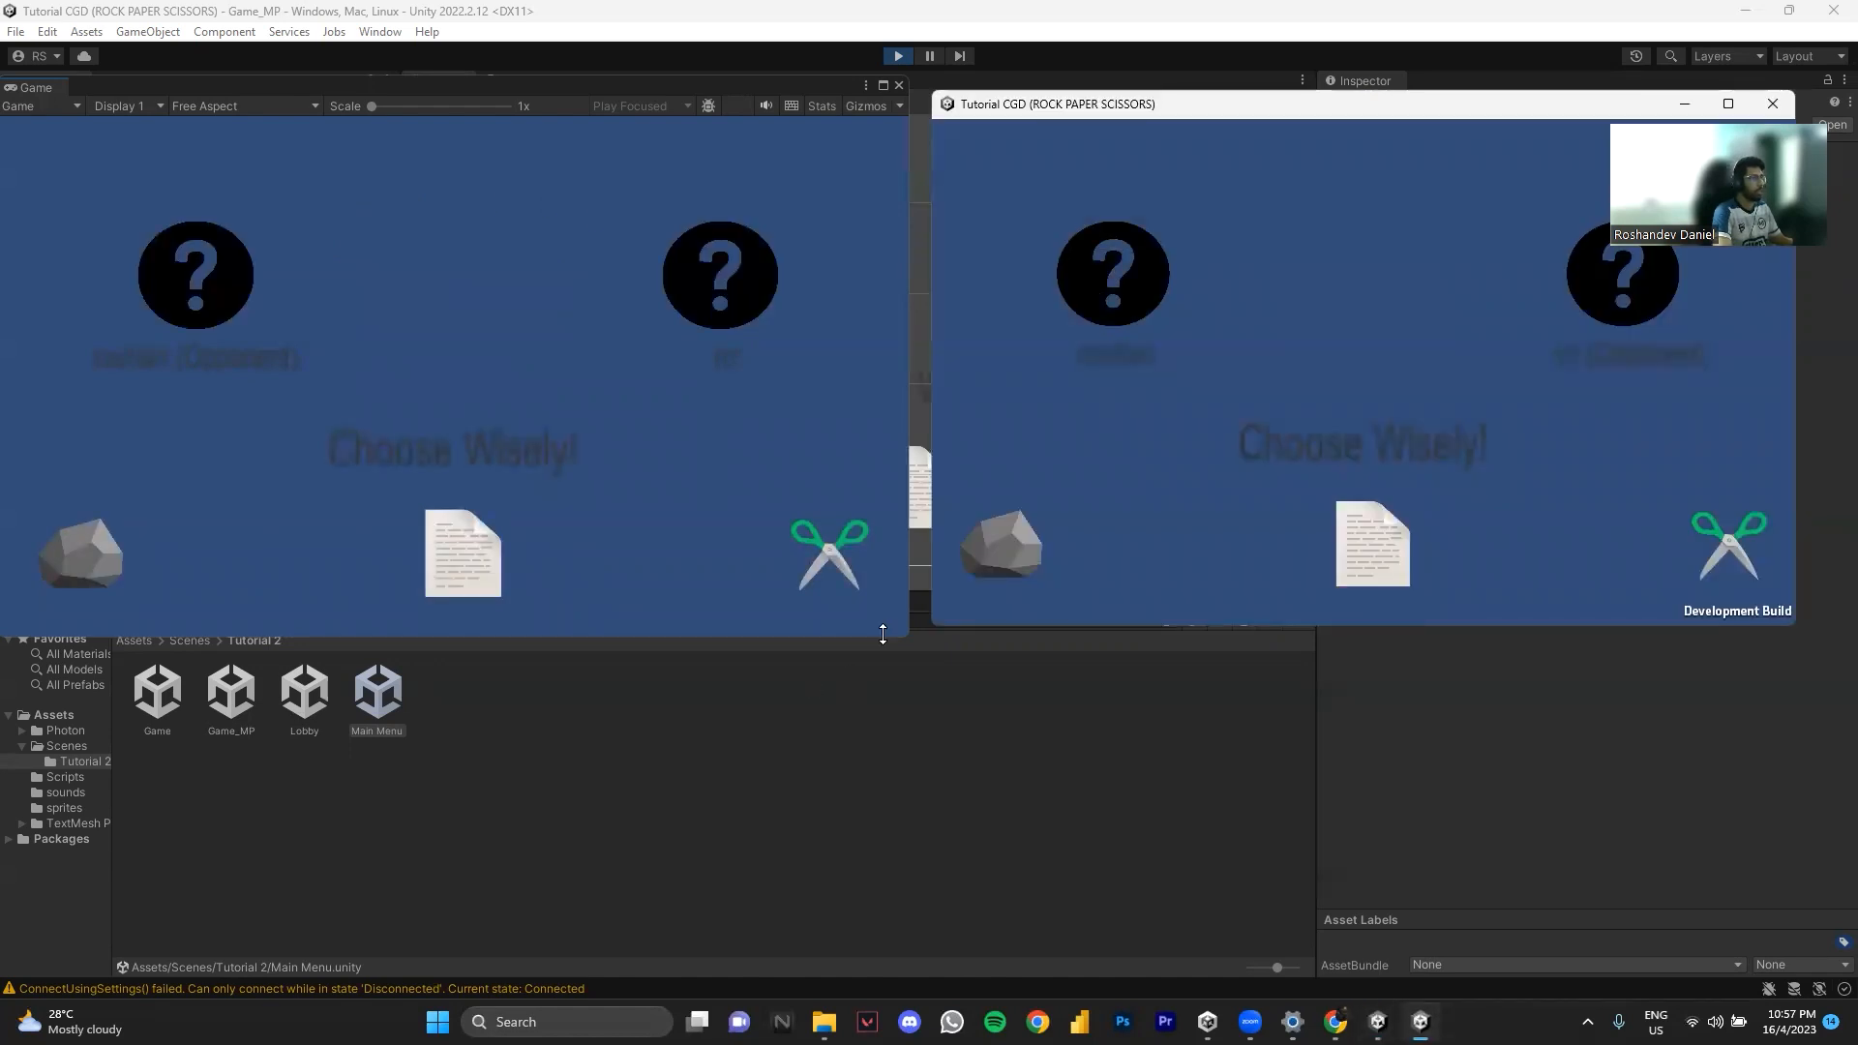